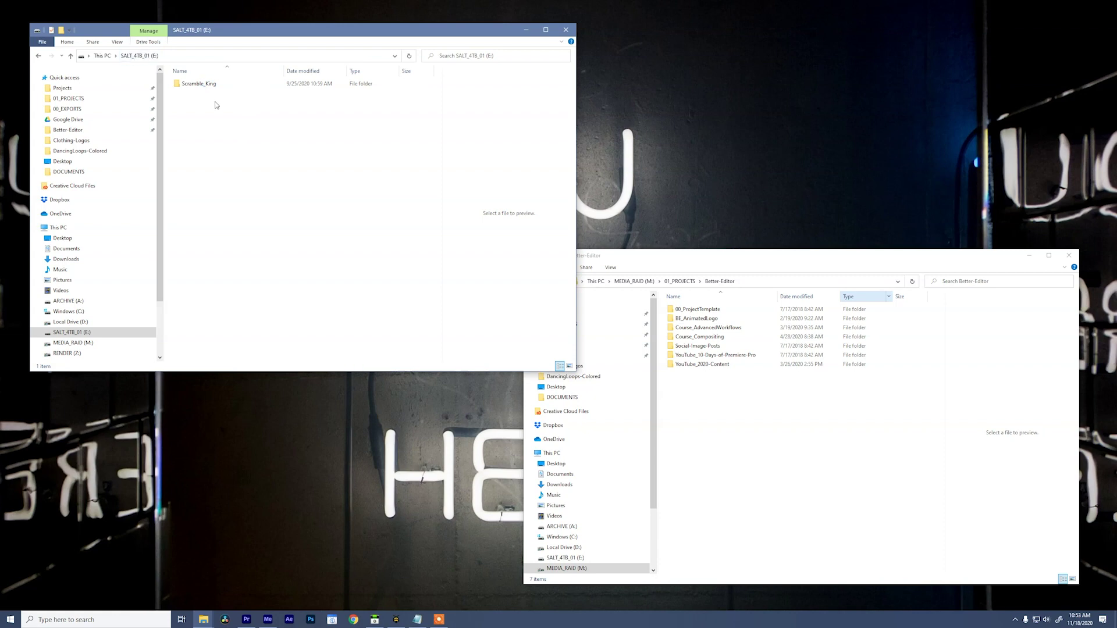
pyautogui.doubleClick(198, 89)
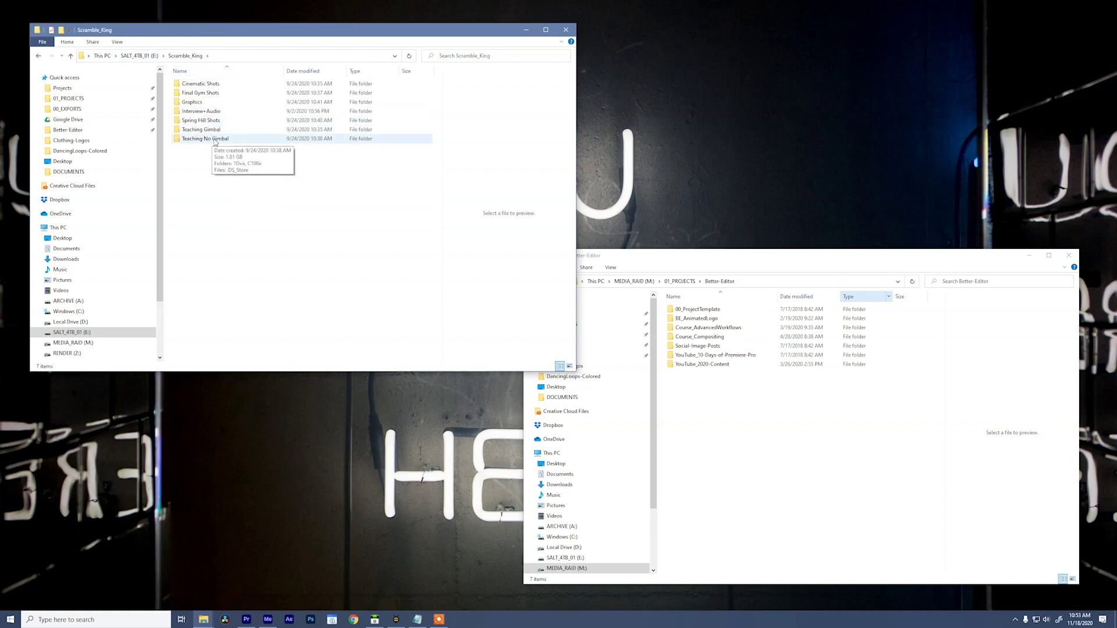
pyautogui.doubleClick(213, 139)
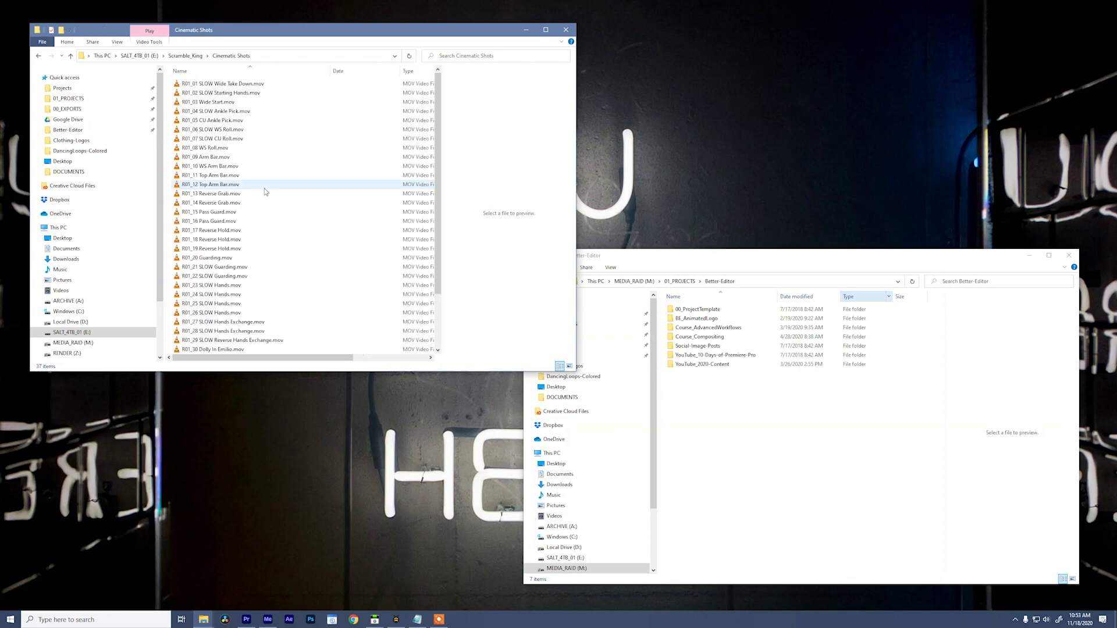
pyautogui.click(185, 55)
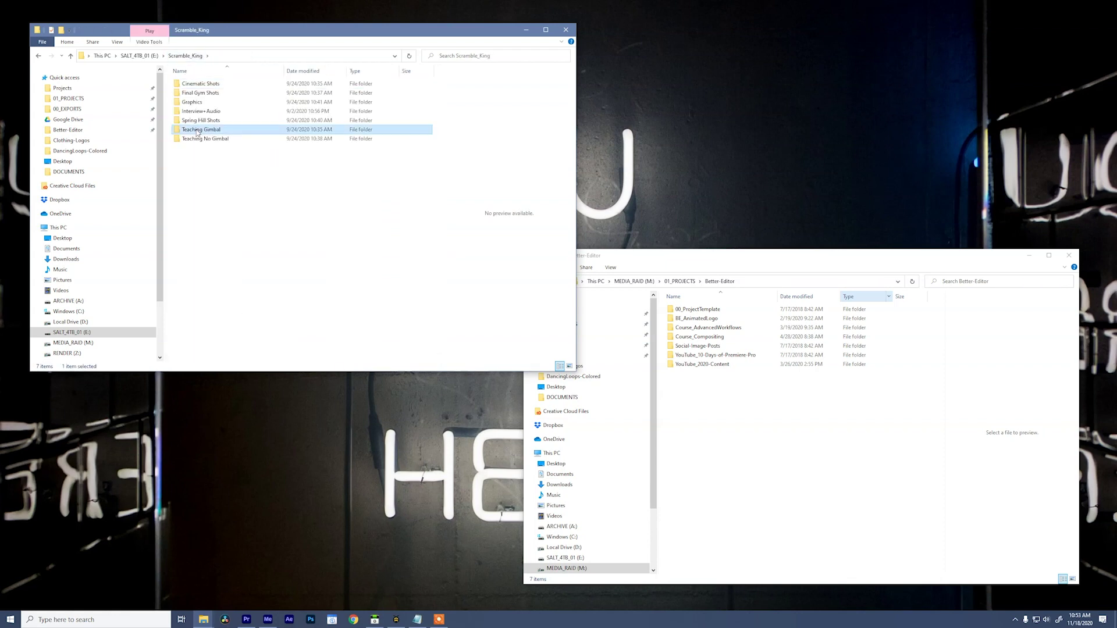
pyautogui.doubleClick(204, 130)
pyautogui.click(185, 95)
pyautogui.doubleClick(185, 94)
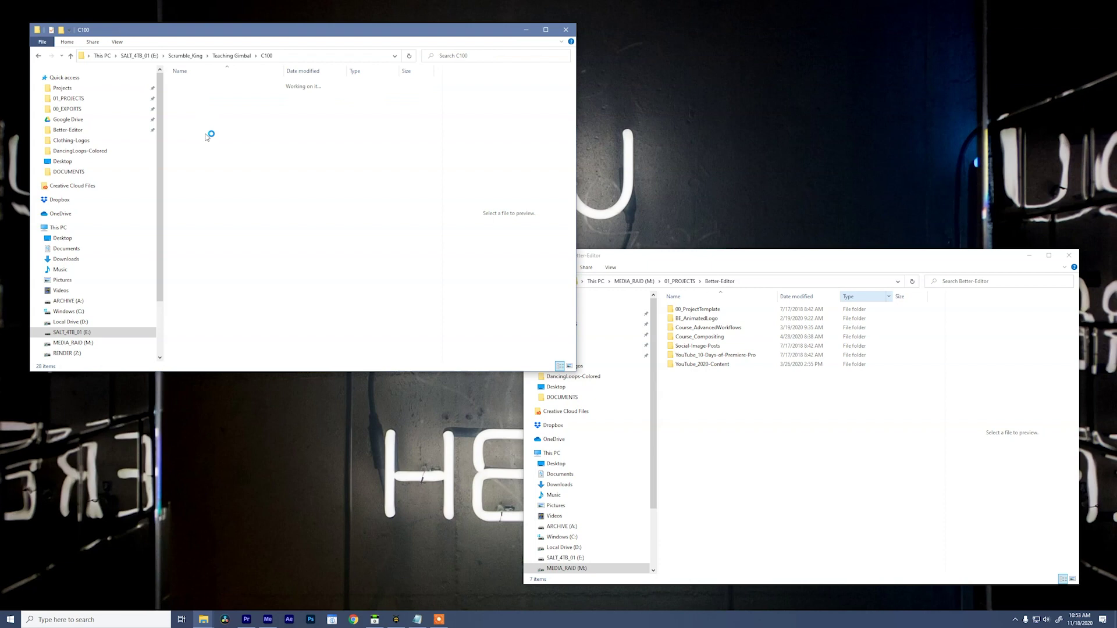
pyautogui.click(185, 55)
pyautogui.click(133, 55)
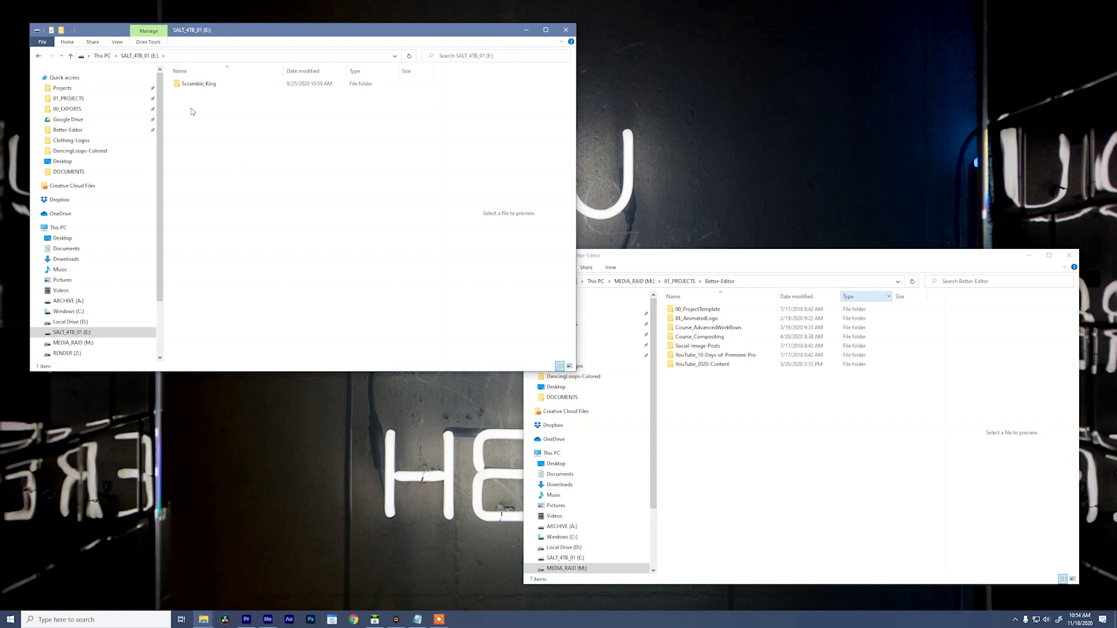
pyautogui.click(746, 259)
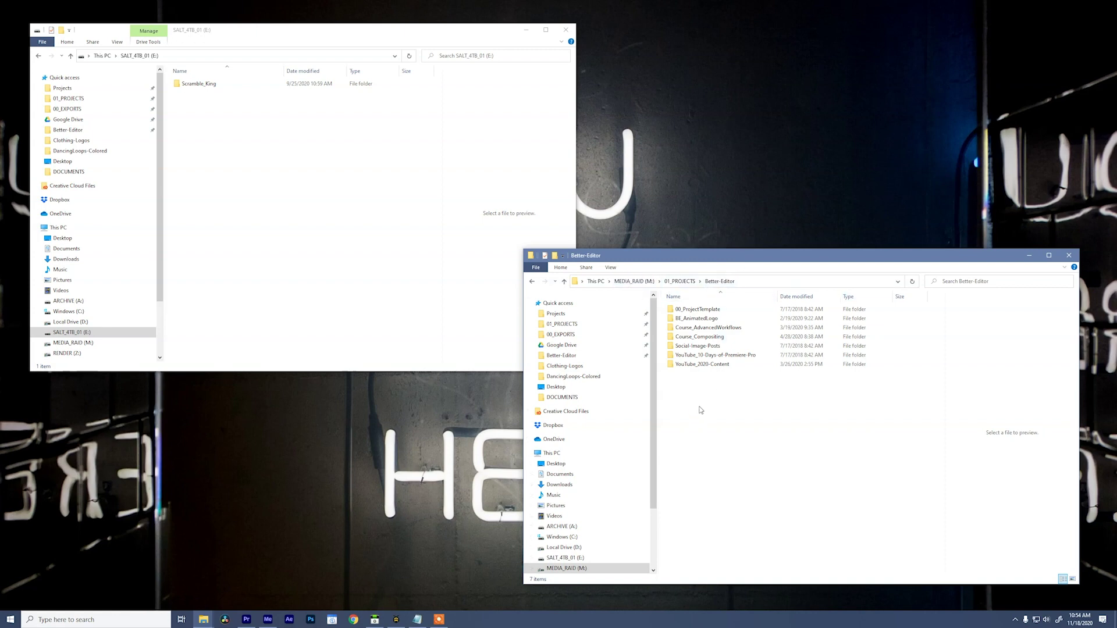
# - Inspect 00_ProjectTemplate and its FOOTAGE subfolder, then return to Better-Editor
pyautogui.doubleClick(699, 313)
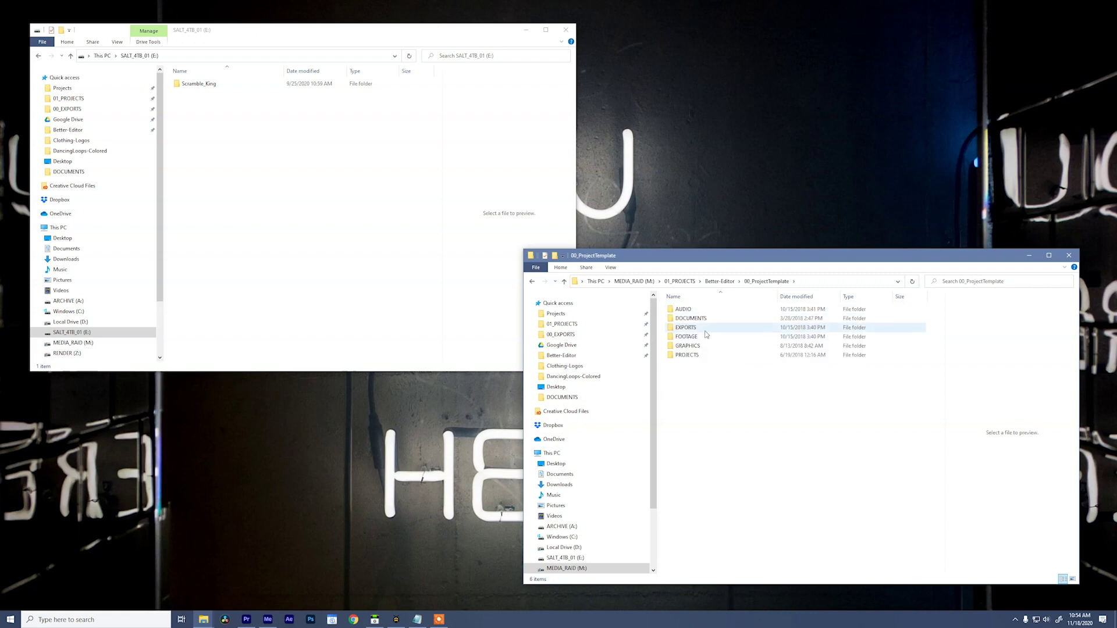
pyautogui.doubleClick(704, 336)
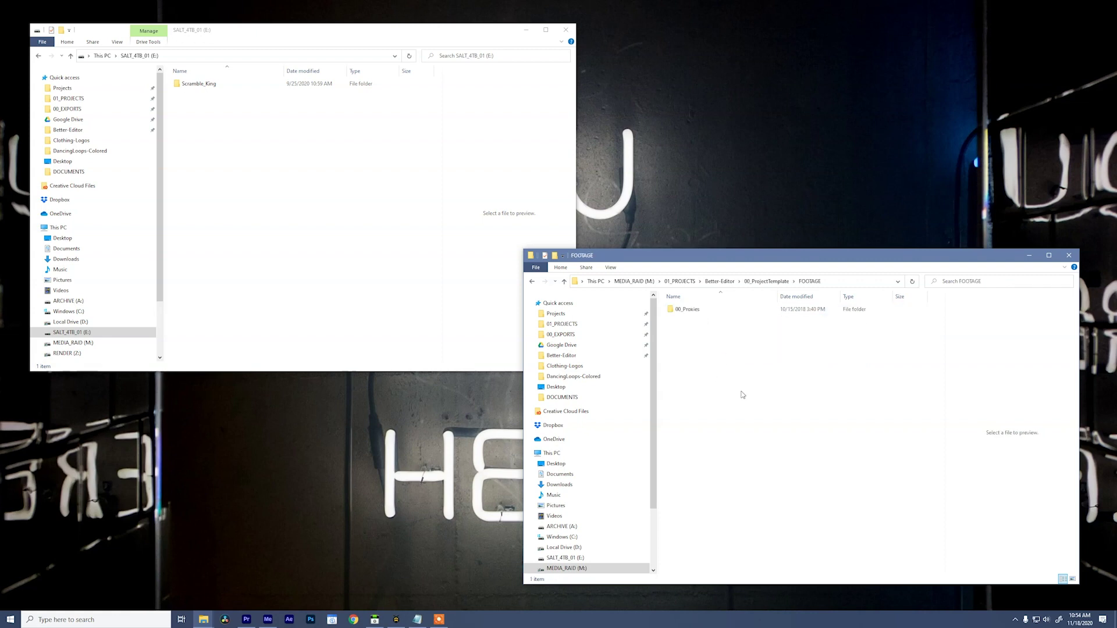
pyautogui.click(720, 282)
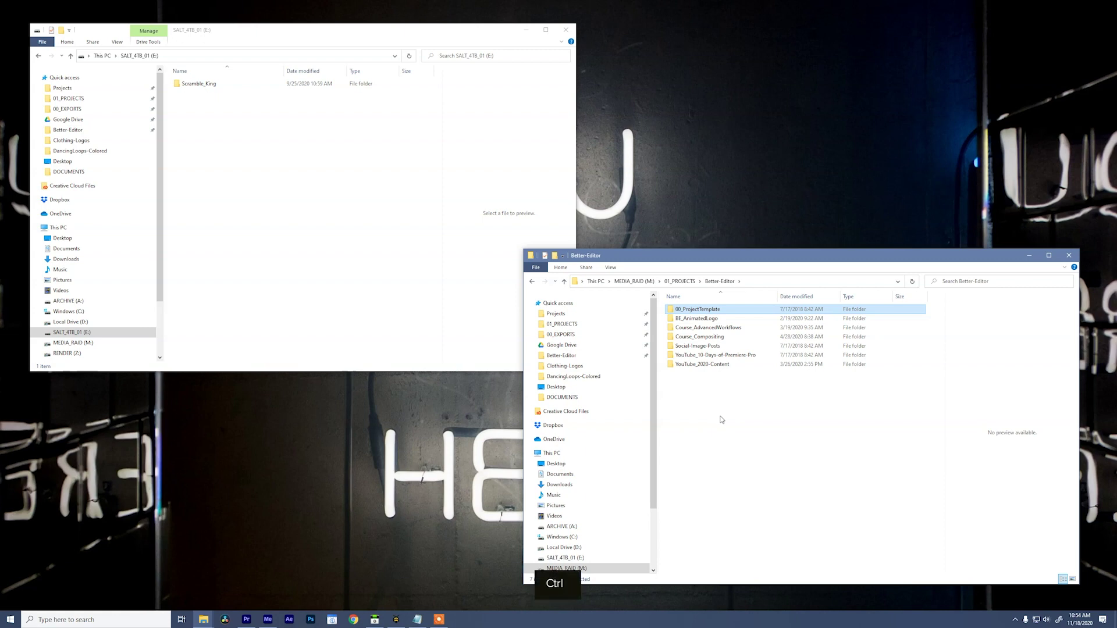
# - Duplicate 00_ProjectTemplate and rename the copy Scramble_King
pyautogui.hotkey('ctrl', 'c')
pyautogui.hotkey('ctrl', 'v')
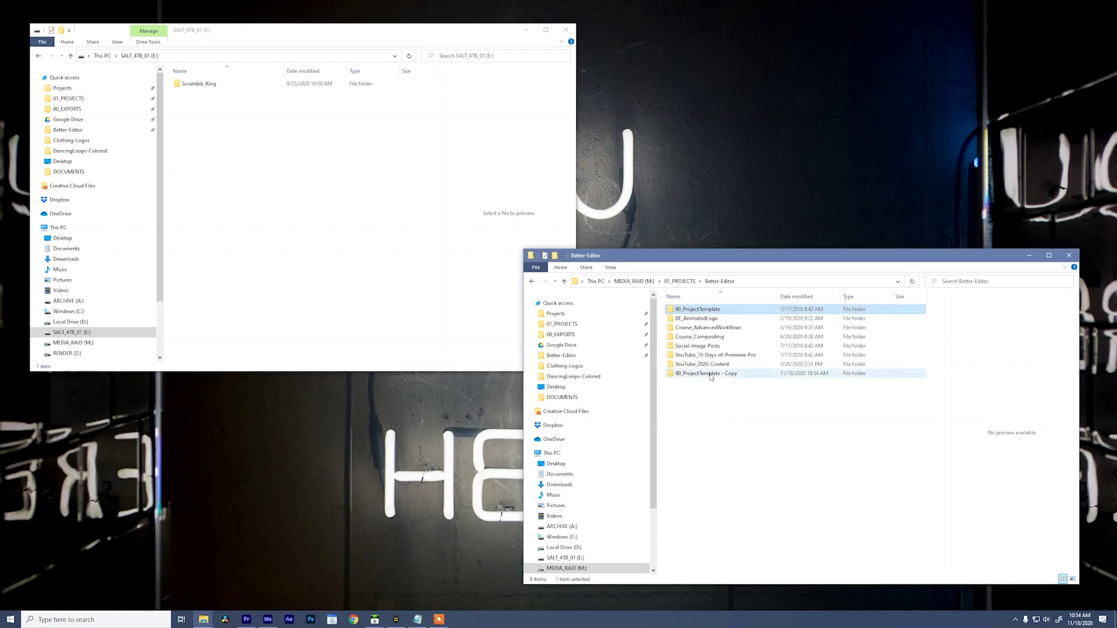
pyautogui.click(705, 374)
pyautogui.press('F2')
pyautogui.write('Sc')
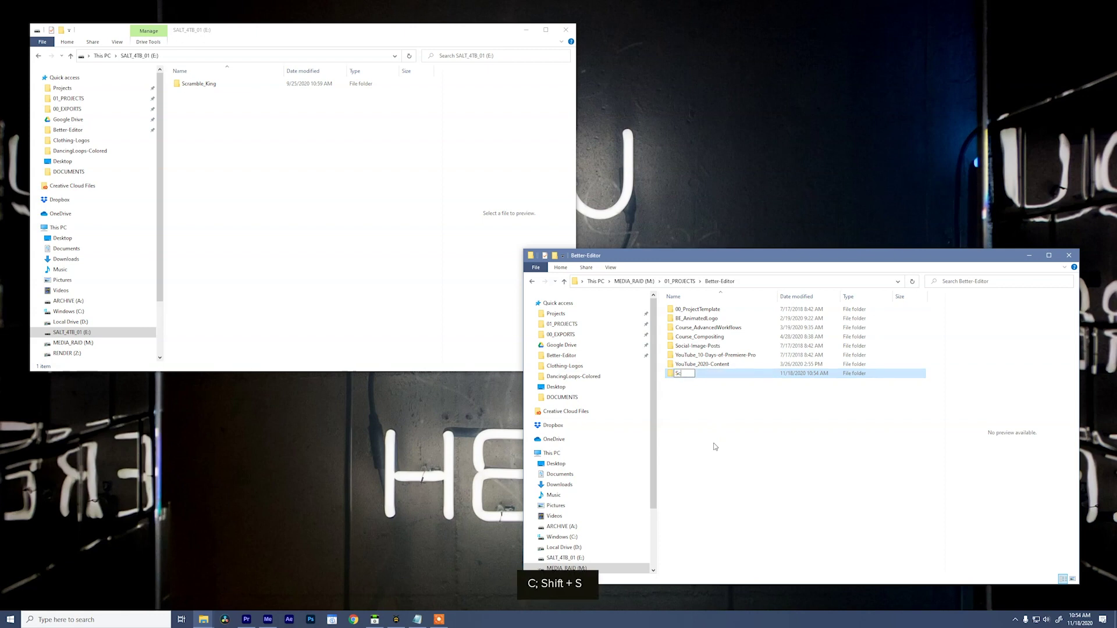
pyautogui.write('ramble__Oi')
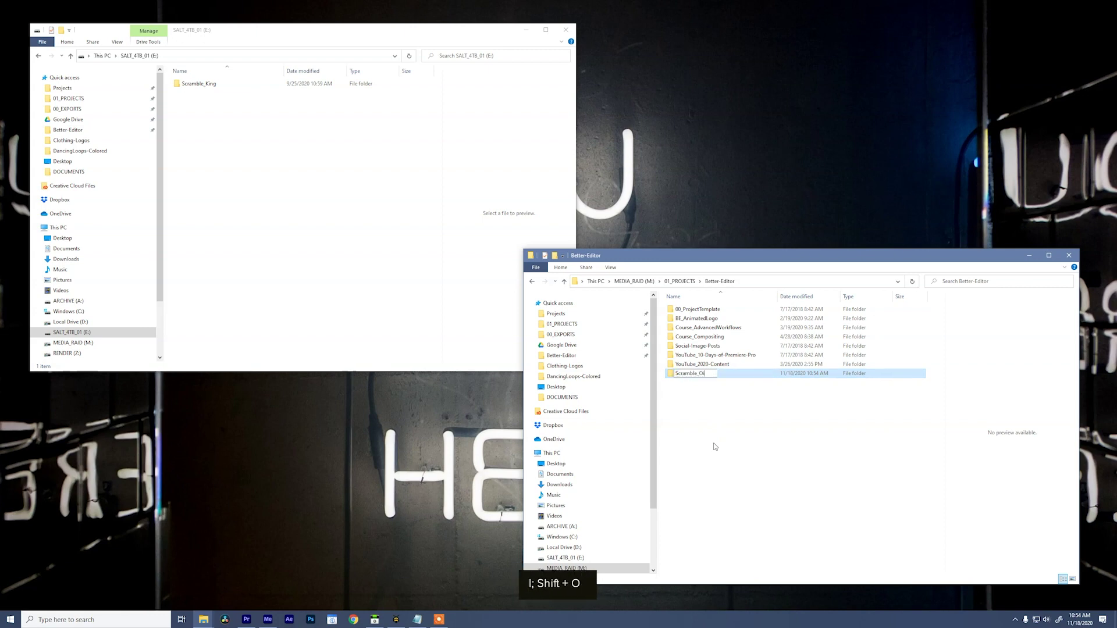
pyautogui.press('BackSpace')
pyautogui.write('King')
pyautogui.press('Return')
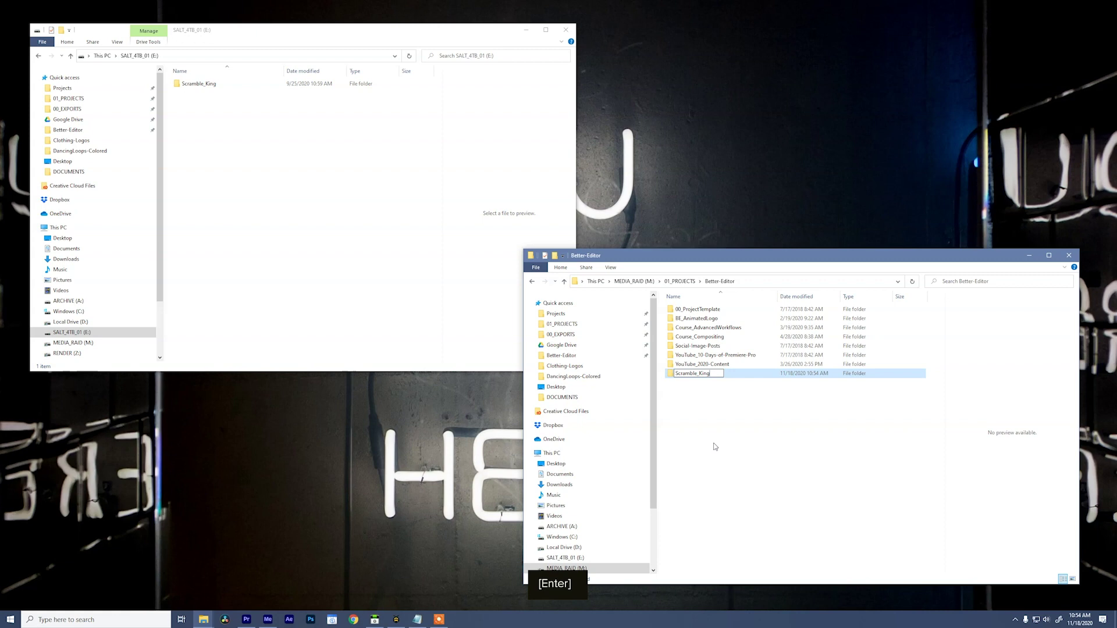
# - Create a 201118_Ingested folder beside 00_Proxies in Scramble_King's FOOTAGE folder
pyautogui.doubleClick(687, 374)
pyautogui.doubleClick(693, 337)
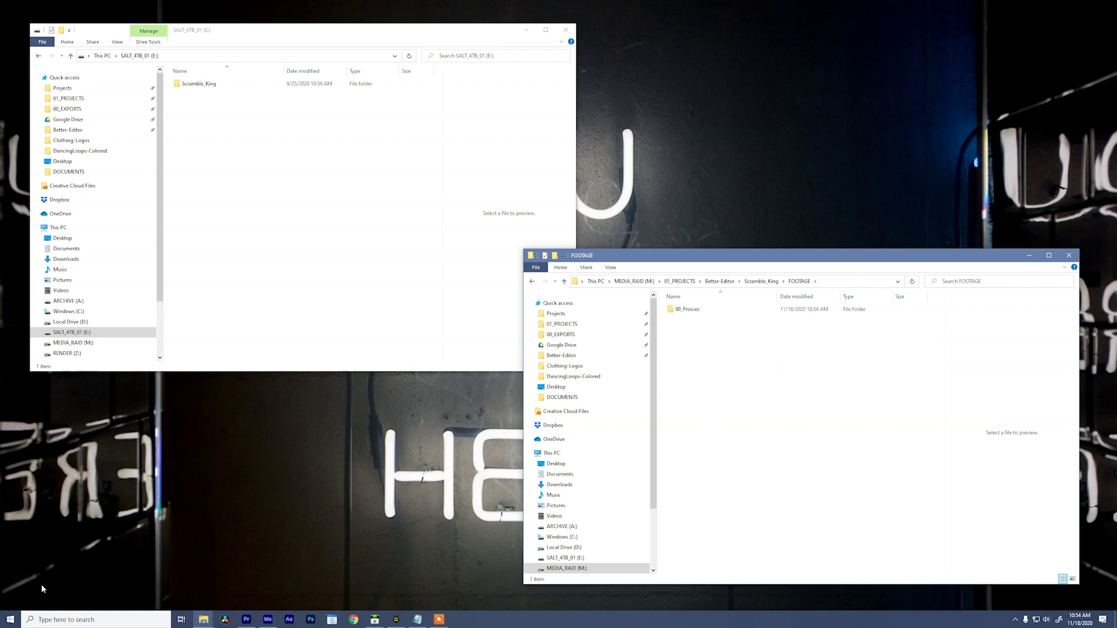
pyautogui.hotkey('ctrl', 'shift', 'n')
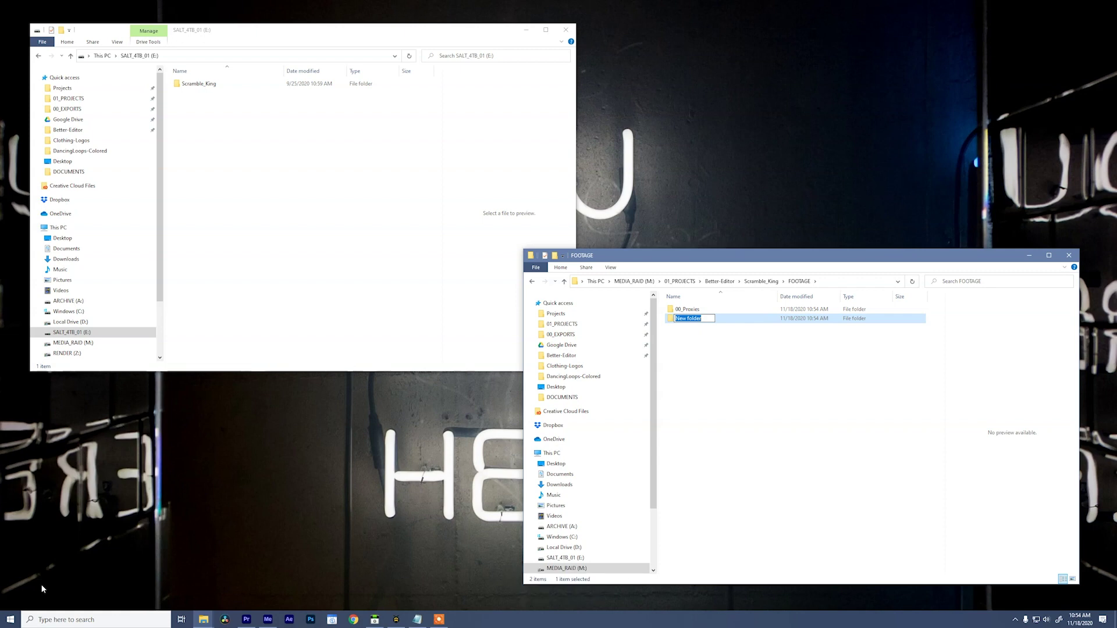
pyautogui.write('201')
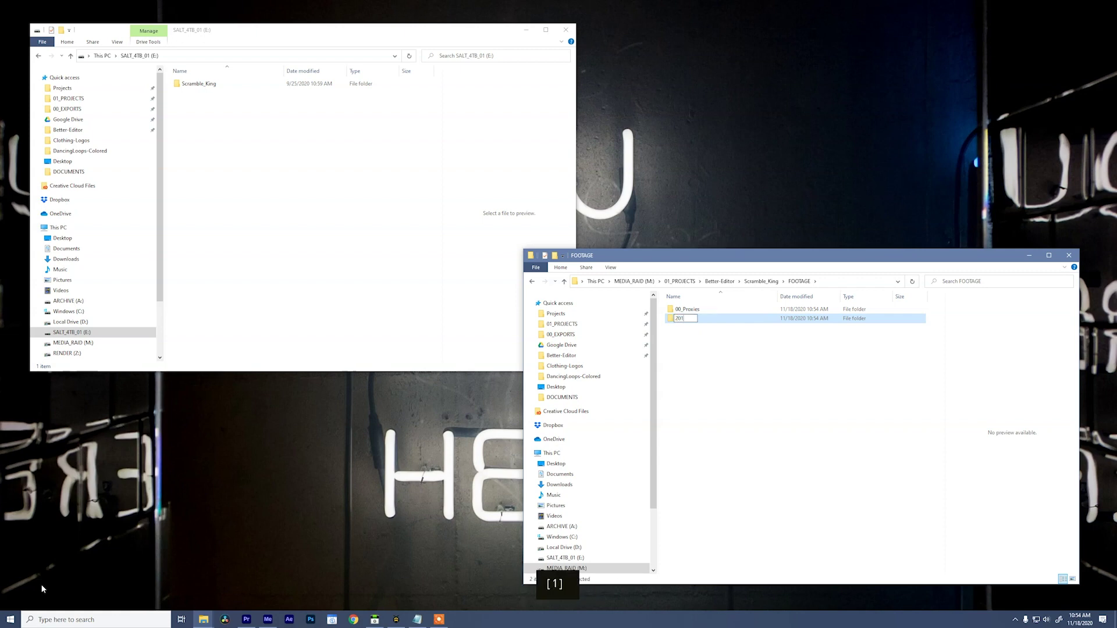
pyautogui.write('118_Ingested')
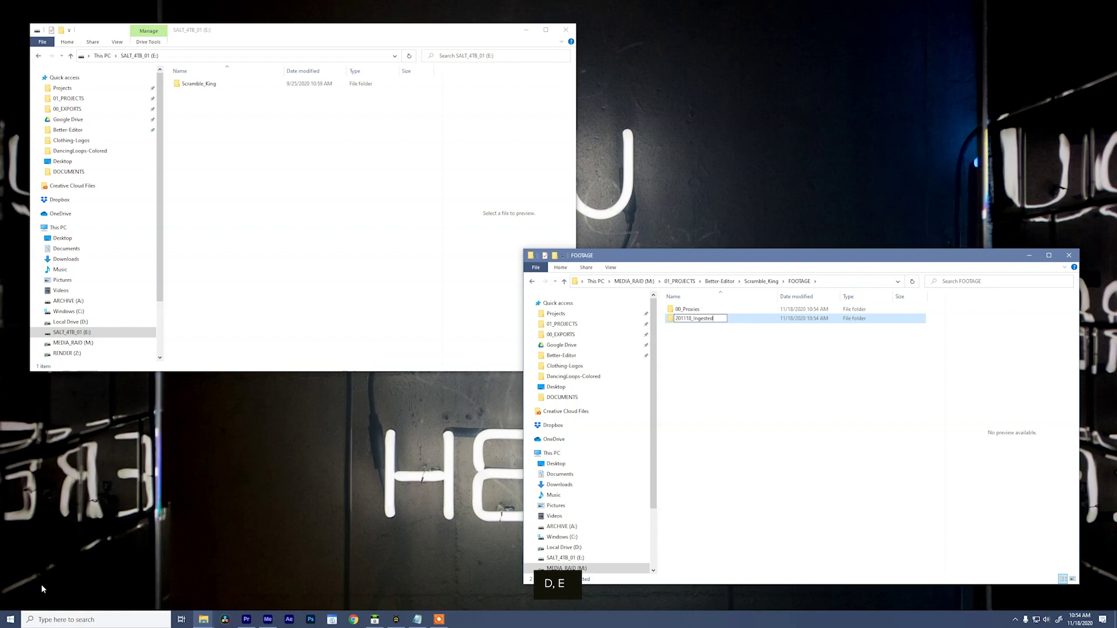
pyautogui.press('Return')
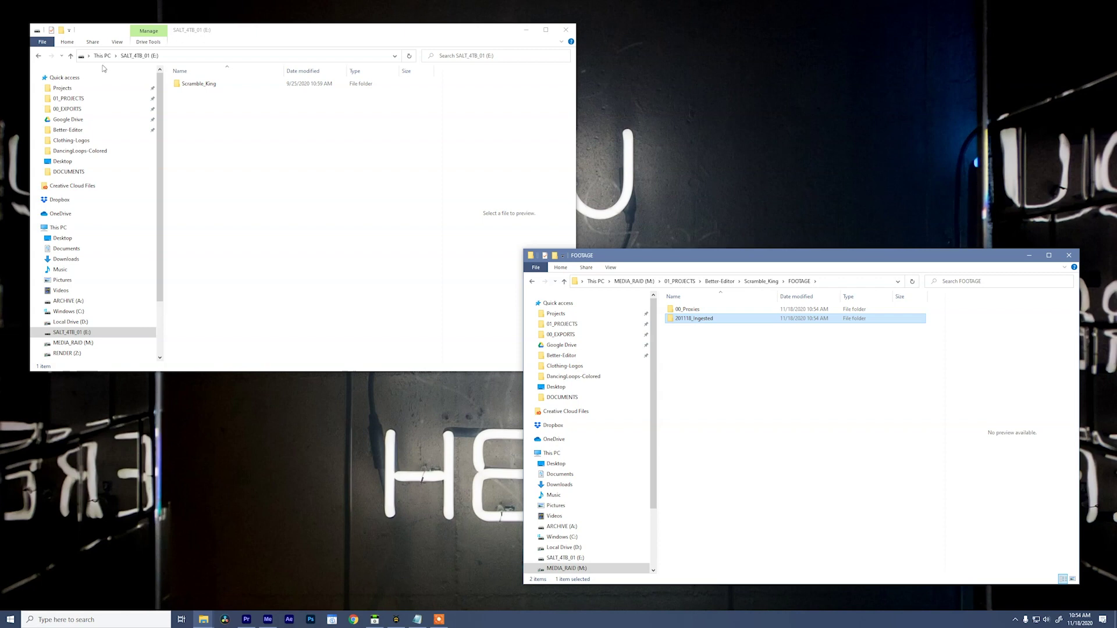
pyautogui.click(192, 80)
# - On the card, open Scramble_King > Cinematic Shots and select R01_01 SLOW Wide Take Down.mov
pyautogui.doubleClick(205, 85)
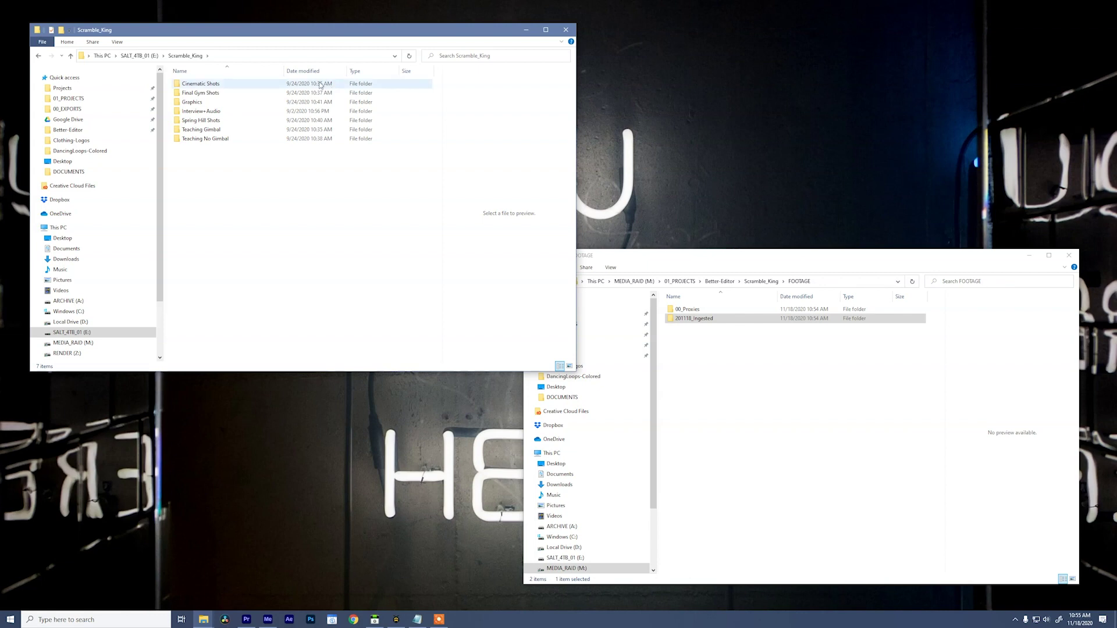
pyautogui.click(215, 85)
pyautogui.doubleClick(215, 85)
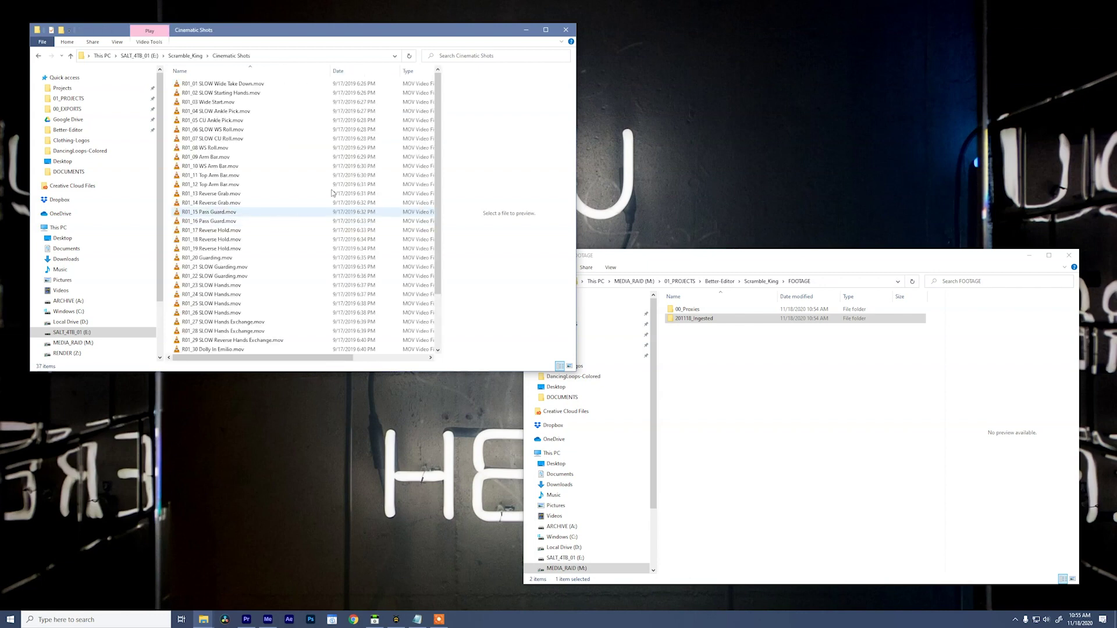
pyautogui.click(264, 85)
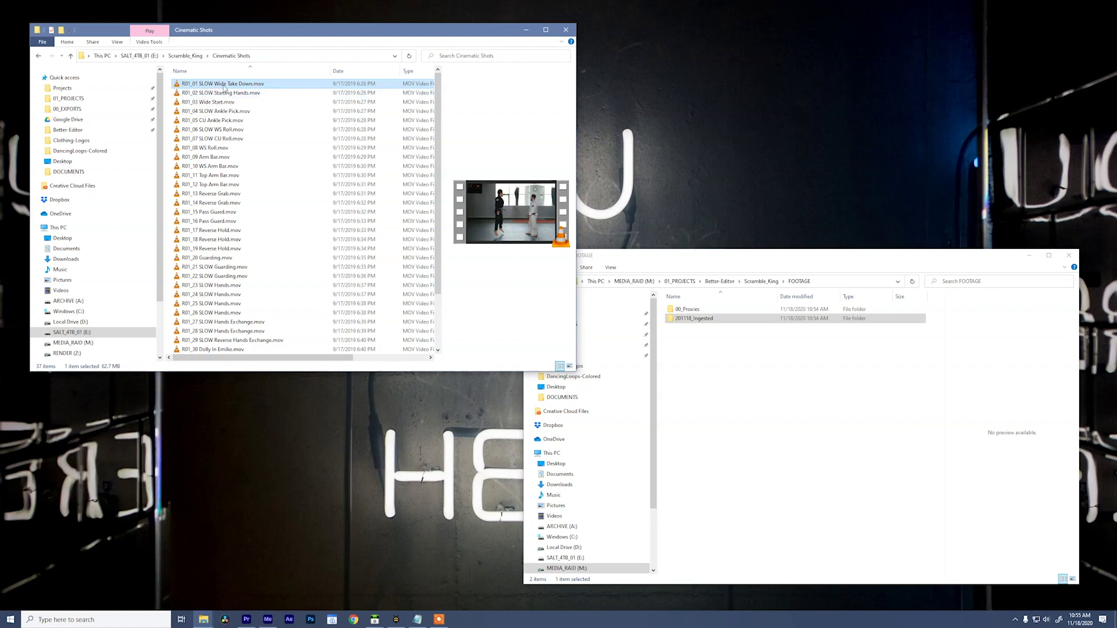
# - Play R01_01 in VLC, pause it, and confirm its codec: H264, 1920x1080, 29.97 fps
pyautogui.doubleClick(181, 88)
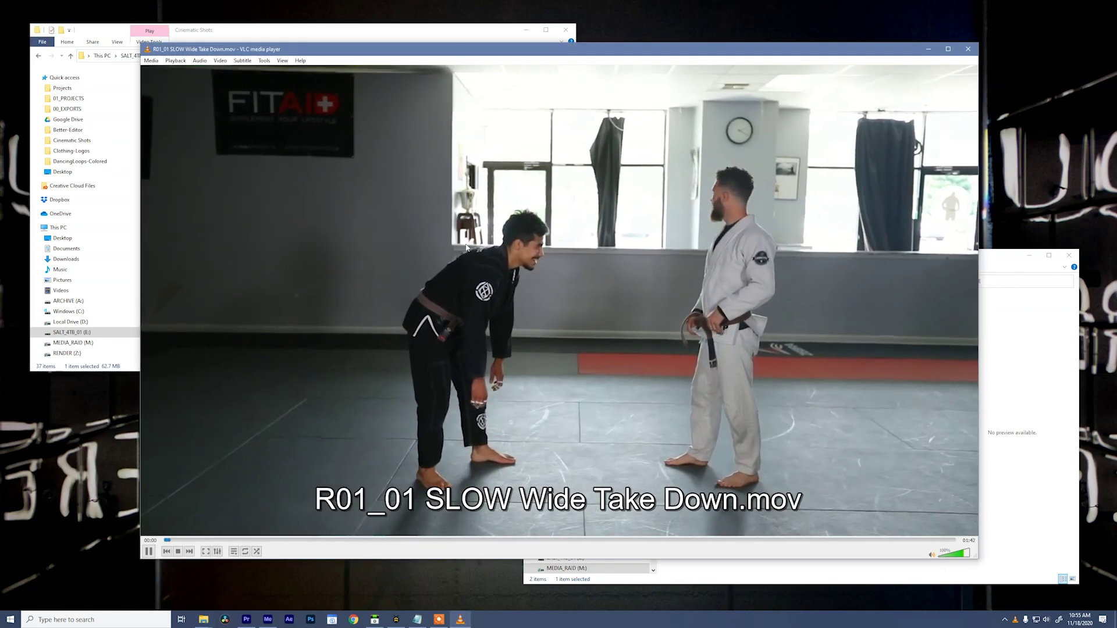
pyautogui.press('space')
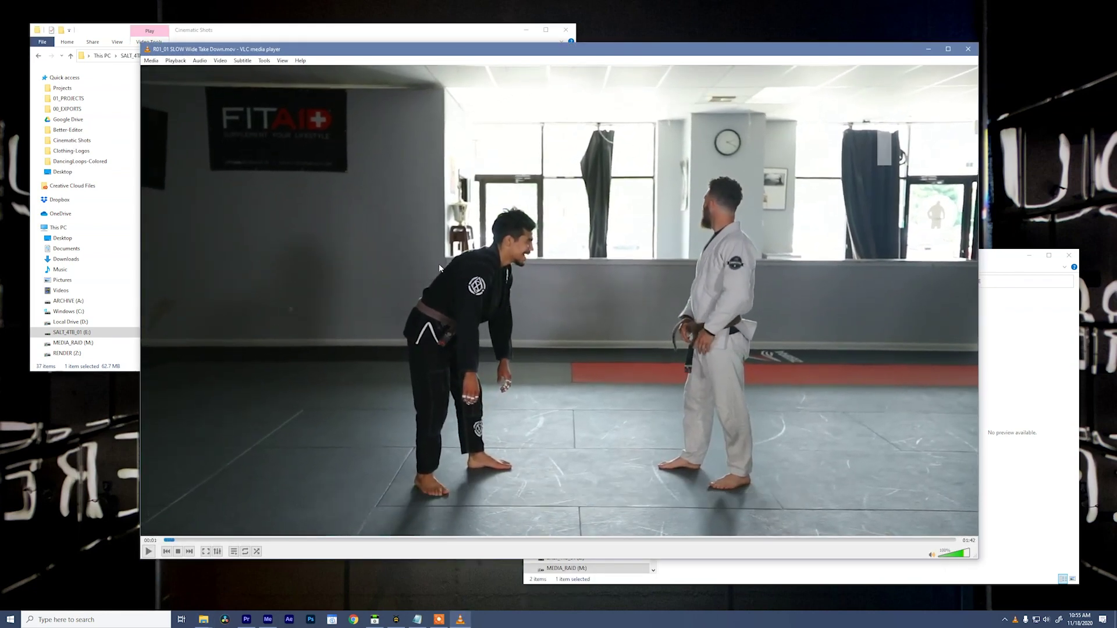
pyautogui.hotkey('ctrl', 'i')
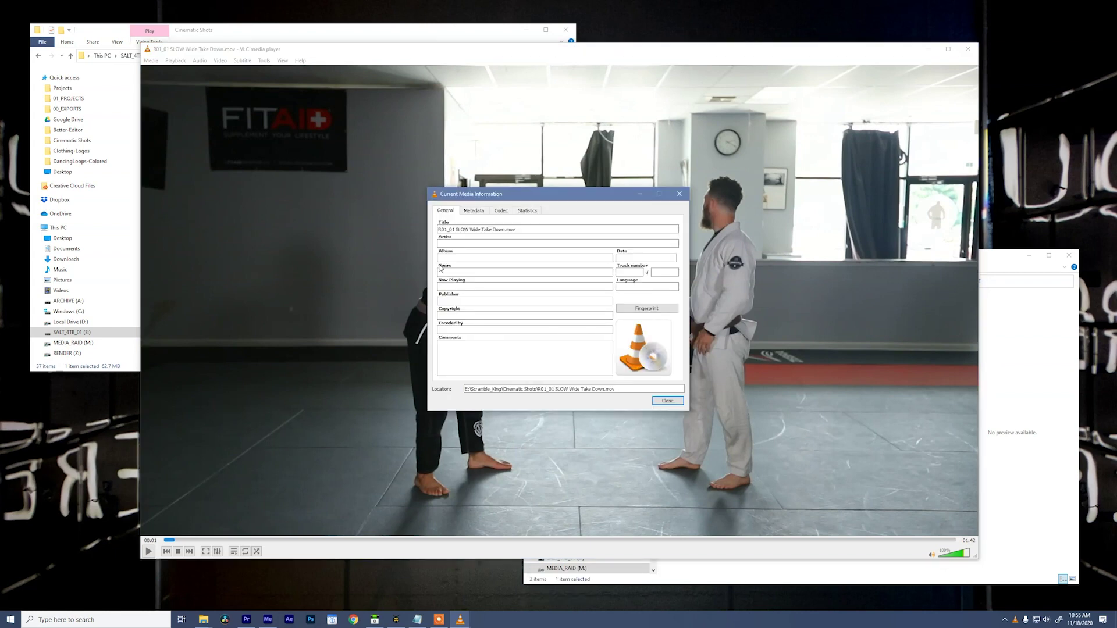
pyautogui.click(504, 212)
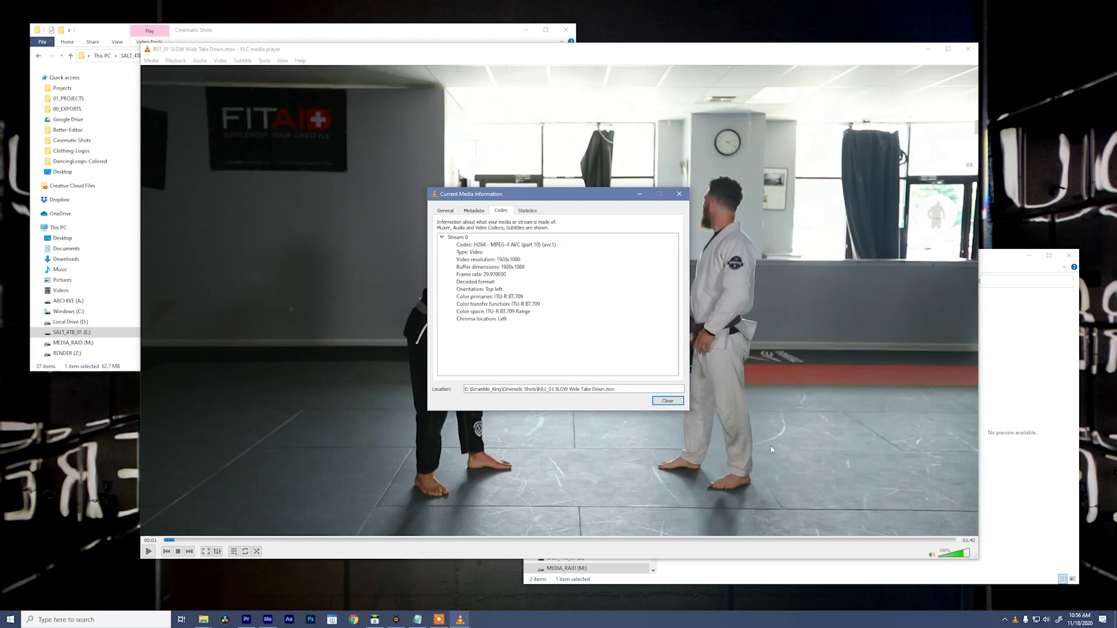
pyautogui.click(667, 400)
# - Close VLC, open the card's Spring Hill Shots folder, then switch to Premiere Pro 2020
pyautogui.click(968, 49)
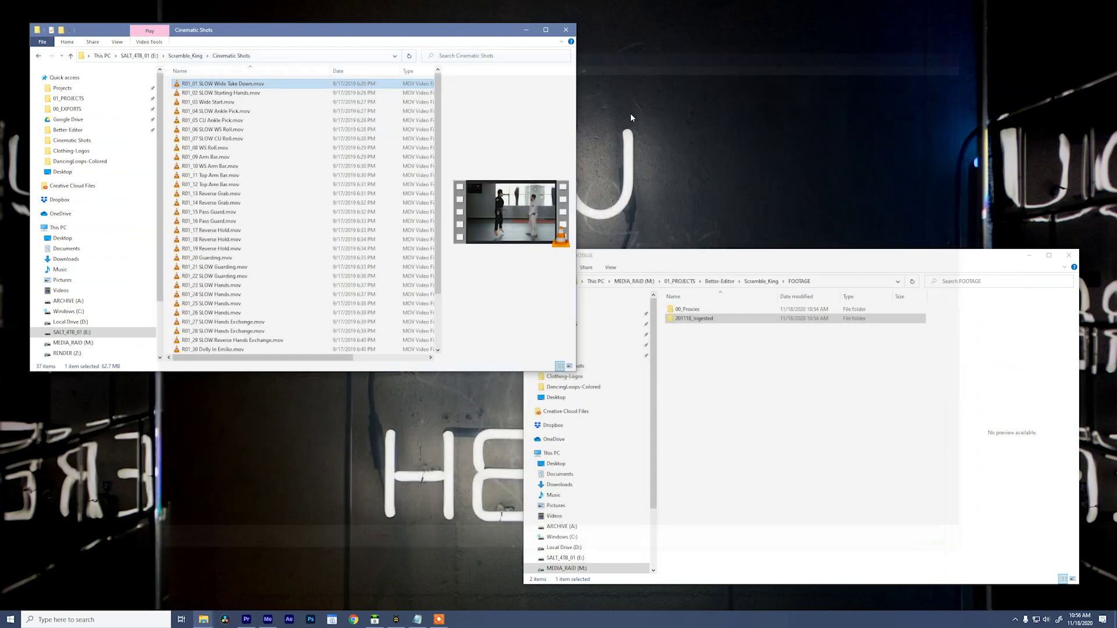
pyautogui.click(185, 55)
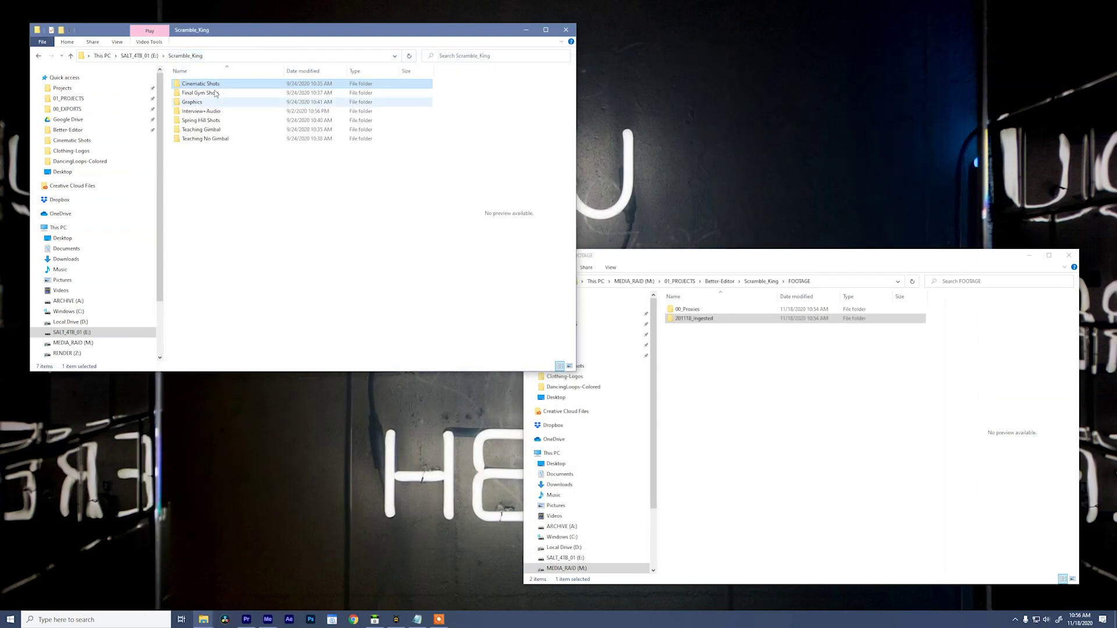
pyautogui.doubleClick(200, 123)
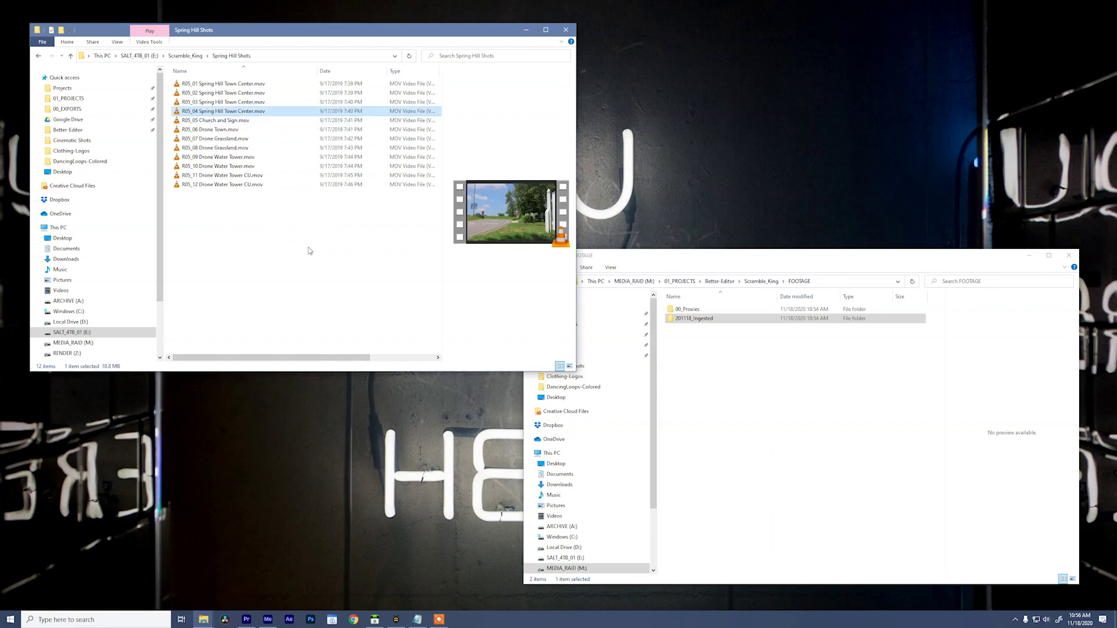
pyautogui.hotkey('alt', 'Tab')
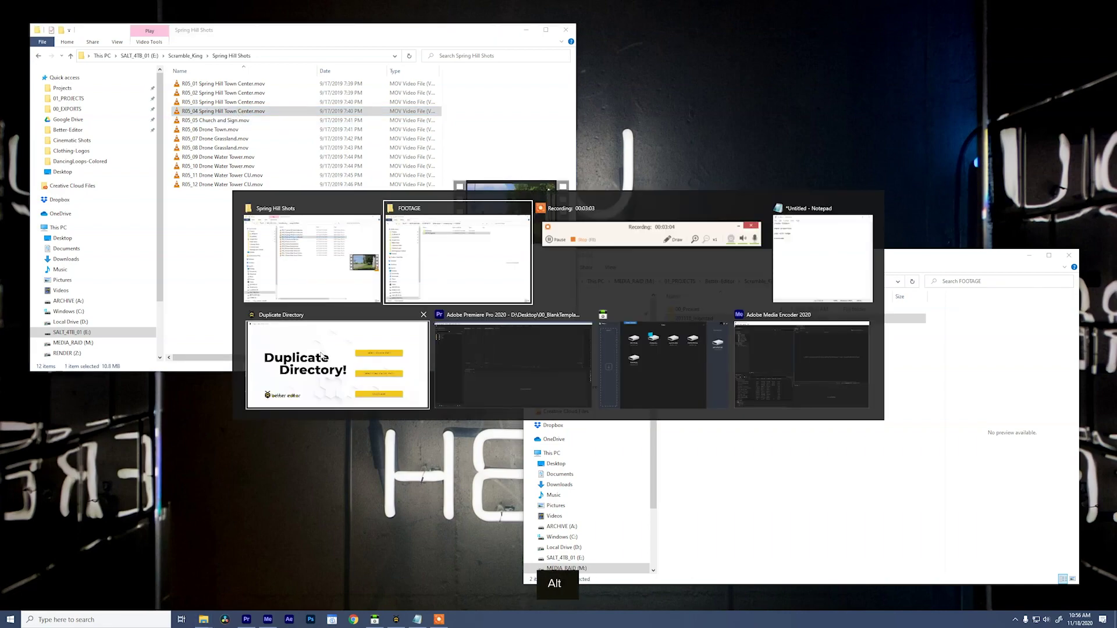
pyautogui.press('Tab')
pyautogui.press('Tab')
pyautogui.press('Tab')
pyautogui.press('Tab')
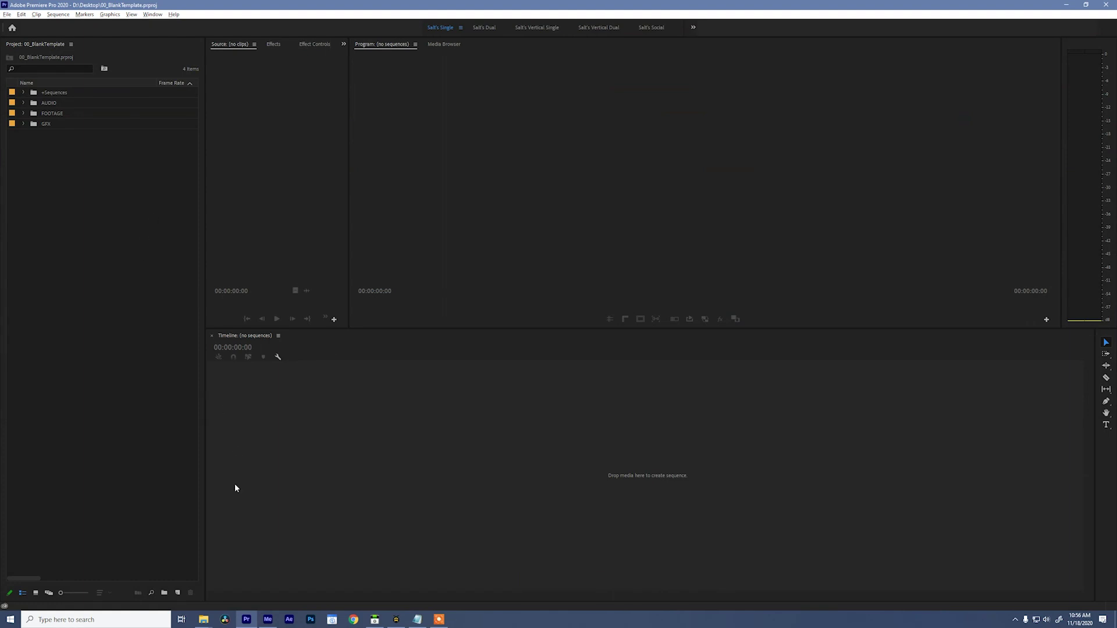
# - Import R05_04 Spring Hill Town Center.mov, check its 1920x1080 H.264 4:2:0 properties, then delete it
pyautogui.moveTo(203, 620)
pyautogui.click(171, 568)
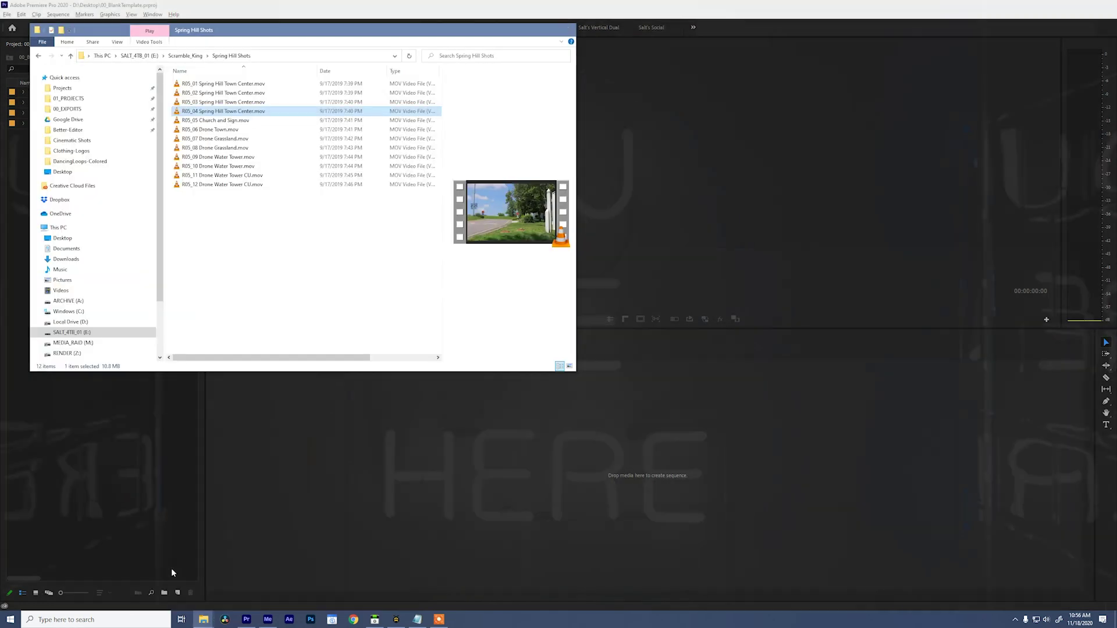
pyautogui.moveTo(215, 124); pyautogui.dragTo(108, 432)
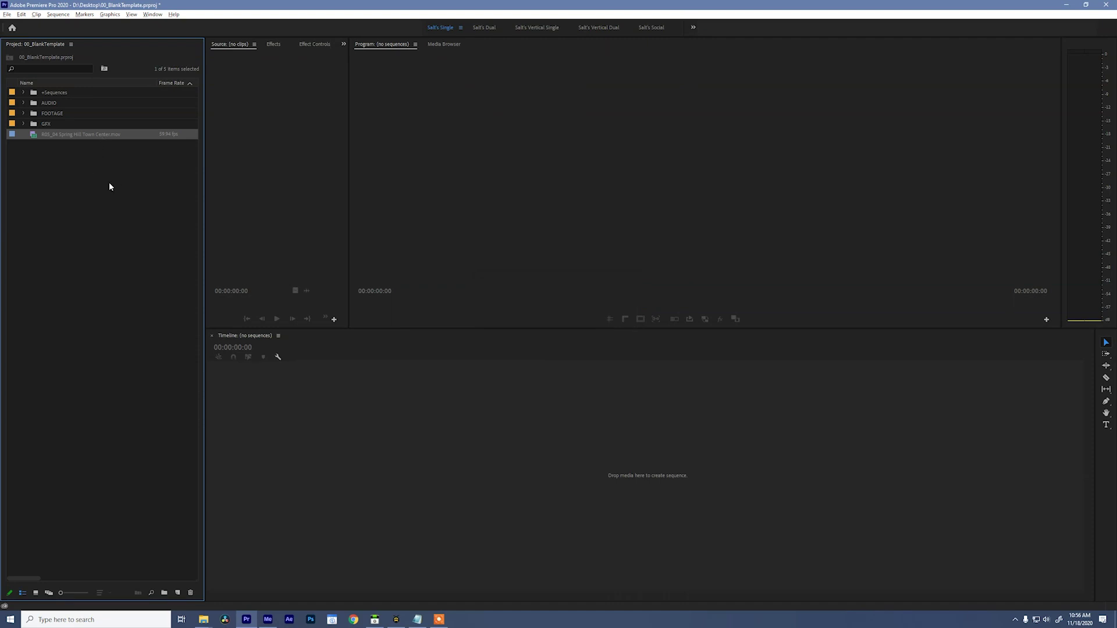
pyautogui.hotkey('ctrl', 'p')
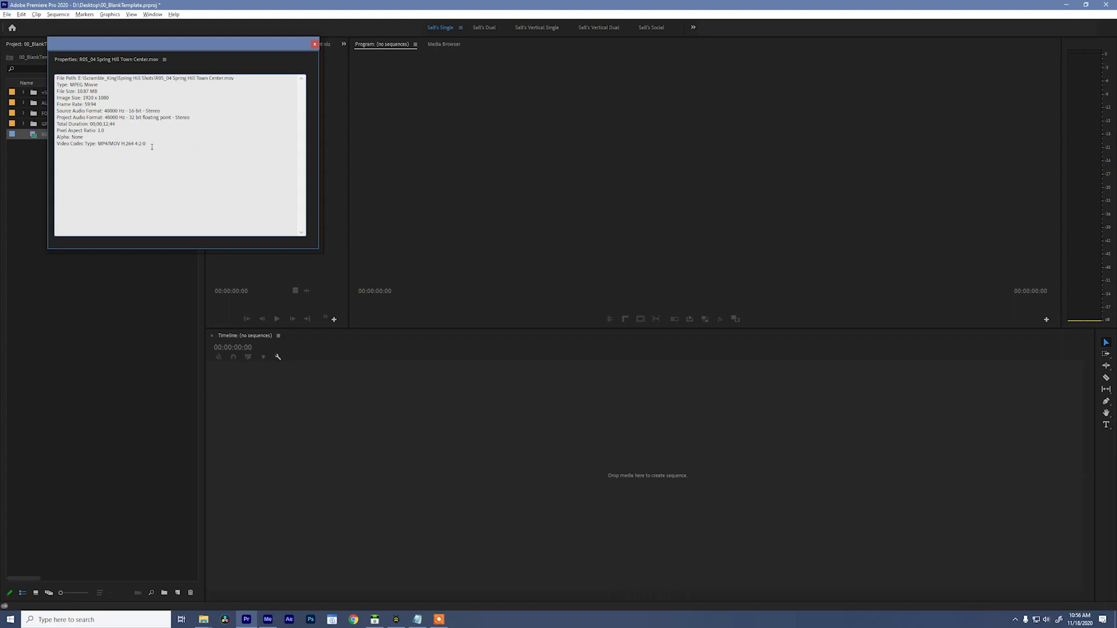
pyautogui.moveTo(131, 145); pyautogui.dragTo(89, 139)
pyautogui.click(315, 44)
pyautogui.click(32, 137)
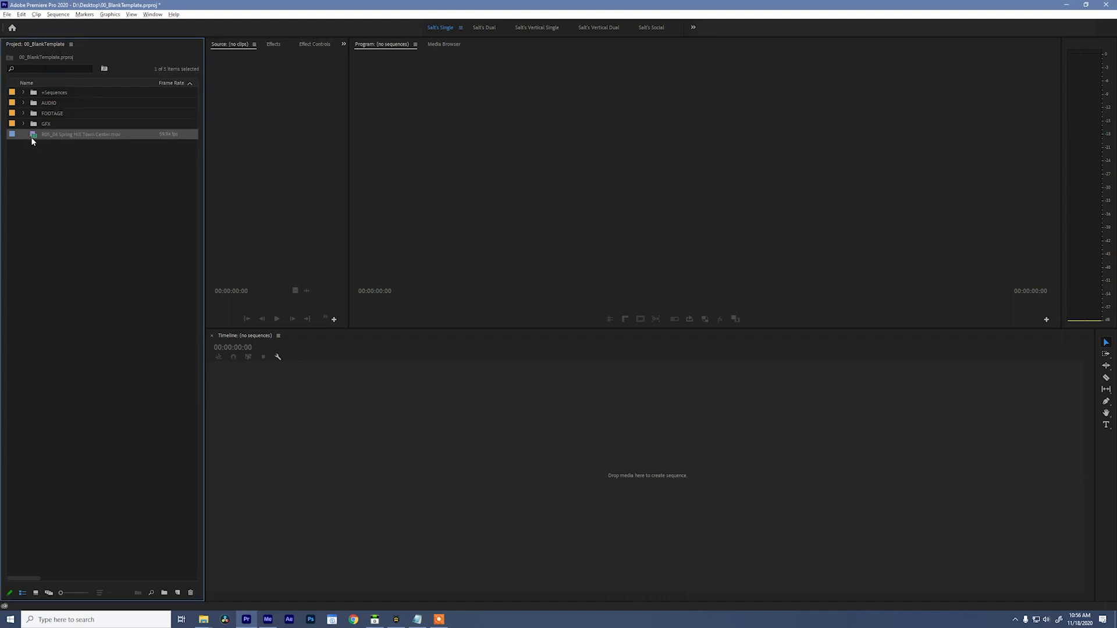
pyautogui.press('Delete')
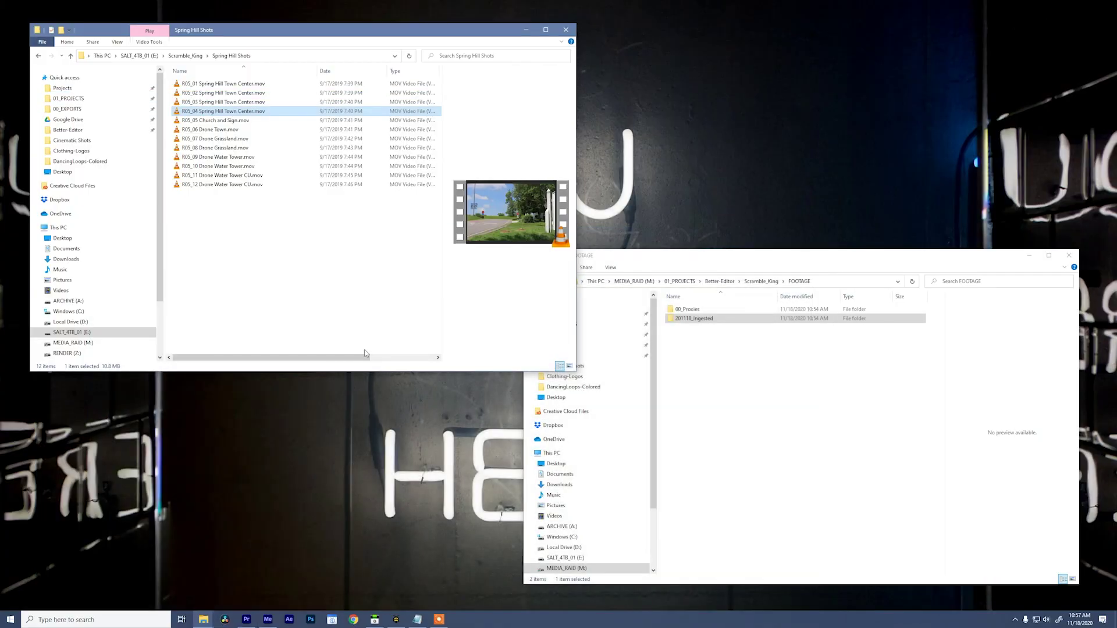
# - Add the card's Scramble_King folder as the Hedge copy source
pyautogui.click(184, 56)
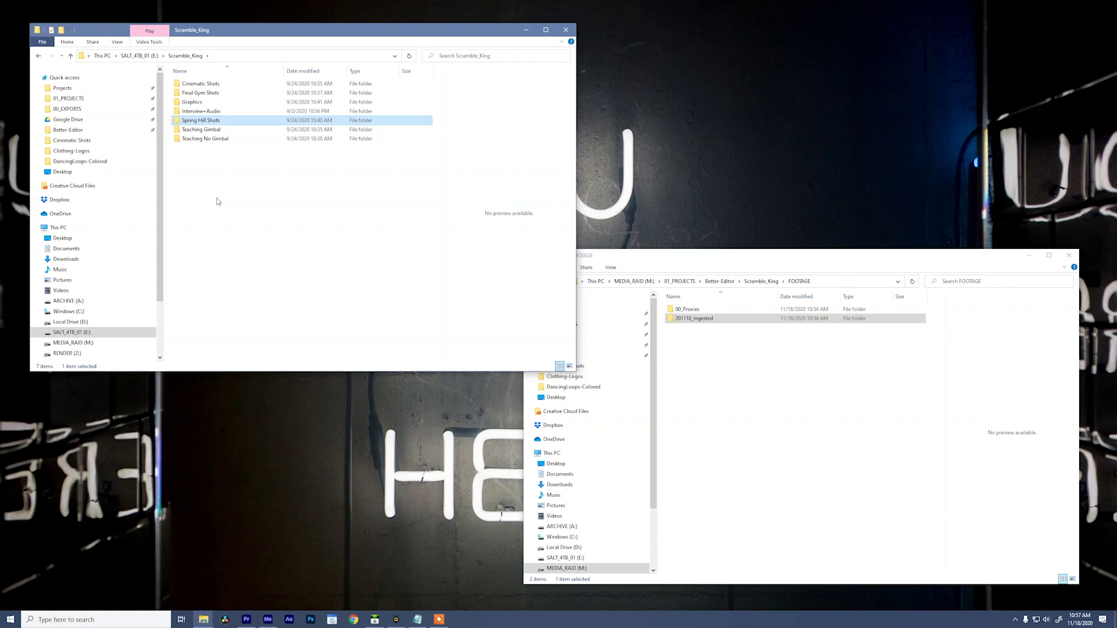
pyautogui.click(701, 257)
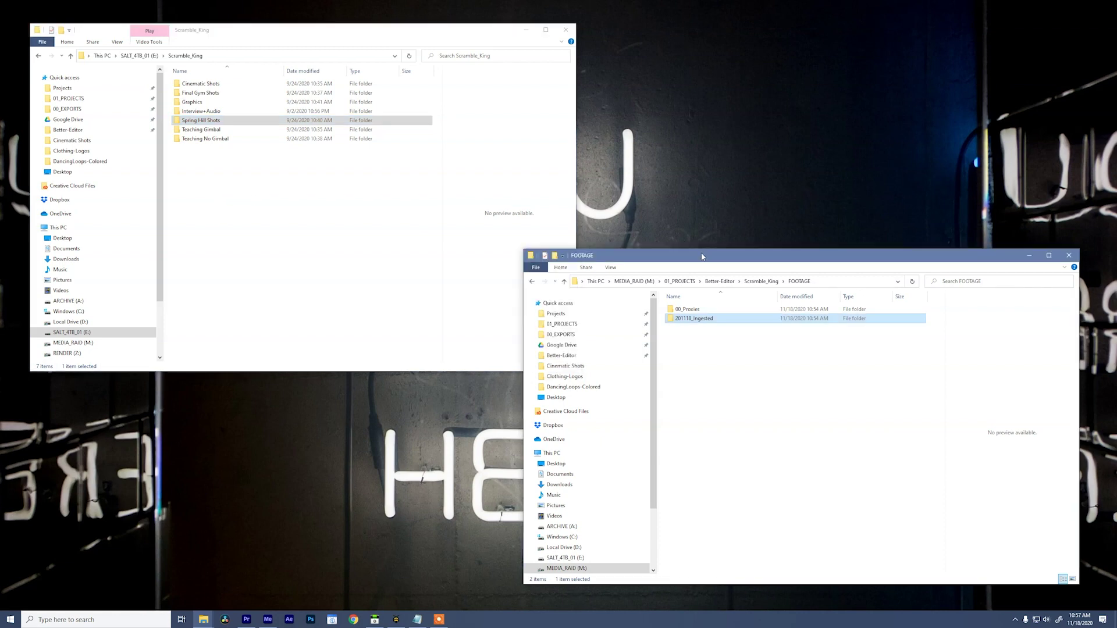
pyautogui.click(158, 56)
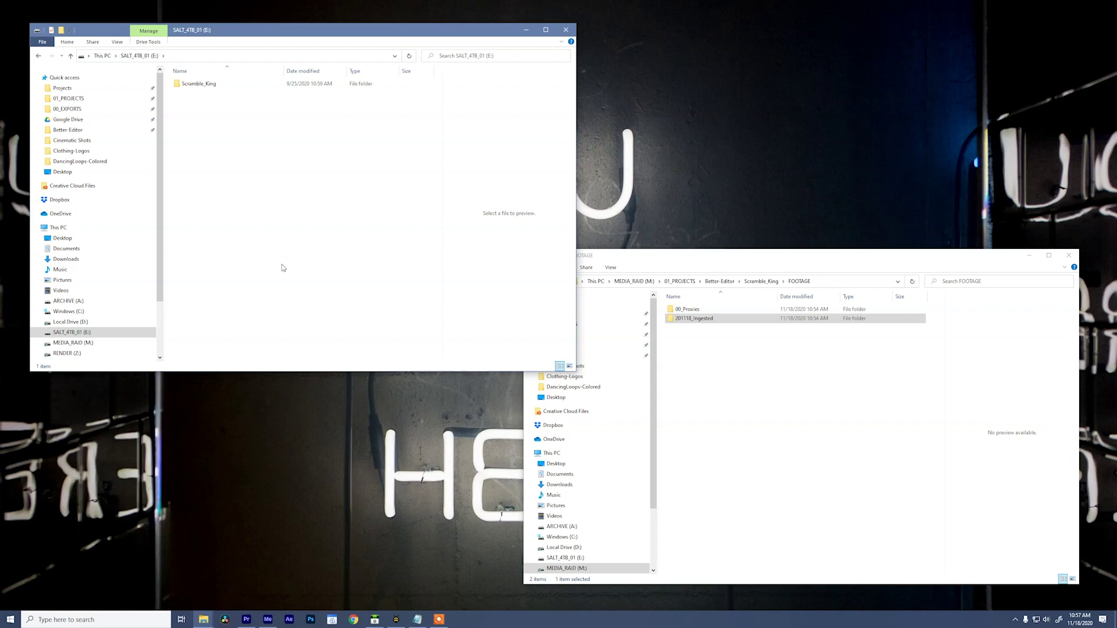
pyautogui.click(374, 620)
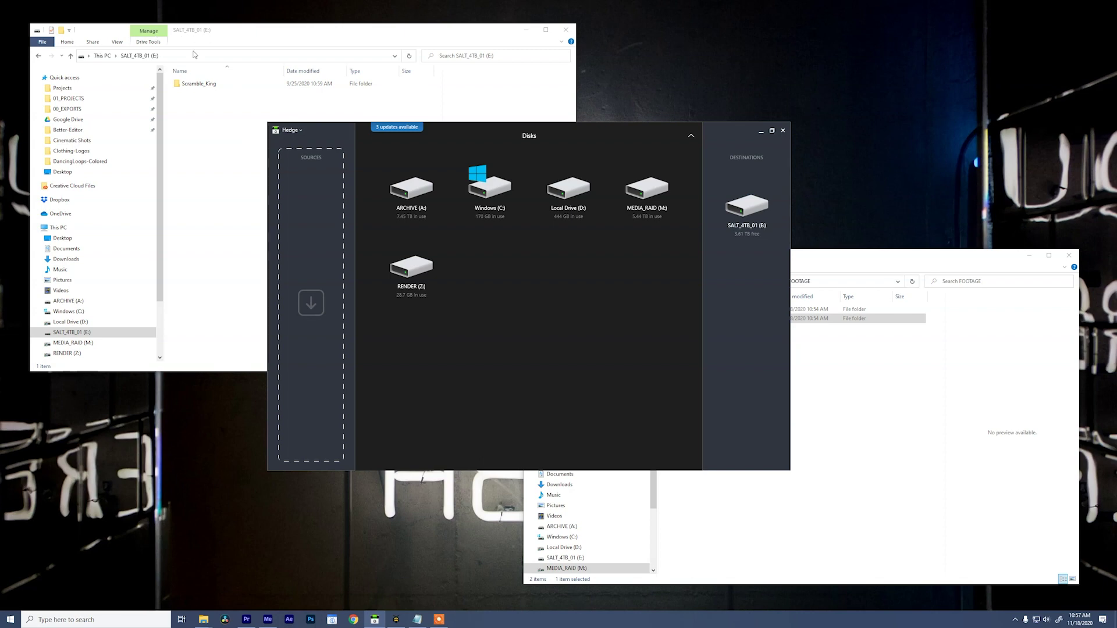
pyautogui.moveTo(195, 83); pyautogui.dragTo(320, 196)
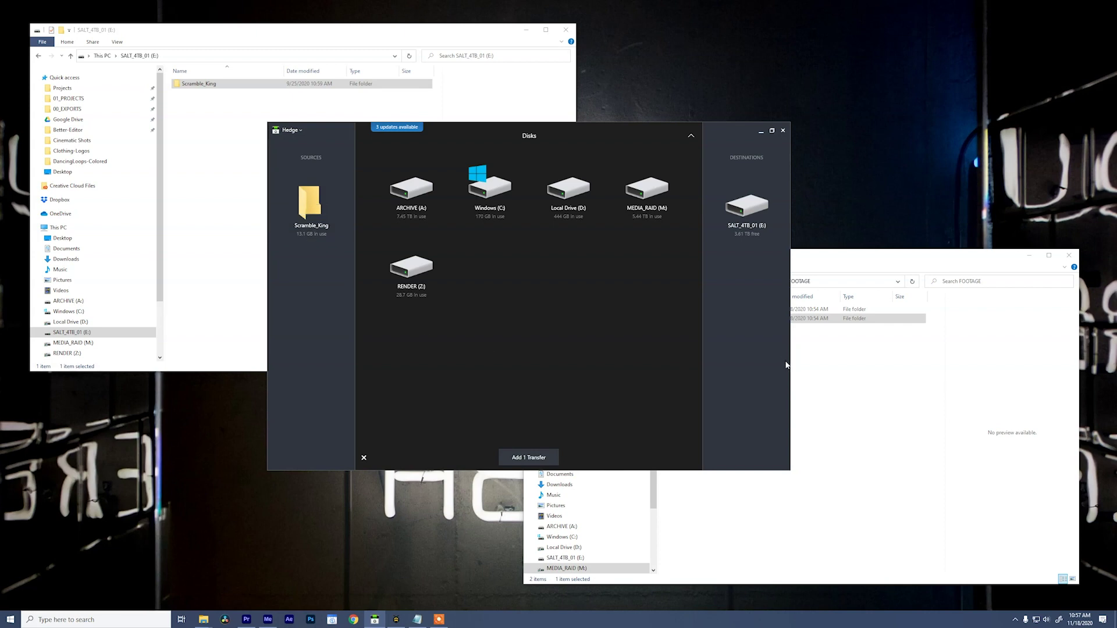
# - Mark SALT_4TB_01 as unused and set MEDIA_RAID's 201118_Ingested as the destination
pyautogui.click(837, 253)
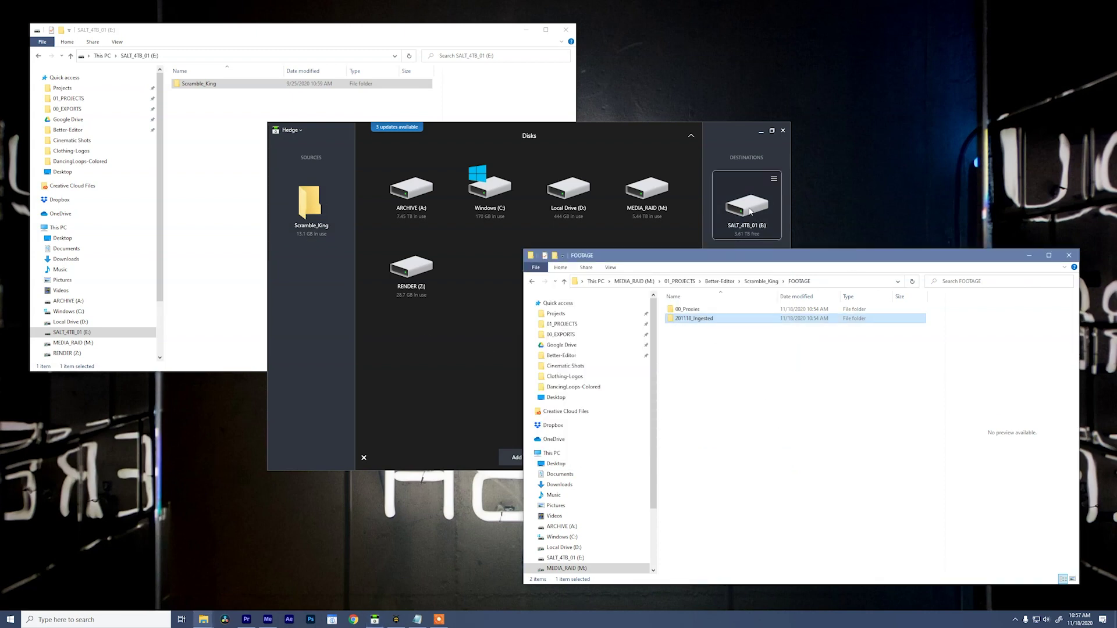
pyautogui.click(774, 179)
pyautogui.click(756, 231)
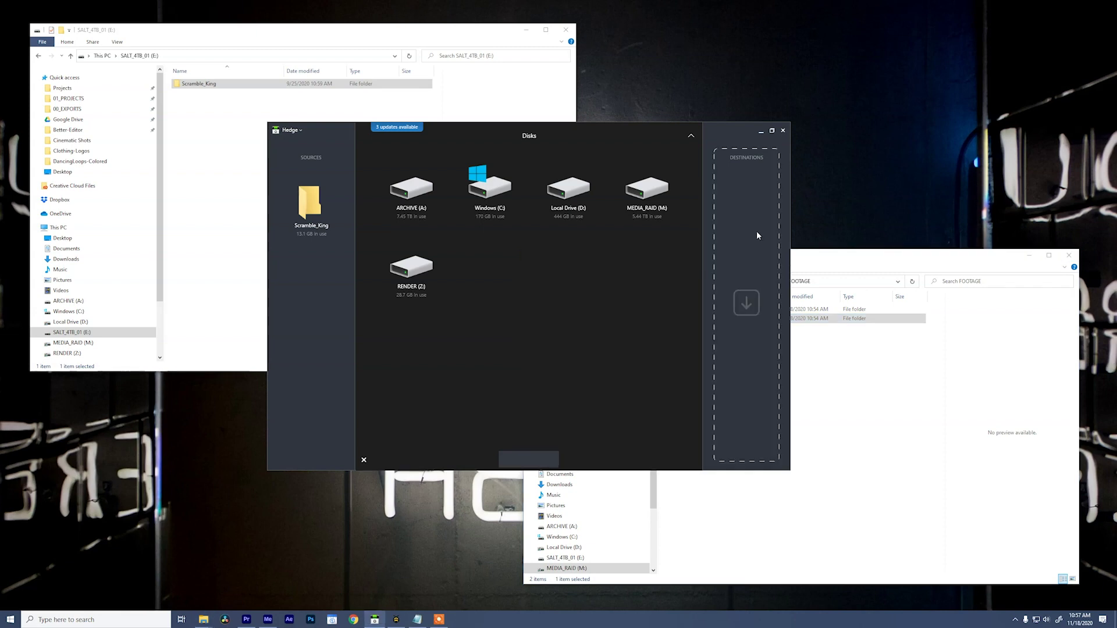
pyautogui.click(840, 256)
pyautogui.moveTo(673, 323); pyautogui.dragTo(743, 222)
pyautogui.click(753, 364)
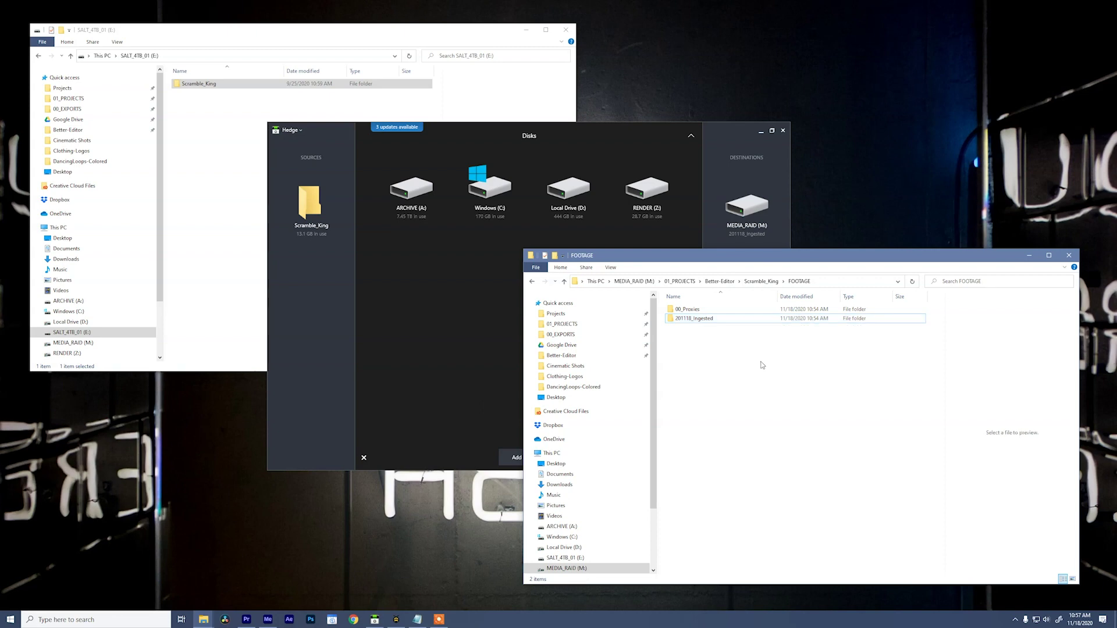
# - Start the Hedge transfer of Scramble_King to 201118_Ingested
pyautogui.click(636, 133)
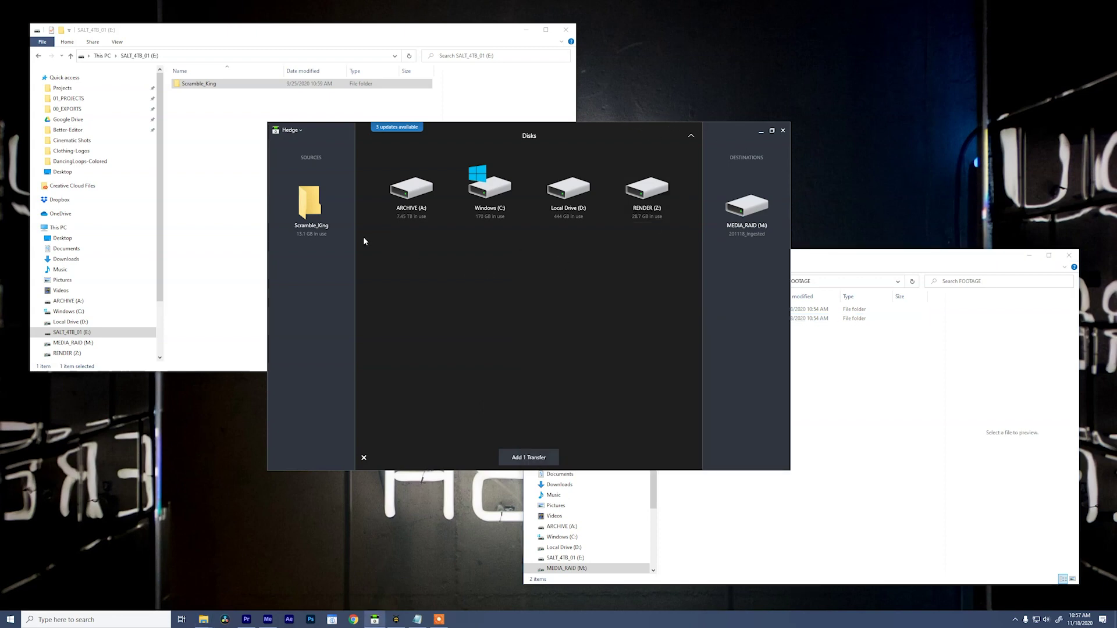
pyautogui.click(198, 85)
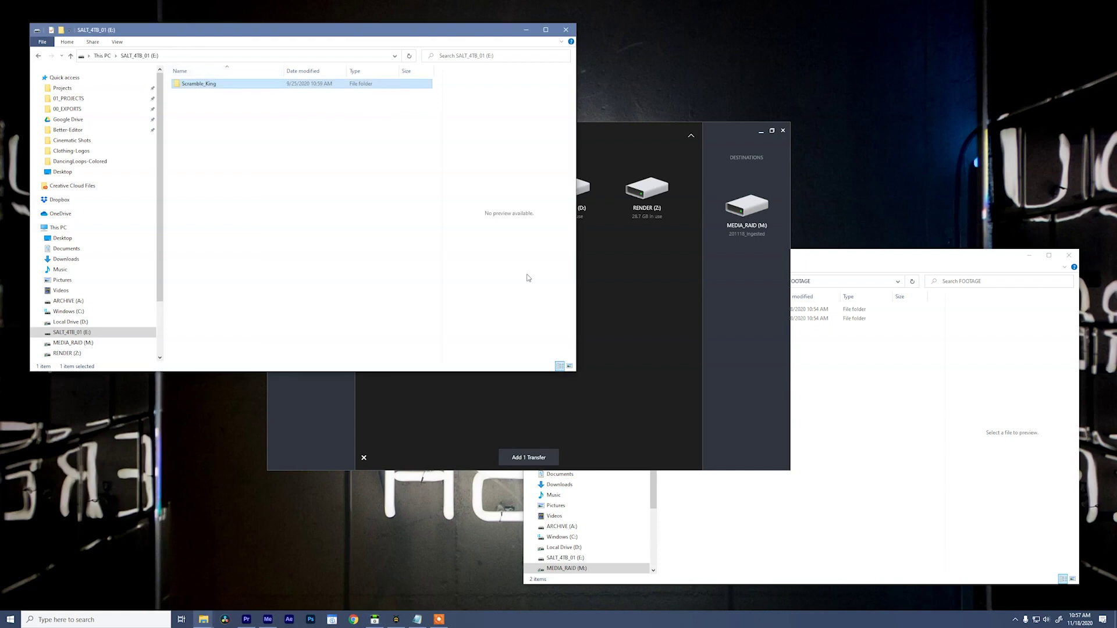
pyautogui.click(732, 282)
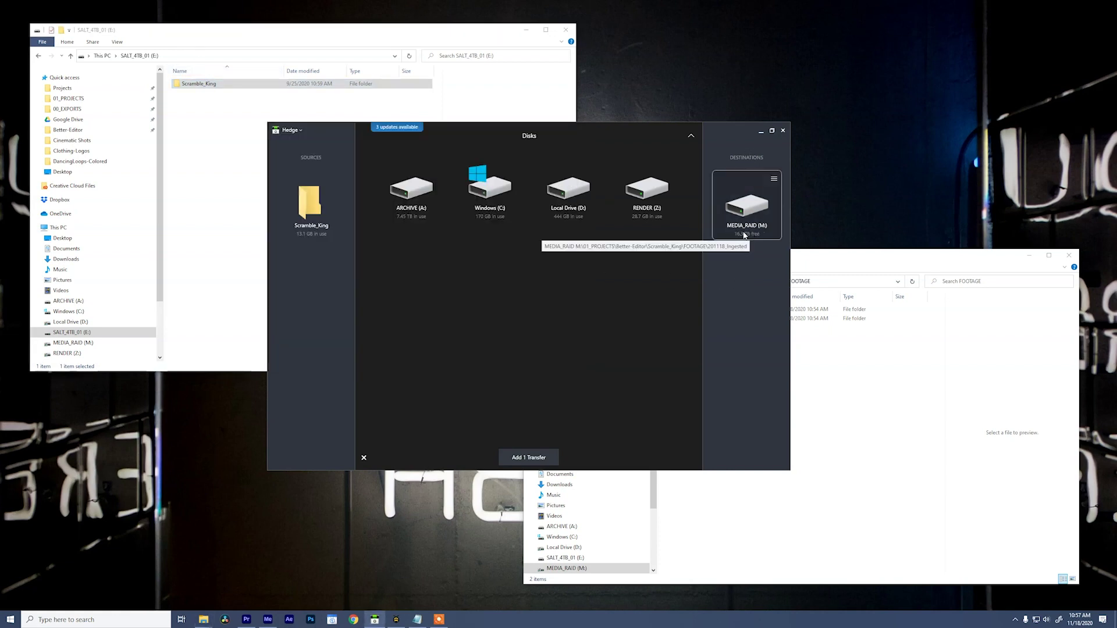
pyautogui.click(522, 460)
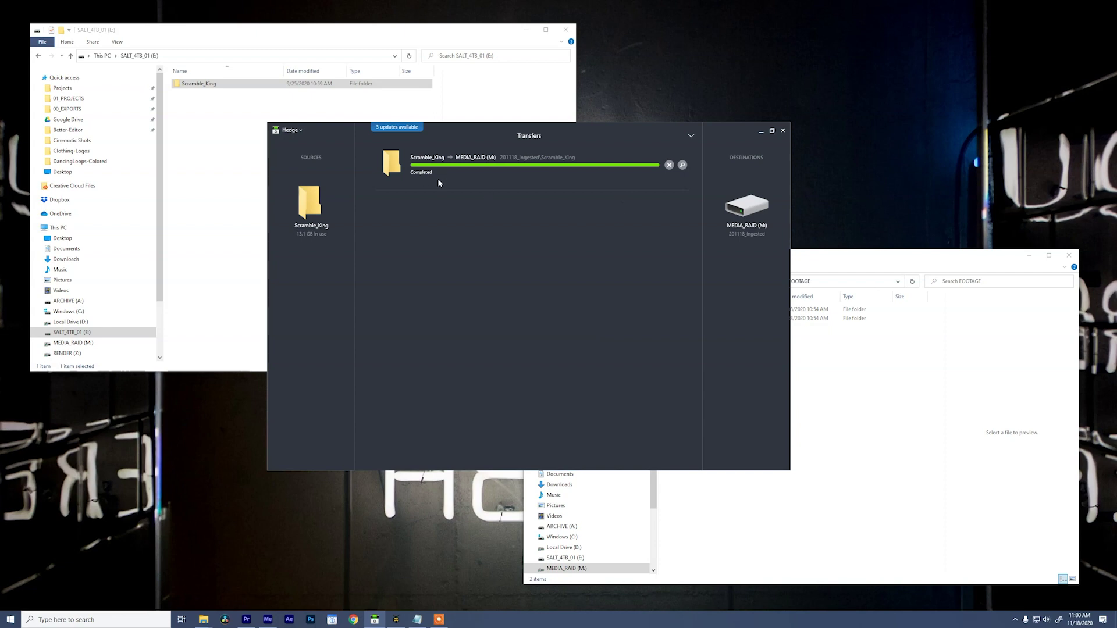
# - Reveal the copied footage and open the Transfer Logs folder in 201118_Ingested
pyautogui.click(683, 164)
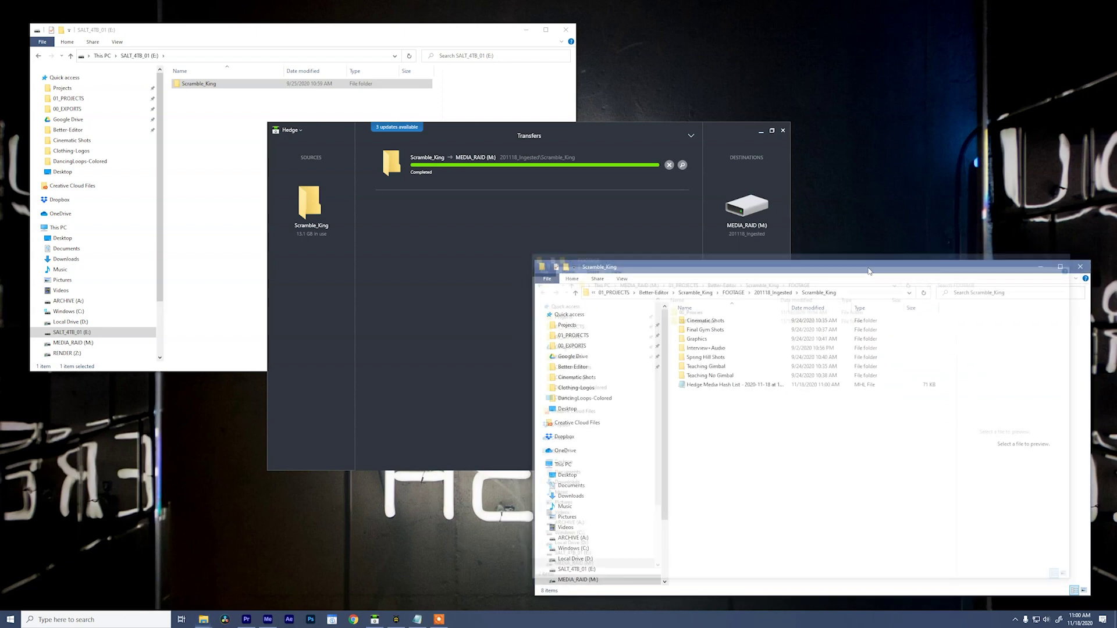
pyautogui.moveTo(813, 266); pyautogui.dragTo(822, 235)
pyautogui.click(751, 249)
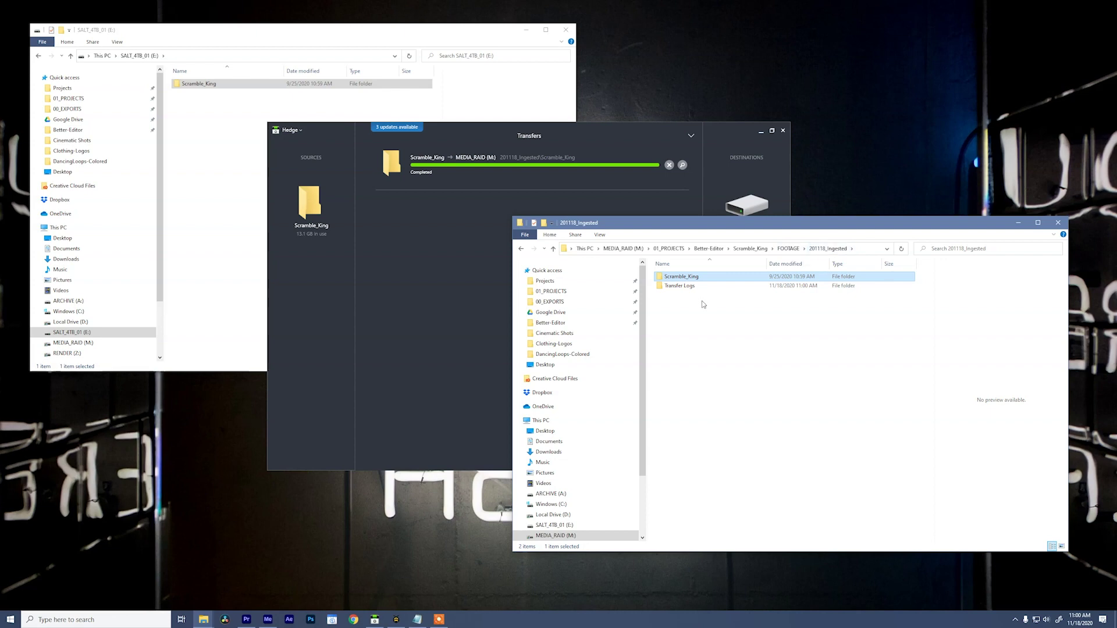
pyautogui.moveTo(710, 282)
pyautogui.doubleClick(688, 286)
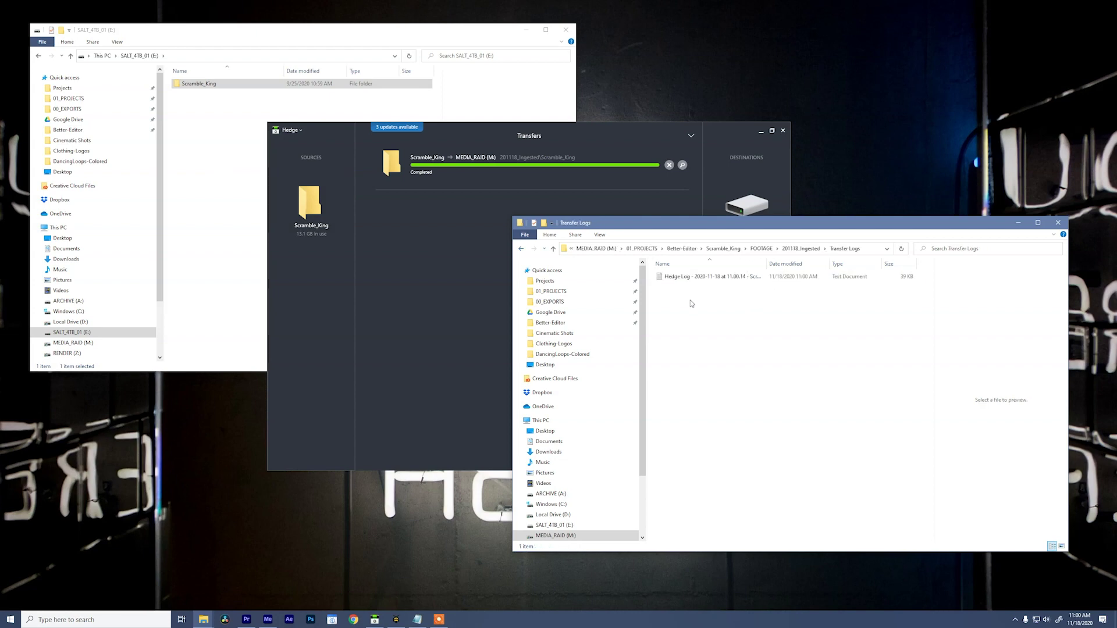
# - Read the Hedge log reporting Success, then return to 201118_Ingested and select Scramble_King
pyautogui.moveTo(766, 263); pyautogui.dragTo(815, 263)
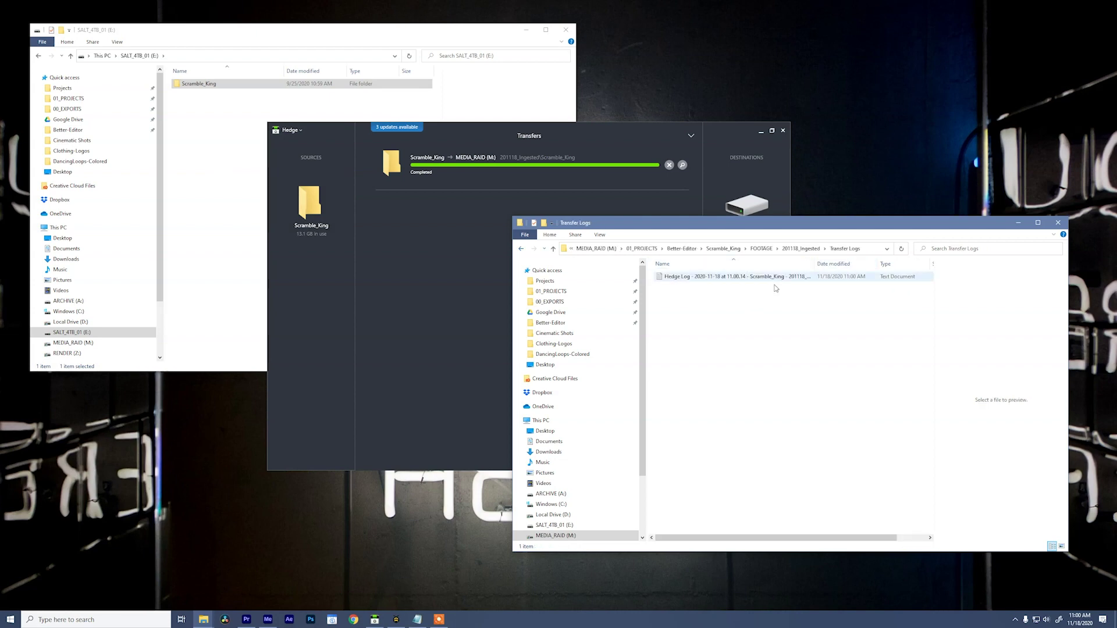
pyautogui.click(752, 282)
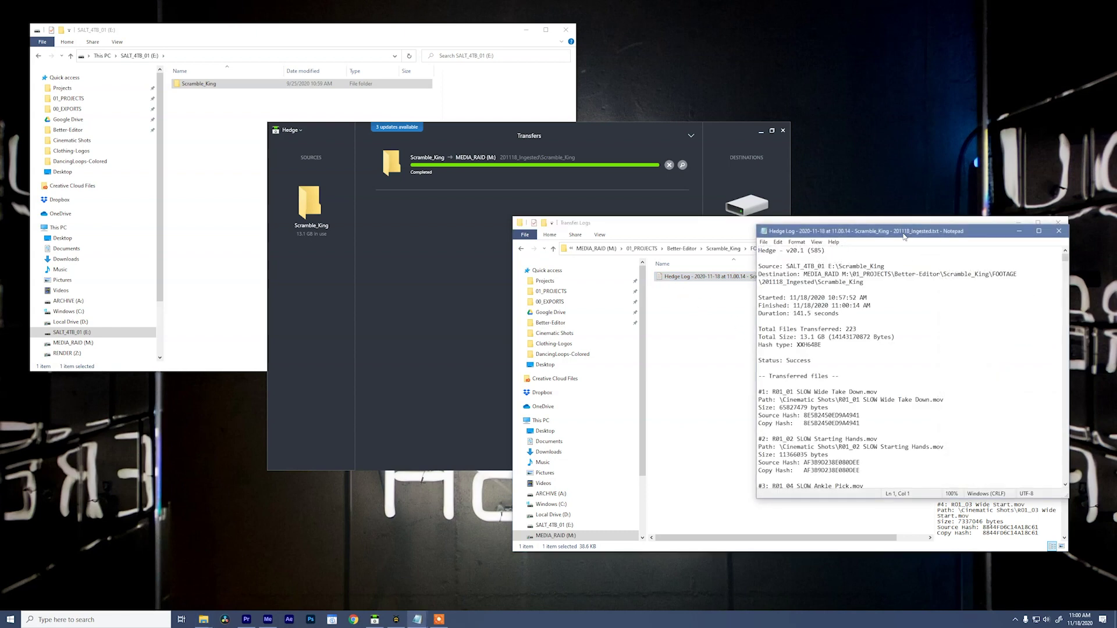
pyautogui.moveTo(904, 235); pyautogui.dragTo(586, 82)
pyautogui.moveTo(695, 345); pyautogui.dragTo(695, 516)
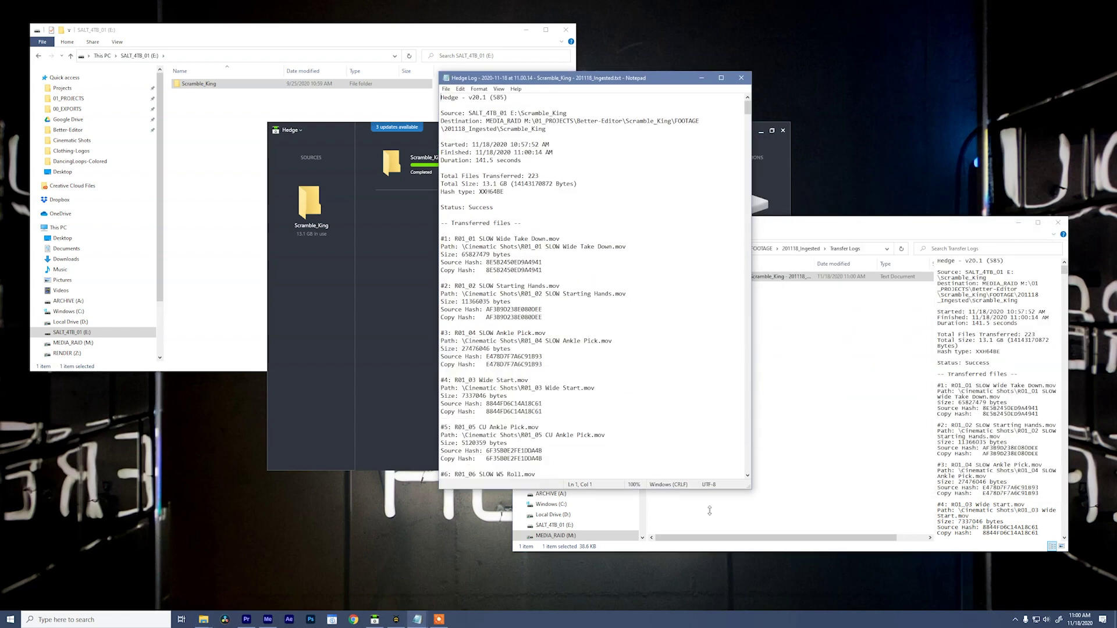
pyautogui.scroll(-20, 521, 270)
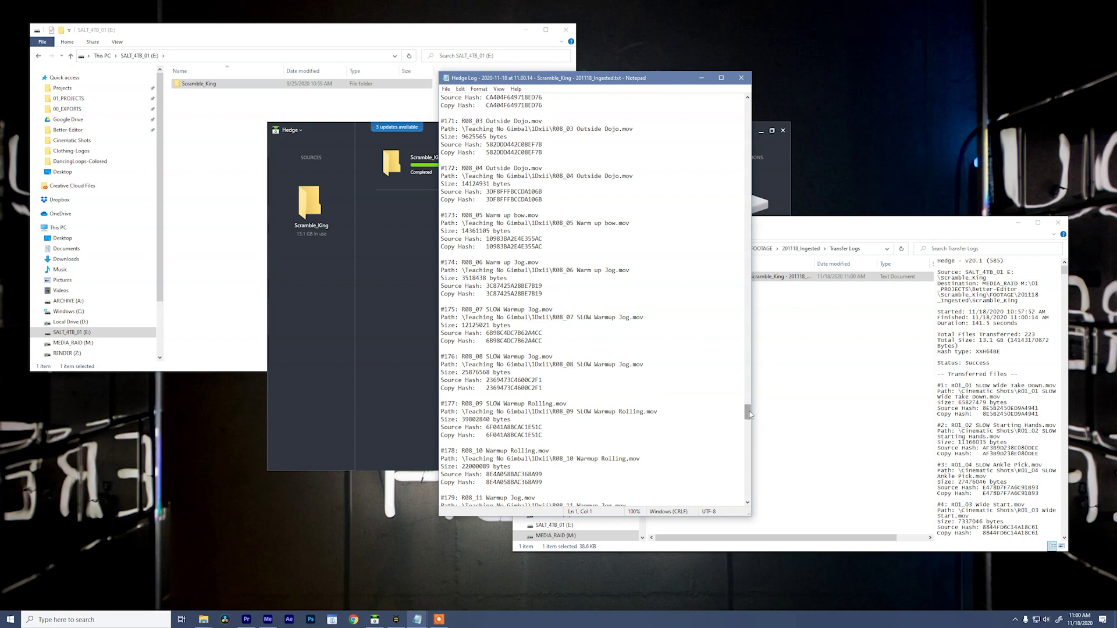
pyautogui.moveTo(748, 414); pyautogui.dragTo(749, 501)
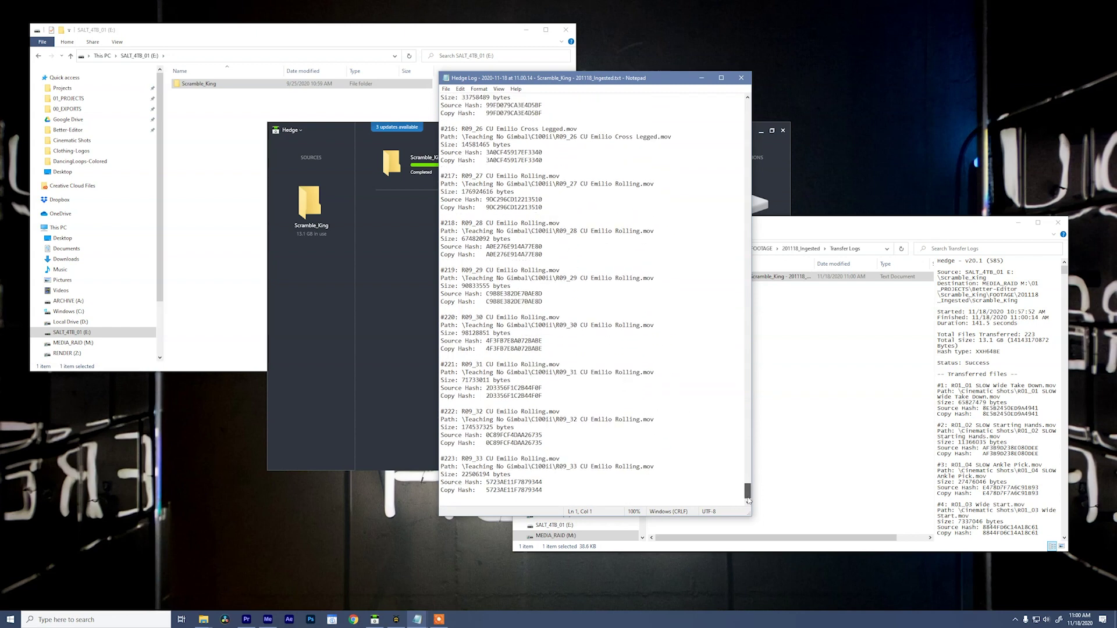
pyautogui.click(741, 77)
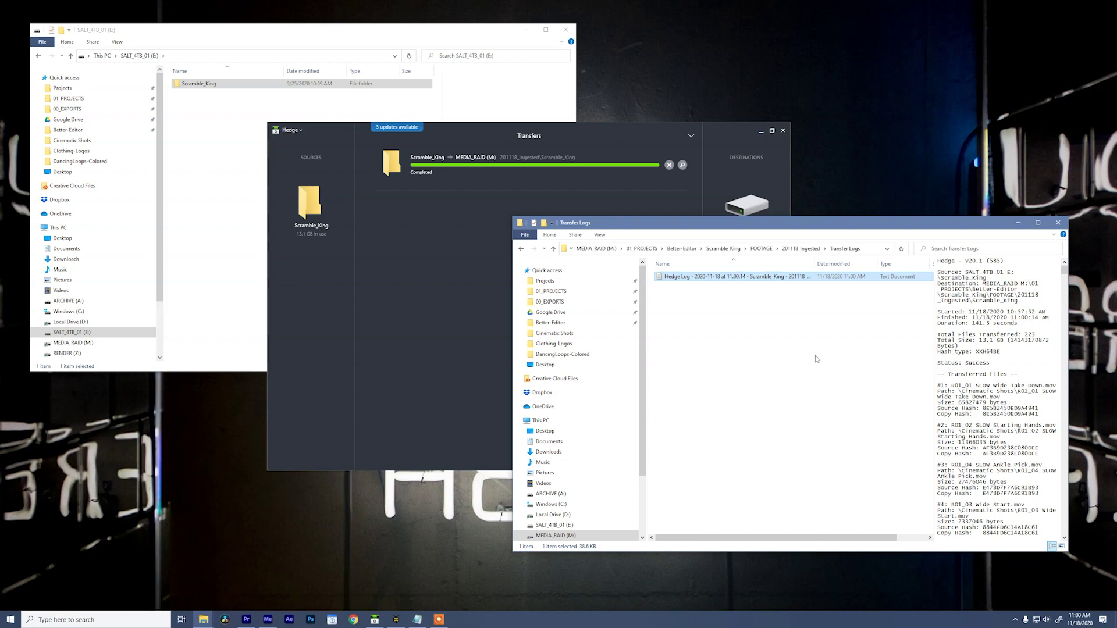
pyautogui.click(801, 249)
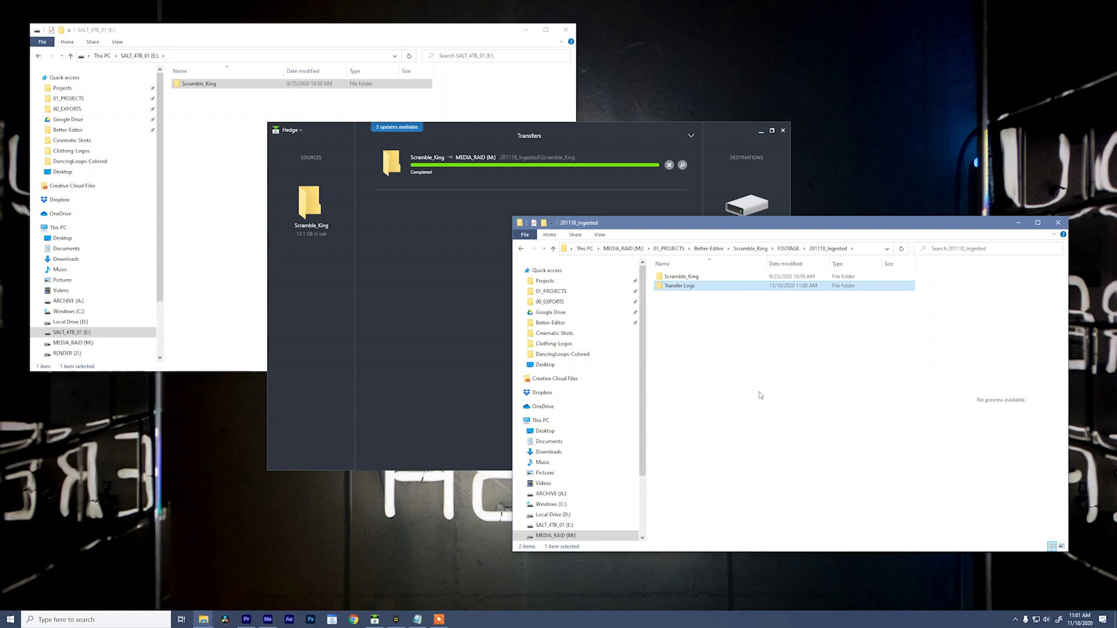
pyautogui.click(692, 279)
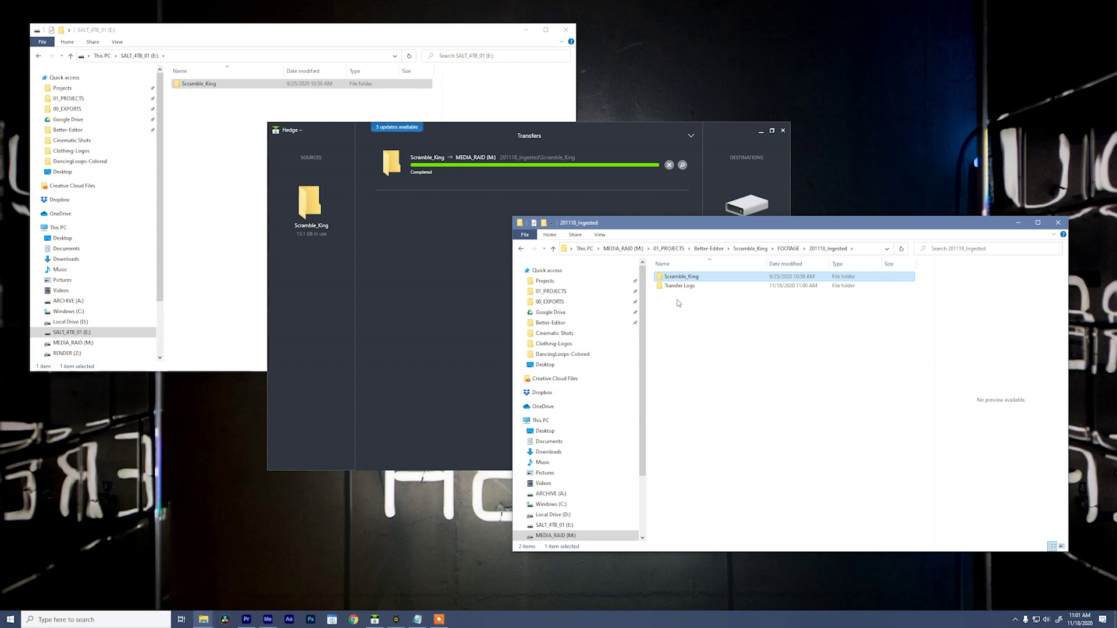
# - Delete both folders from 201118_Ingested and open the card's Scramble_King > Cinematic Shots
pyautogui.hotkey('ctrl', 'a')
pyautogui.press('Delete')
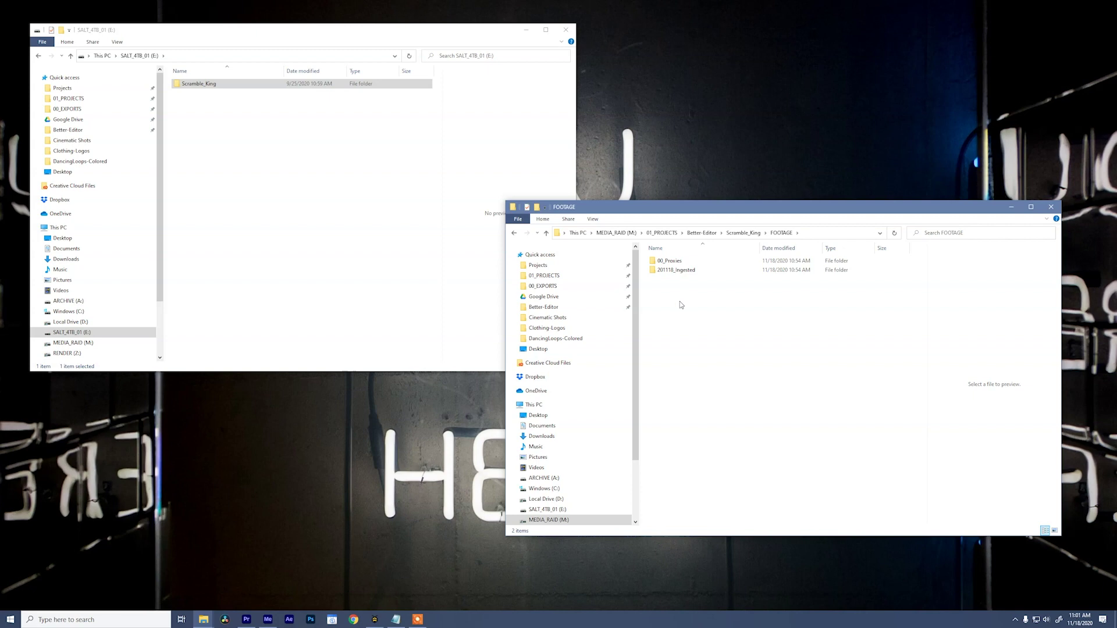
pyautogui.doubleClick(192, 84)
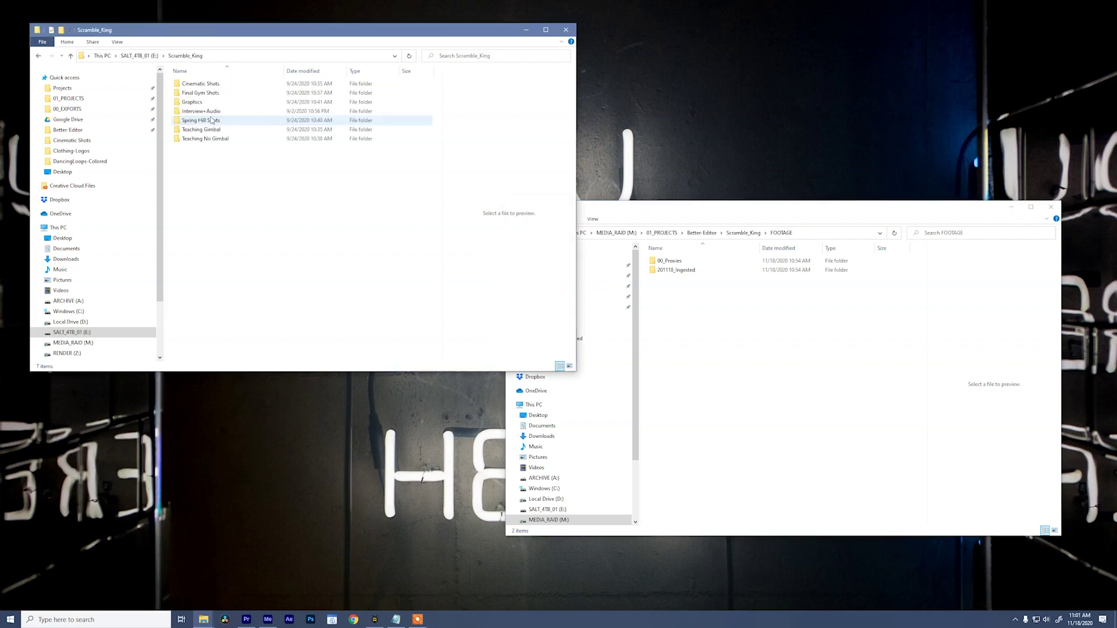
pyautogui.doubleClick(200, 84)
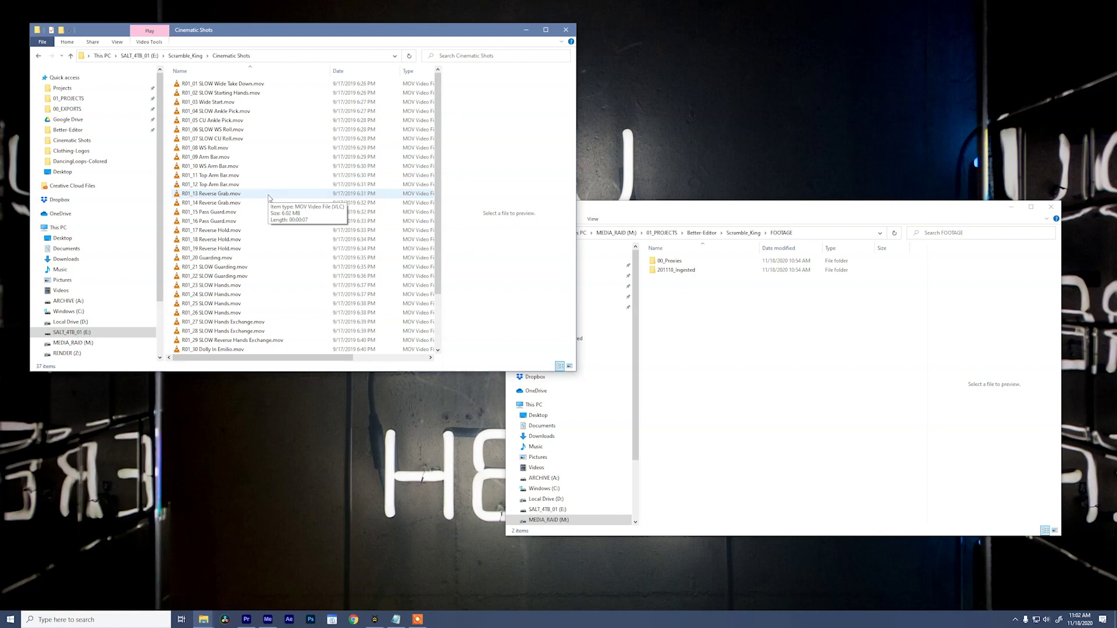
# - Open the emptied 201118_Ingested folder and return the card window to Scramble_King
pyautogui.click(702, 285)
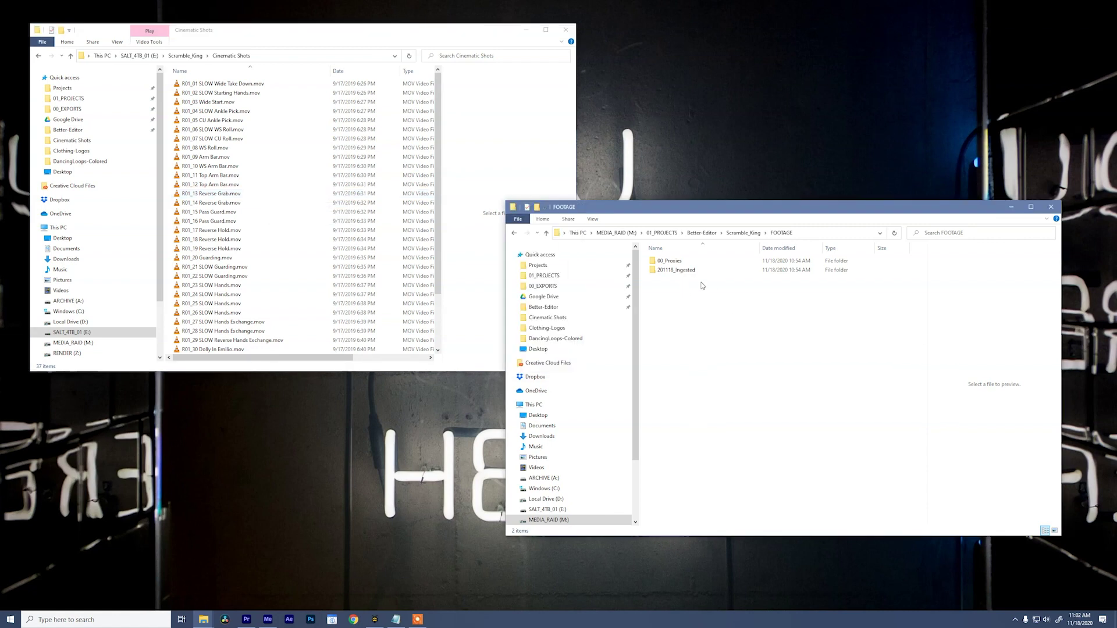
pyautogui.doubleClick(674, 271)
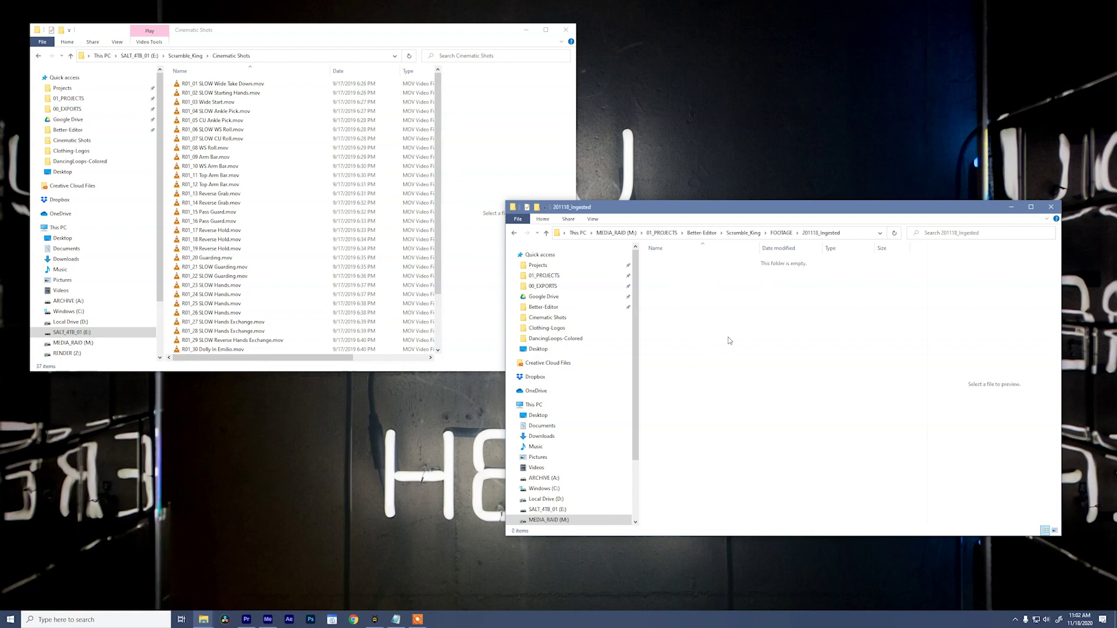
pyautogui.click(184, 55)
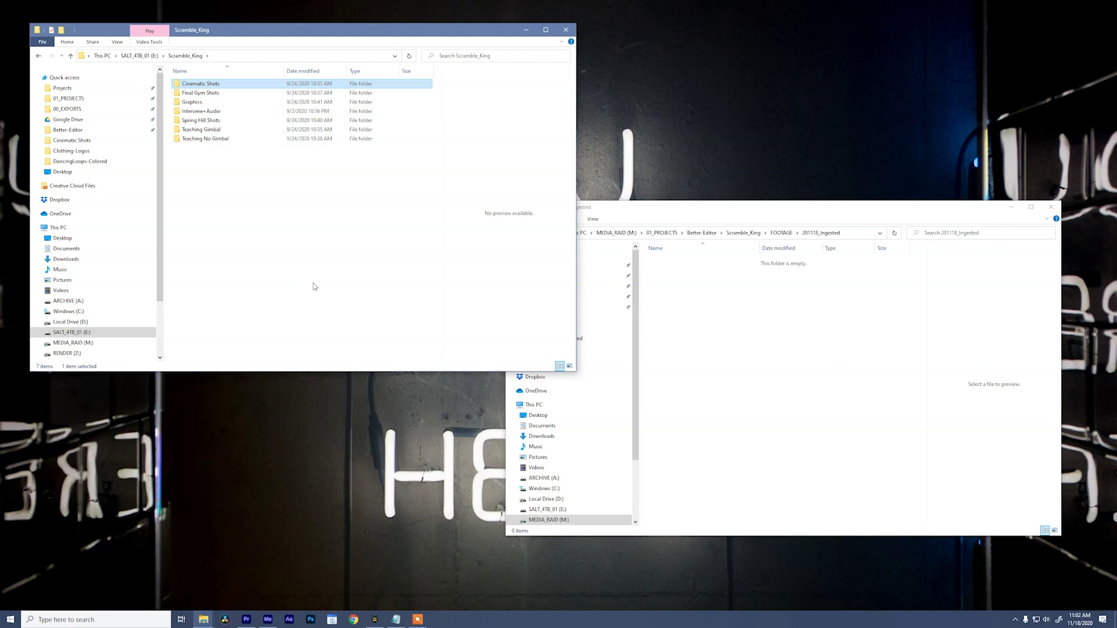
pyautogui.click(694, 215)
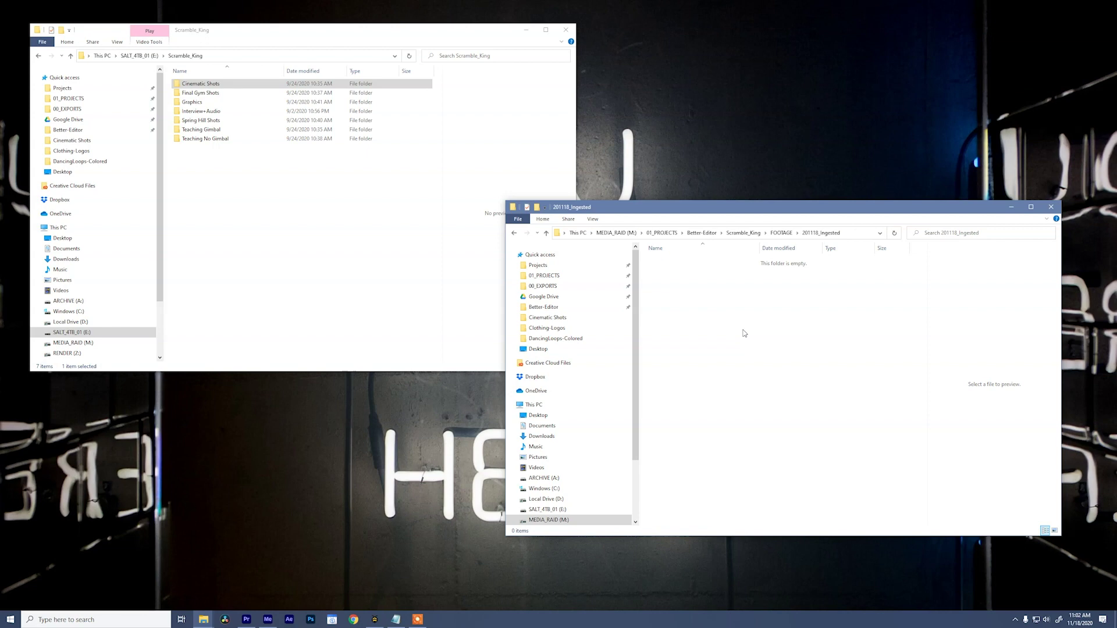
# - Preview clips R02_11 and R02_15 Emilio Demo in Final Gym Shots, then reselect Cinematic Shots
pyautogui.doubleClick(200, 93)
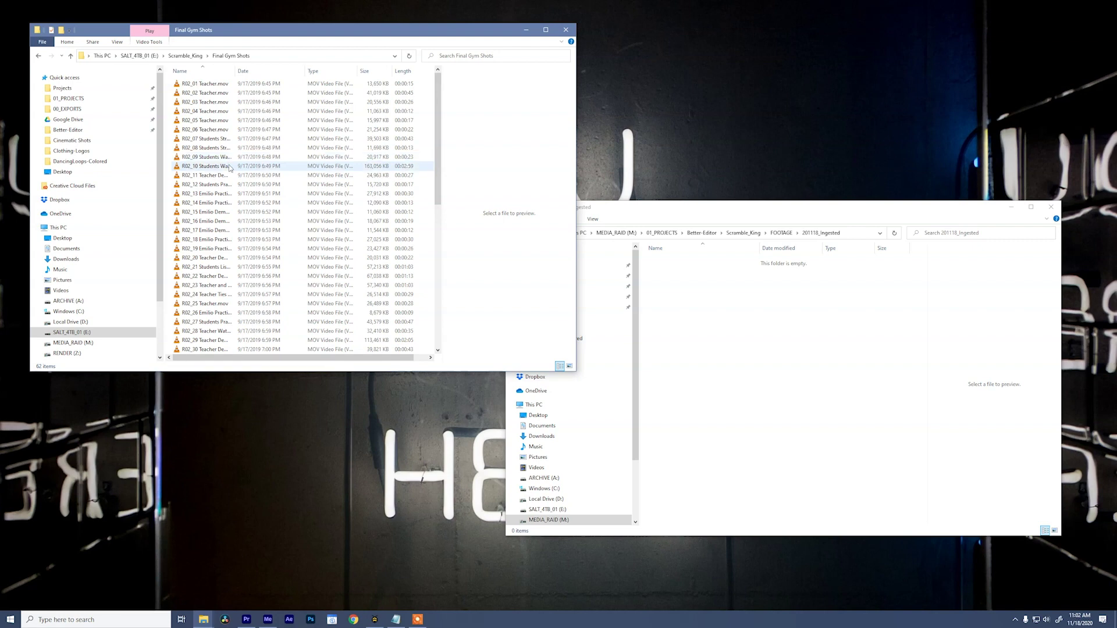
pyautogui.click(214, 175)
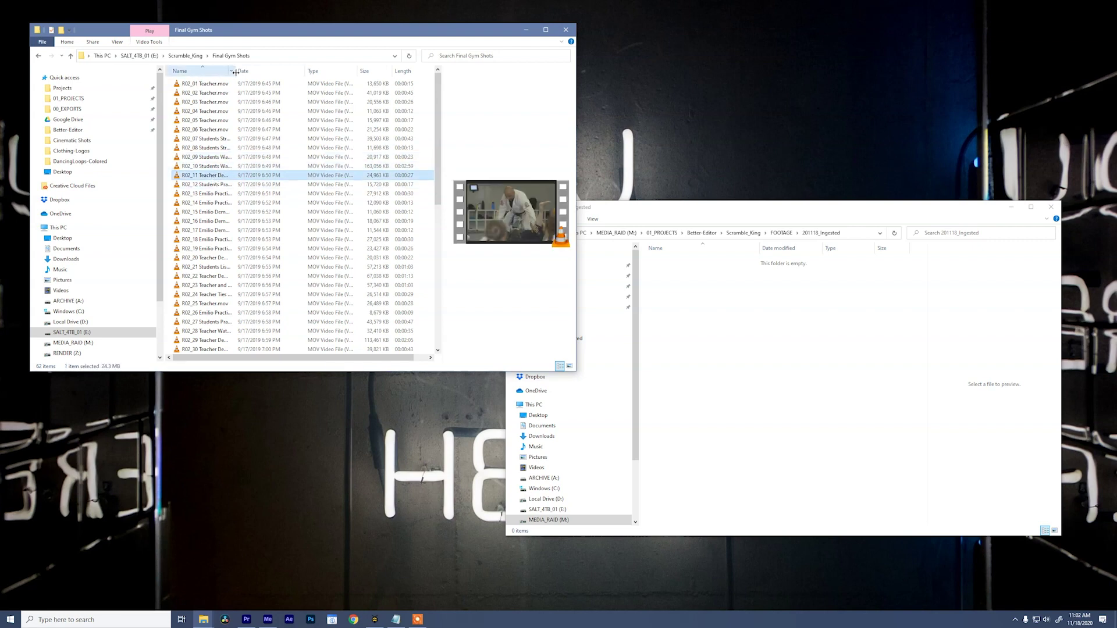
pyautogui.moveTo(235, 71); pyautogui.dragTo(336, 73)
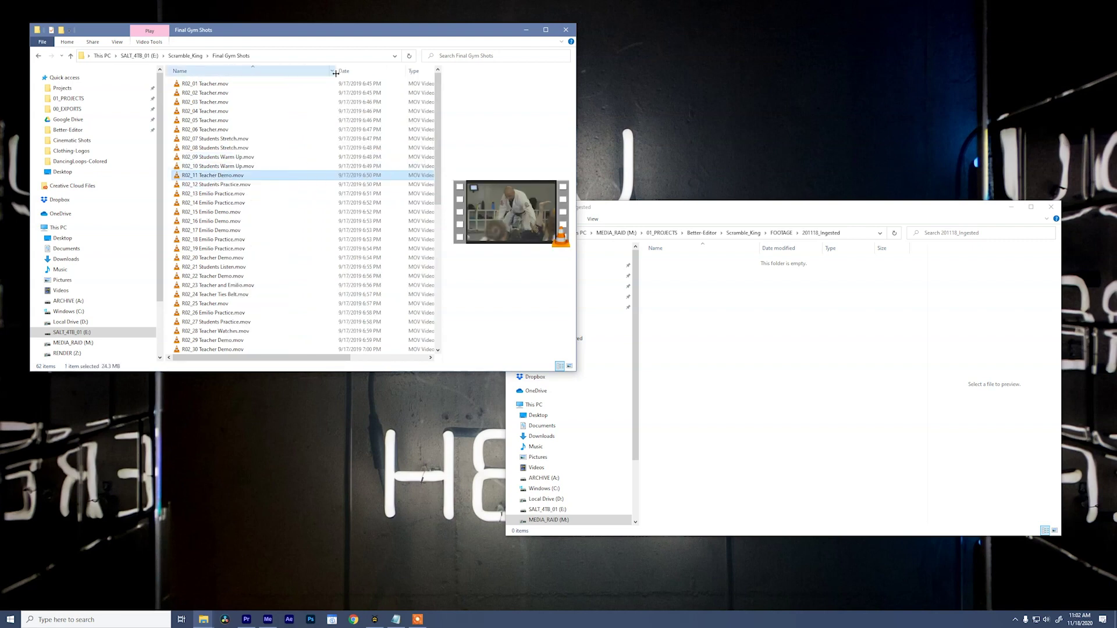
pyautogui.click(245, 213)
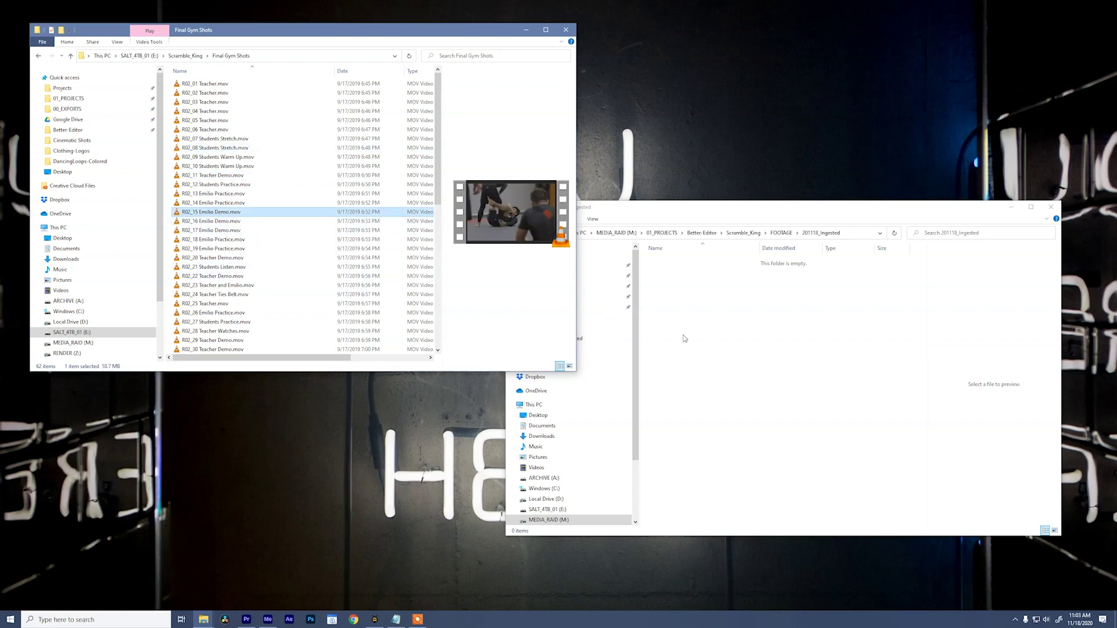
pyautogui.click(709, 330)
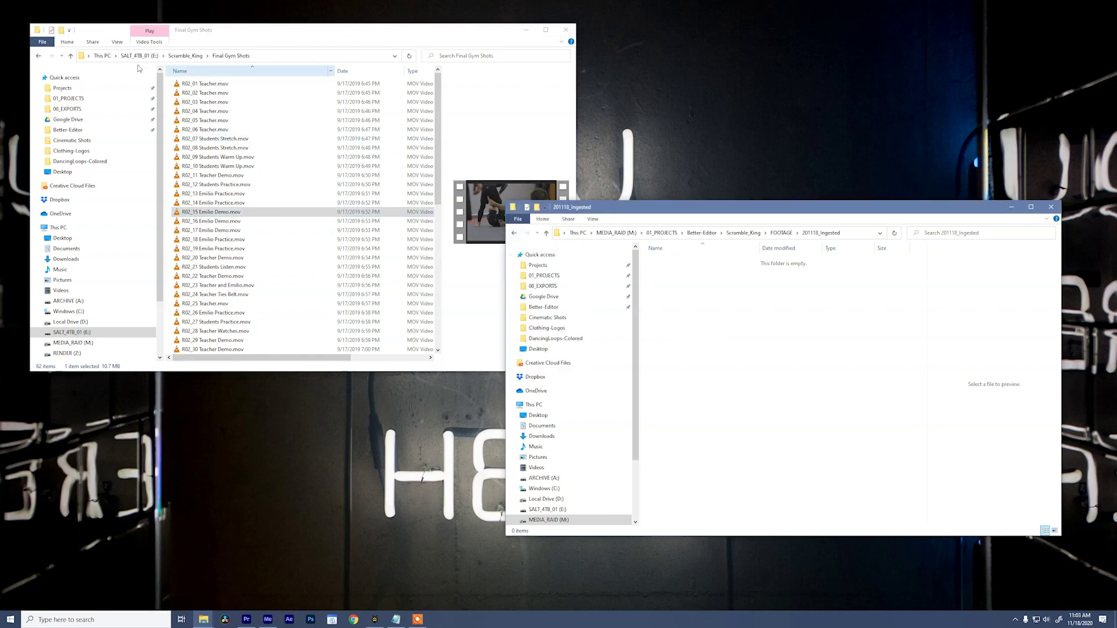
pyautogui.click(39, 55)
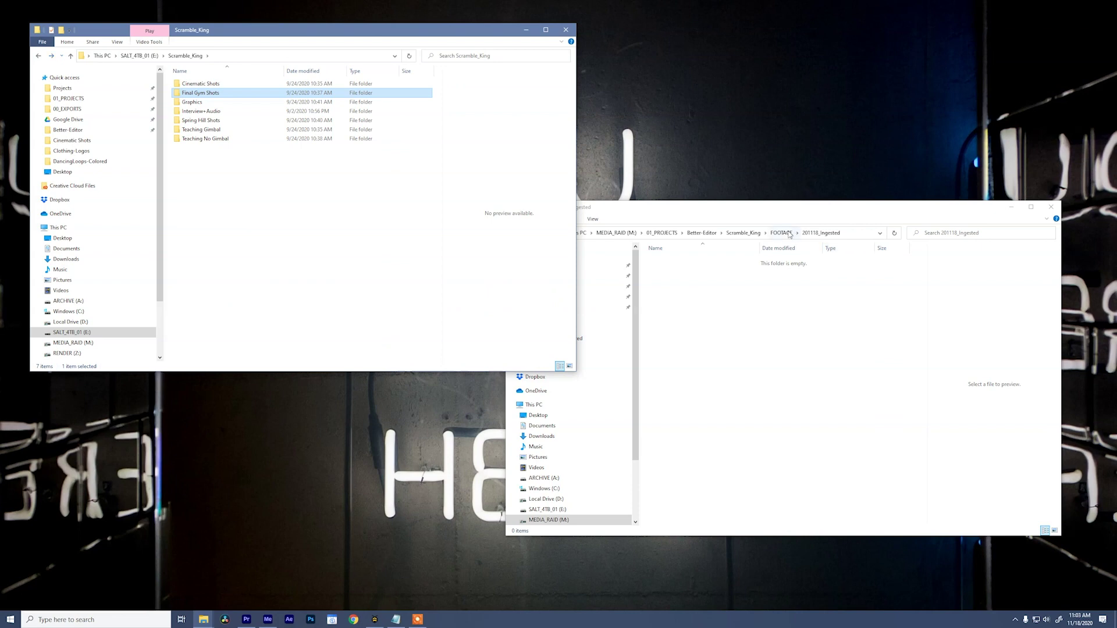
pyautogui.click(204, 83)
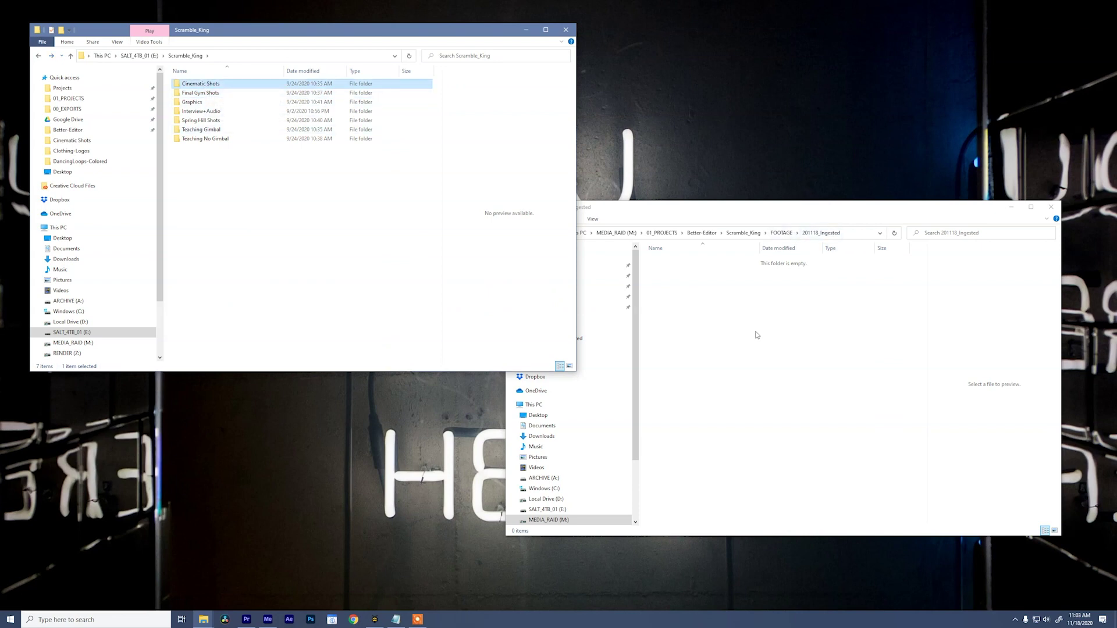
# - Create a trial folder named Cinematic Shots inside 201118_Ingested
pyautogui.click(703, 335)
pyautogui.hotkey('ctrl', 'shift', 'n')
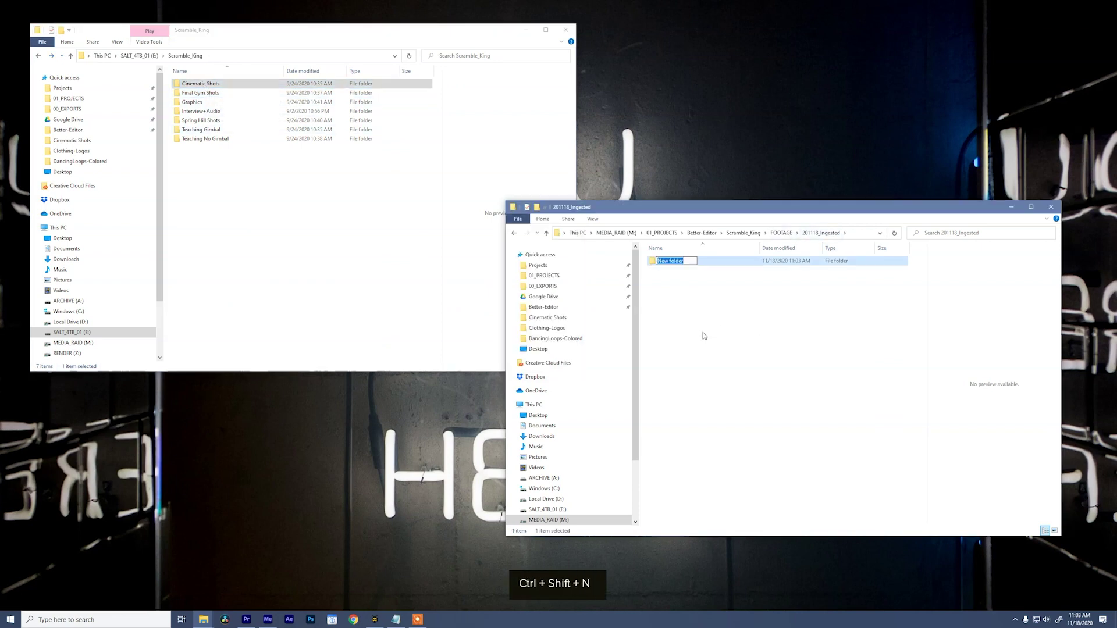
pyautogui.write('Cineme')
pyautogui.press('BackSpace')
pyautogui.write('a')
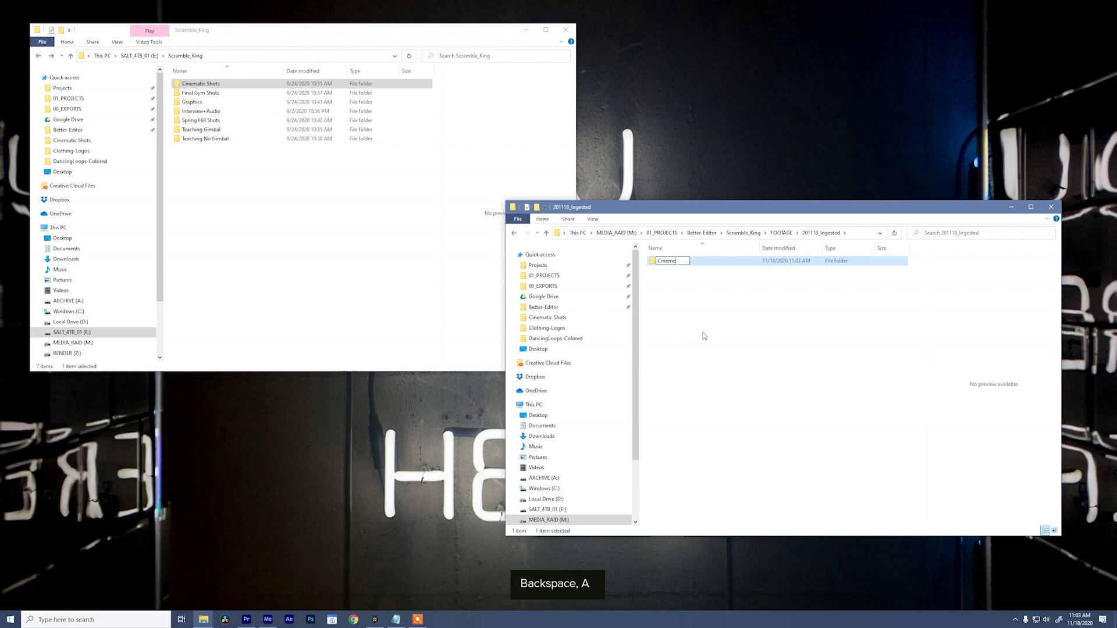
pyautogui.write('tic SHots')
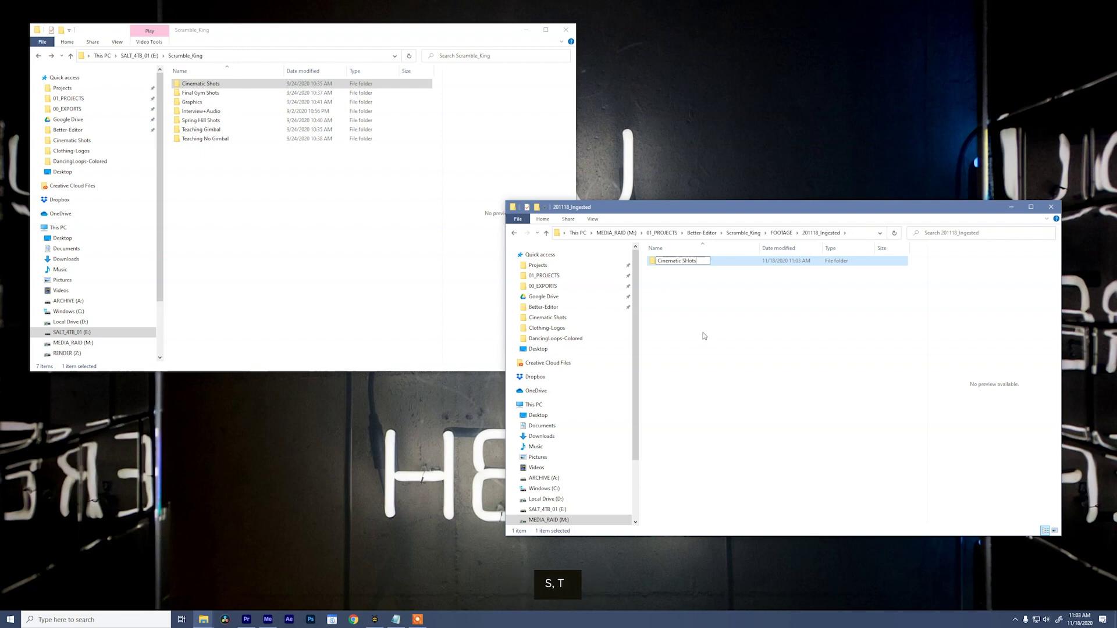
pyautogui.hotkey('shift', 'Left')
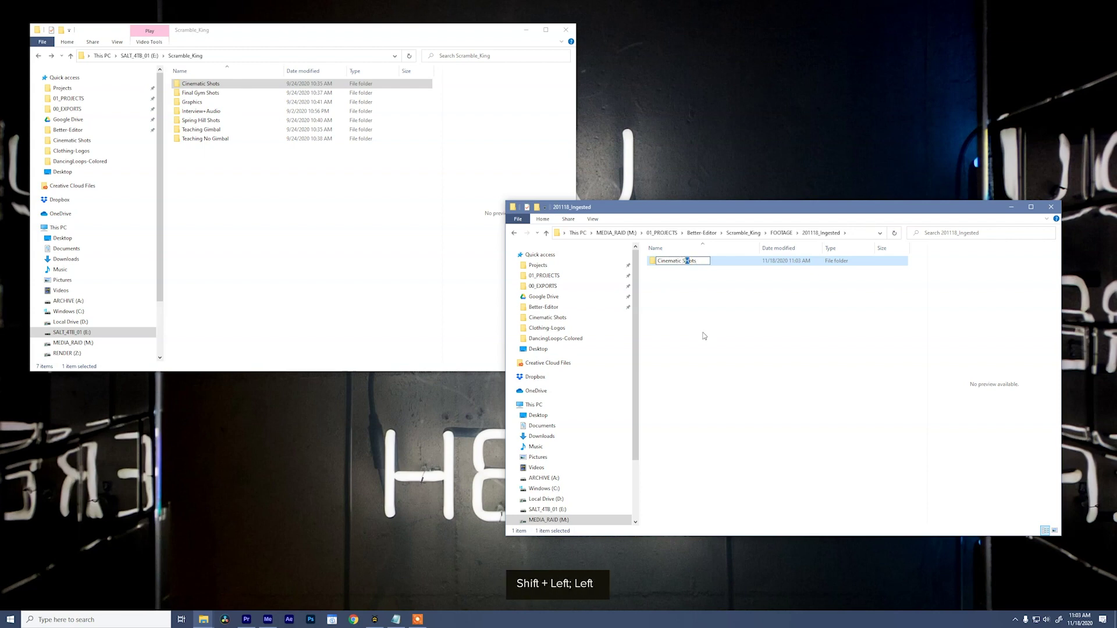
pyautogui.write('h')
pyautogui.press('Return')
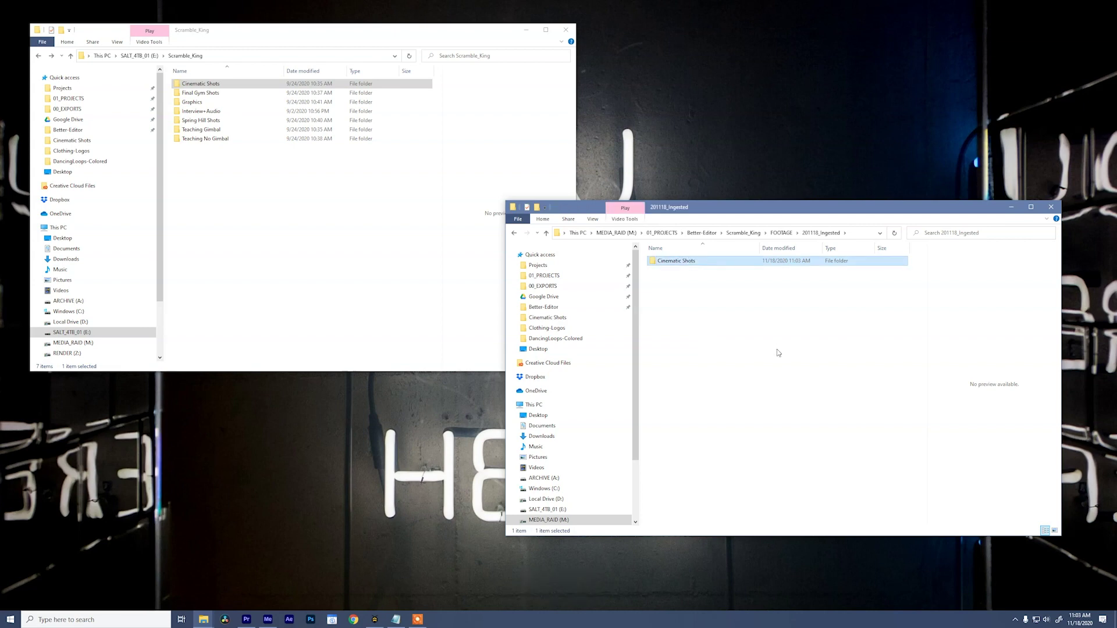
# - Open the card's Teaching Gimbal folder (1D, C100) and delete the trial Cinematic Shots folder
pyautogui.click(674, 282)
pyautogui.doubleClick(201, 92)
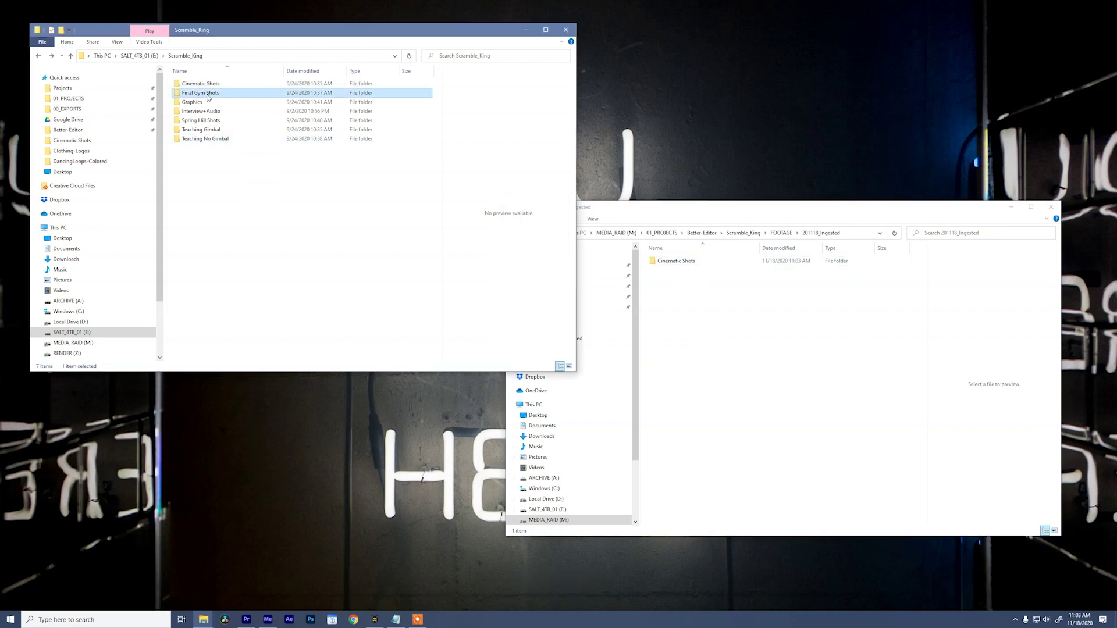
pyautogui.hotkey('alt', 'Left')
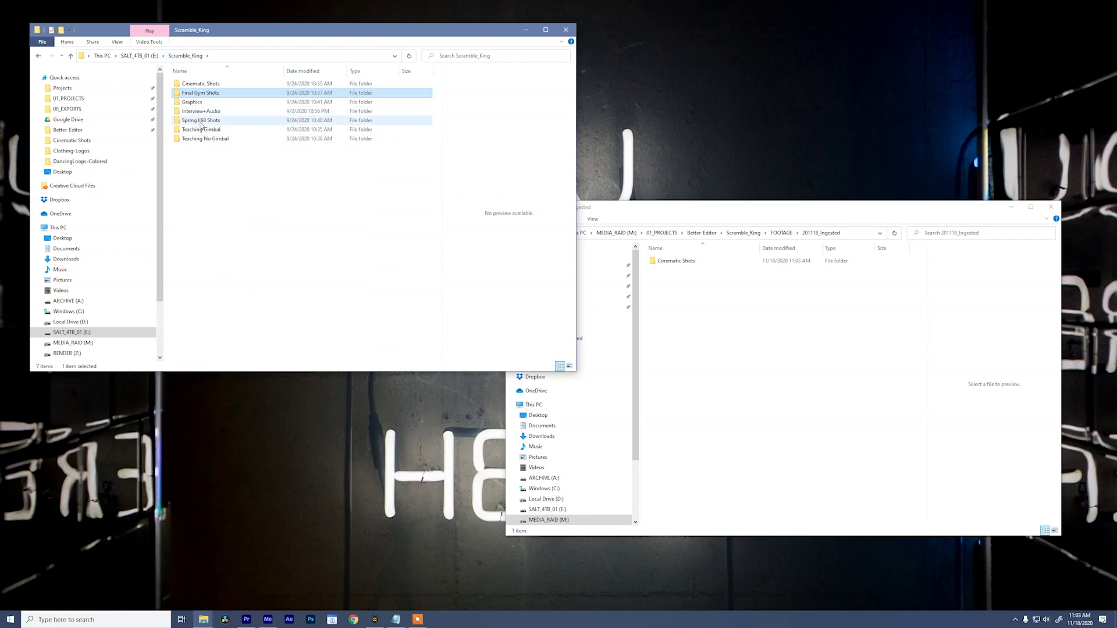
pyautogui.click(220, 131)
pyautogui.doubleClick(221, 132)
pyautogui.click(709, 339)
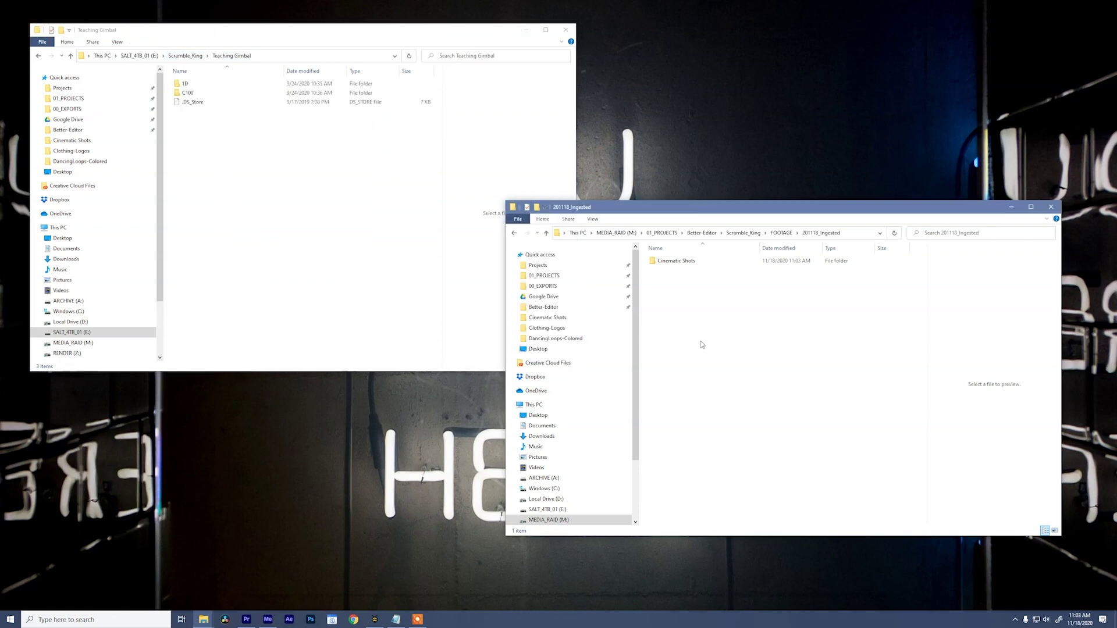
pyautogui.click(679, 261)
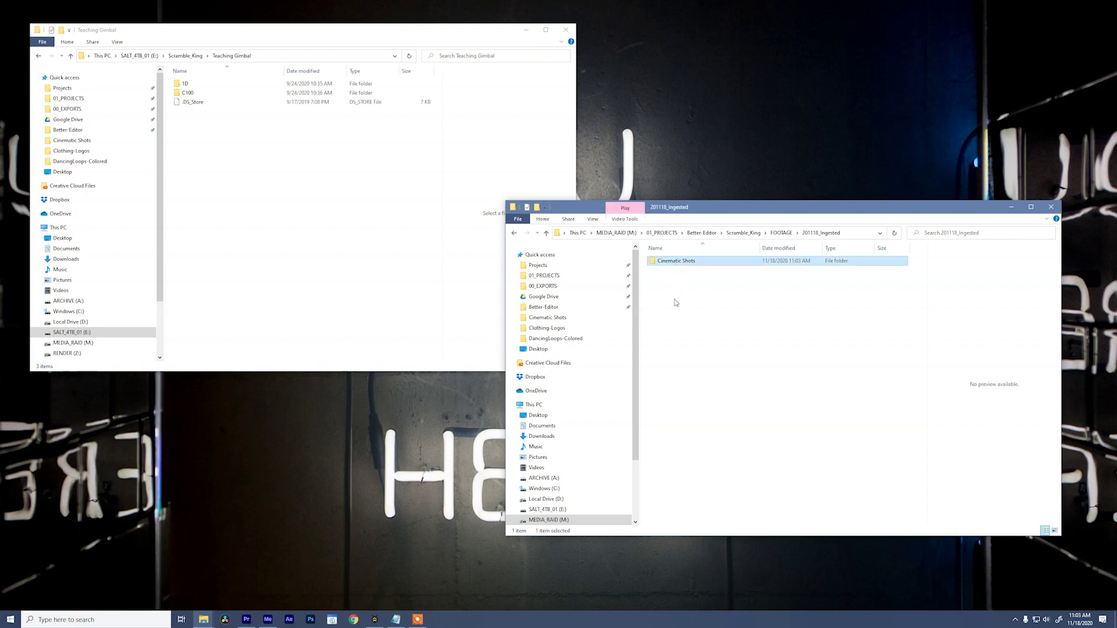
pyautogui.press('Delete')
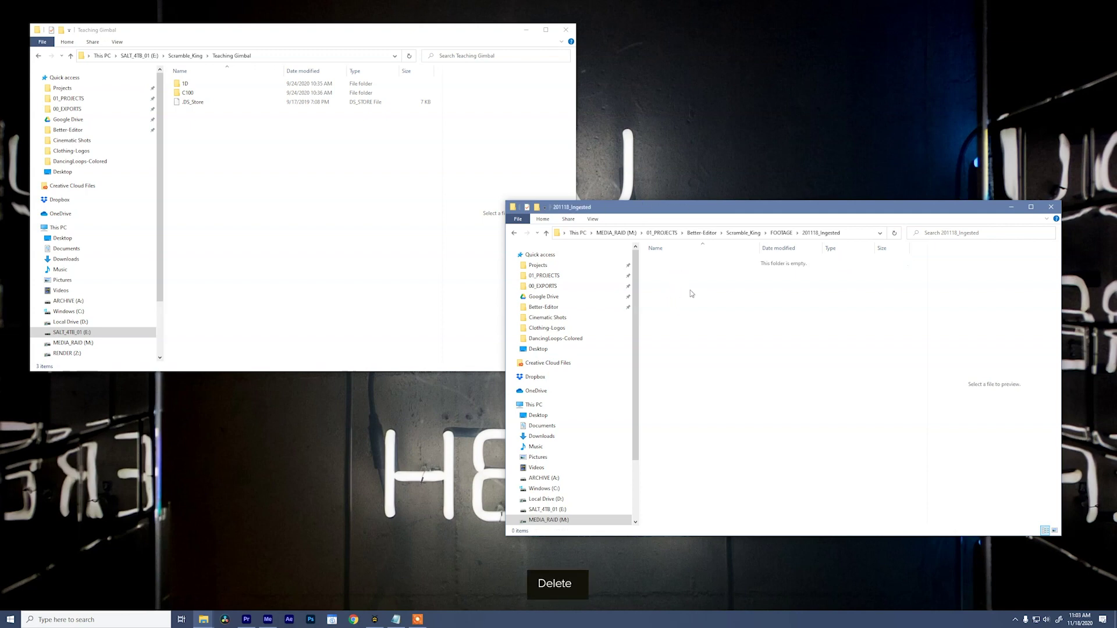
# - In Duplicate Directory, set E:\Scramble_King as the source folder
pyautogui.click(375, 620)
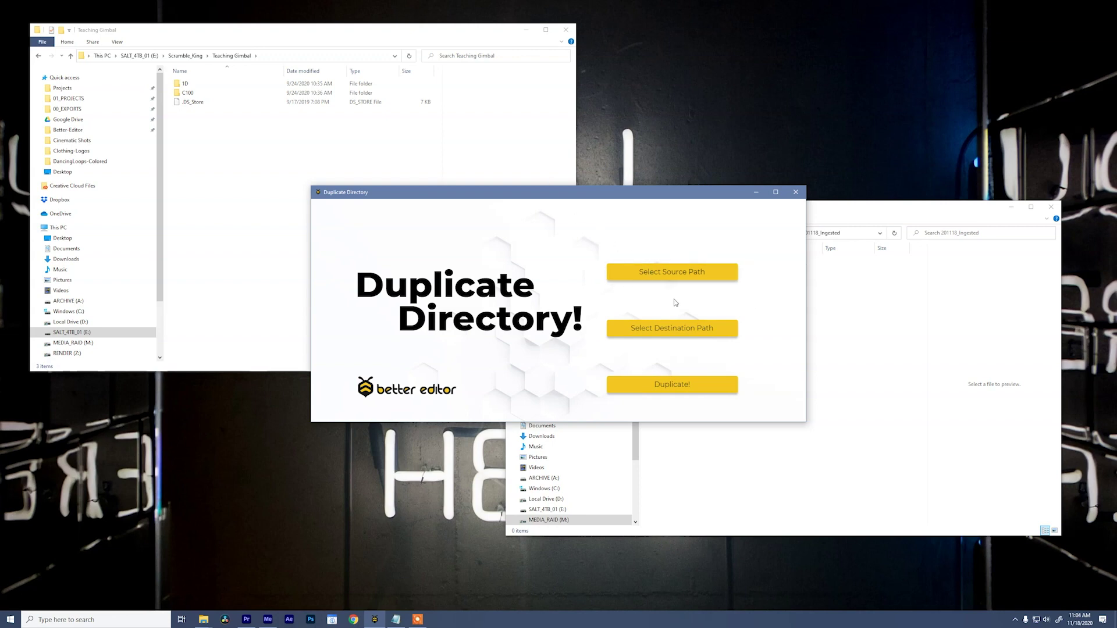
pyautogui.click(668, 277)
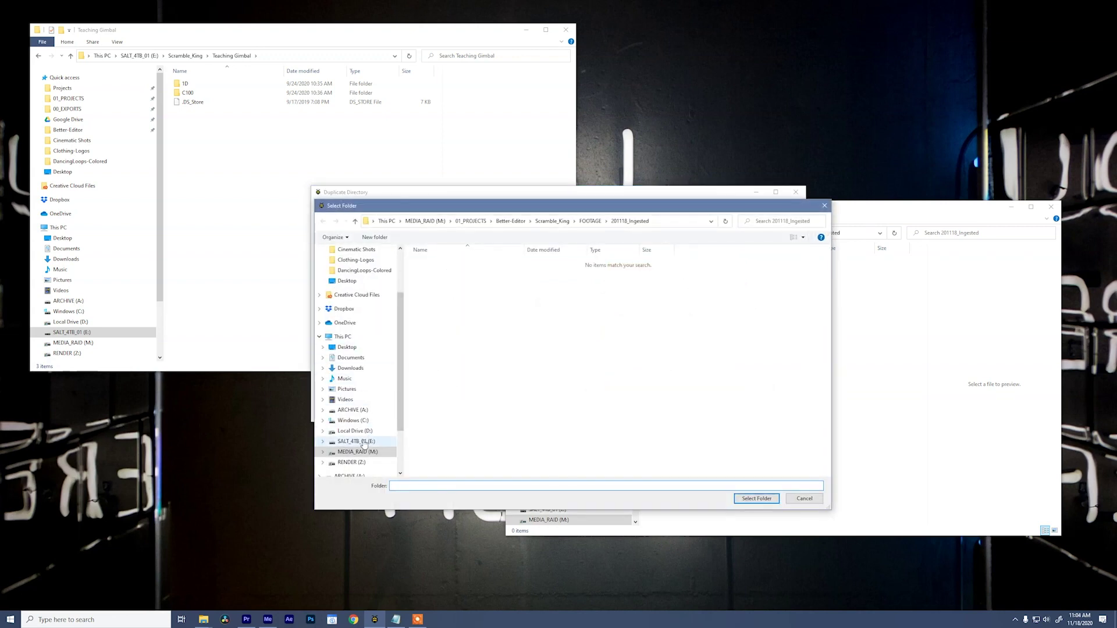
pyautogui.click(356, 441)
pyautogui.doubleClick(433, 263)
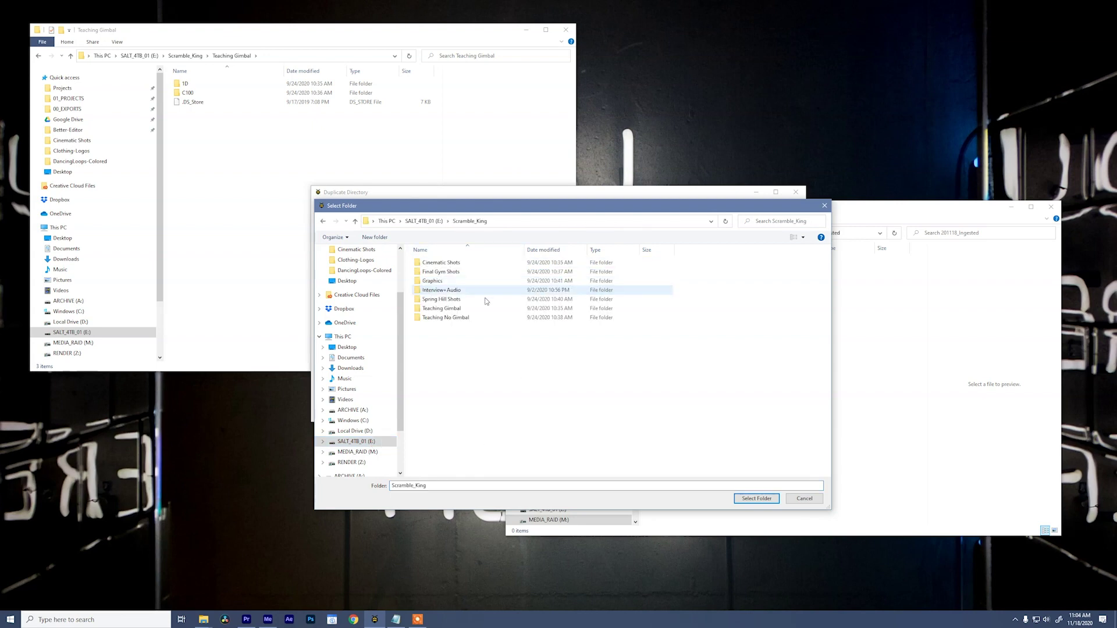
pyautogui.click(756, 499)
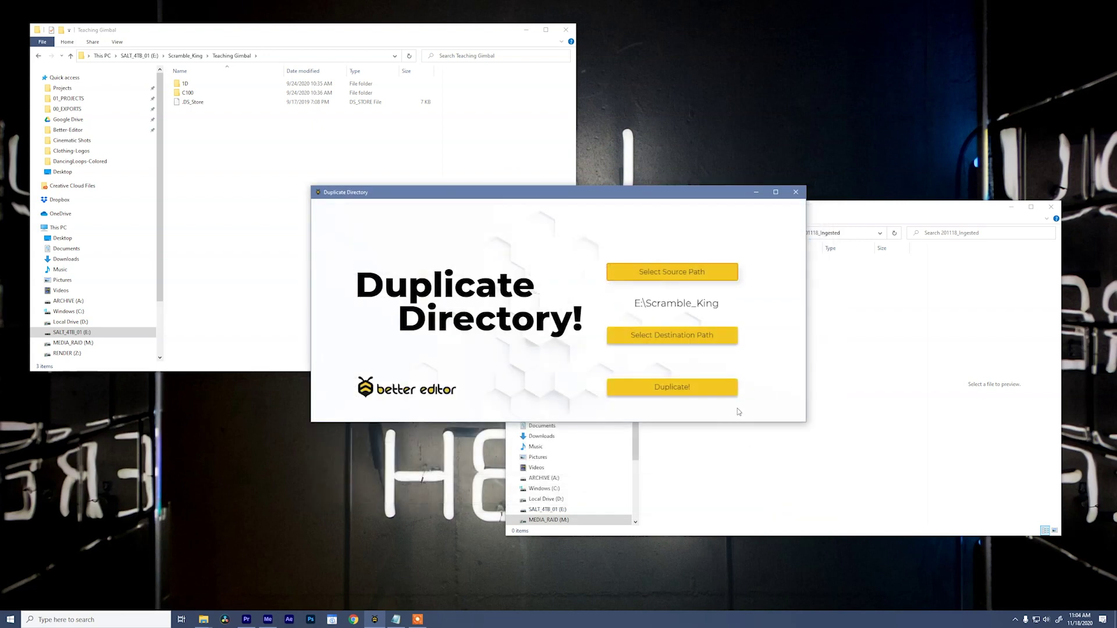
# - Set Better-Editor\Scramble_King\FOOTAGE\201118_Ingested as the destination, run Duplicate!, and close the tool
pyautogui.click(648, 348)
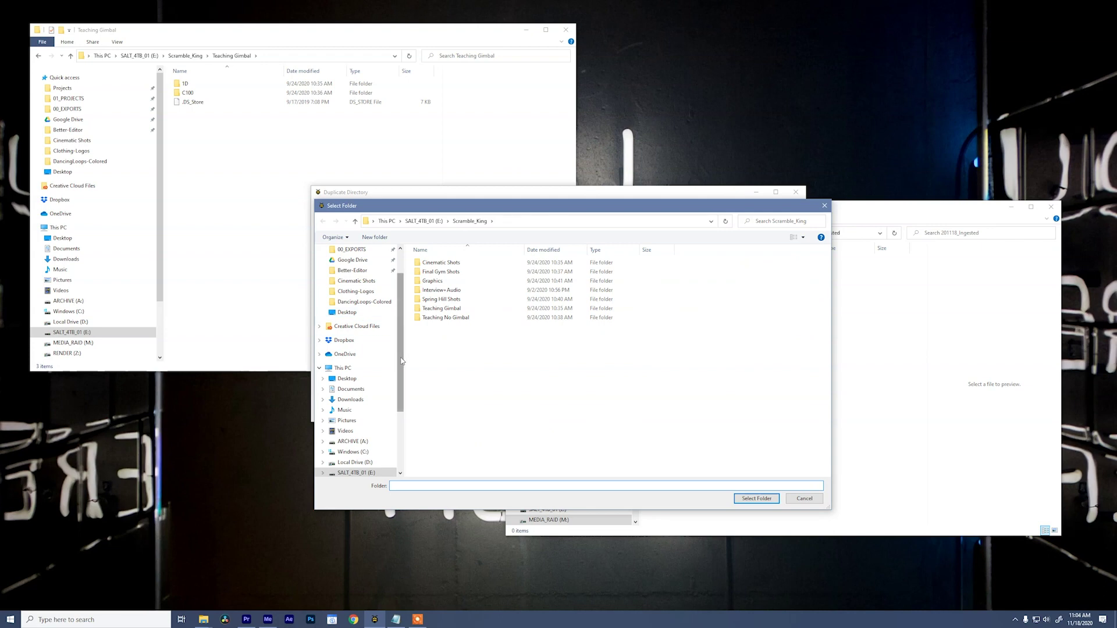
pyautogui.scroll(-1, 358, 308)
pyautogui.click(352, 281)
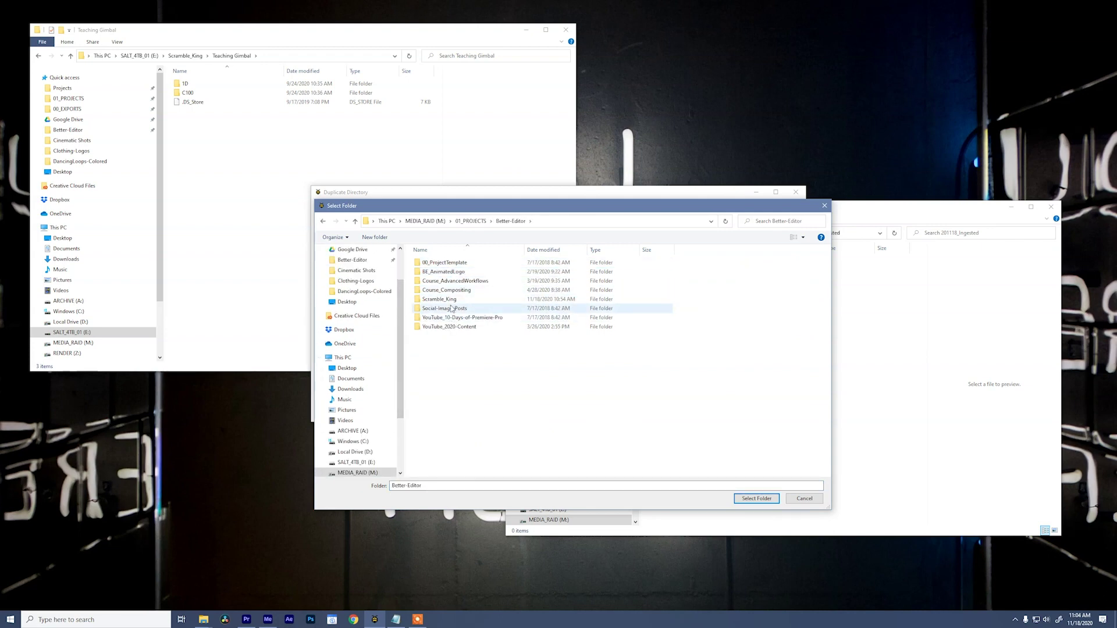
pyautogui.doubleClick(451, 299)
pyautogui.doubleClick(448, 290)
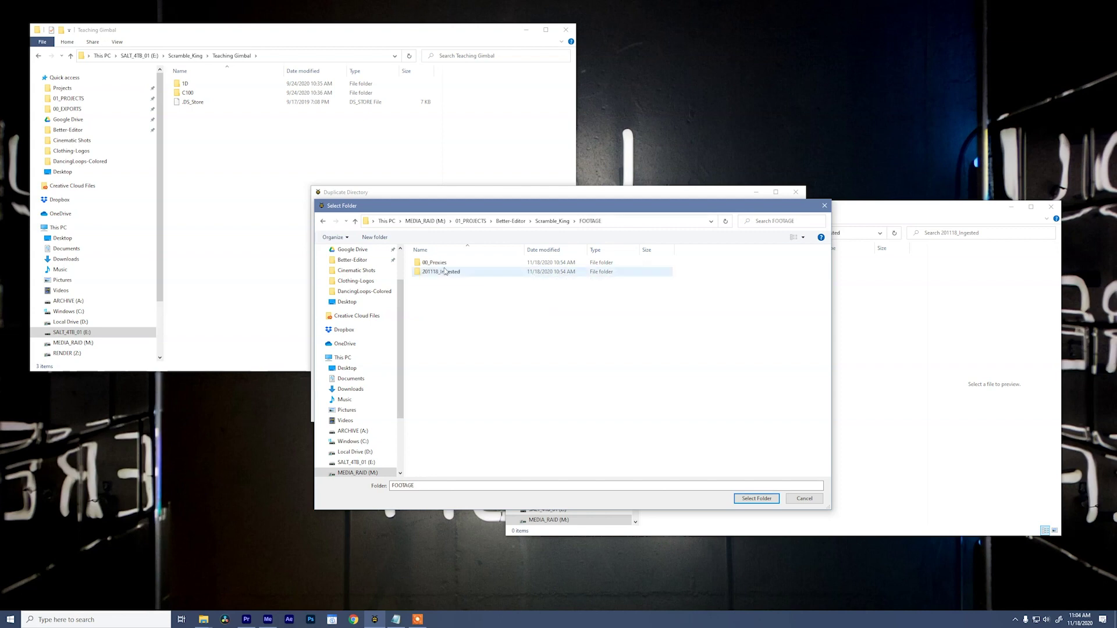
pyautogui.doubleClick(448, 272)
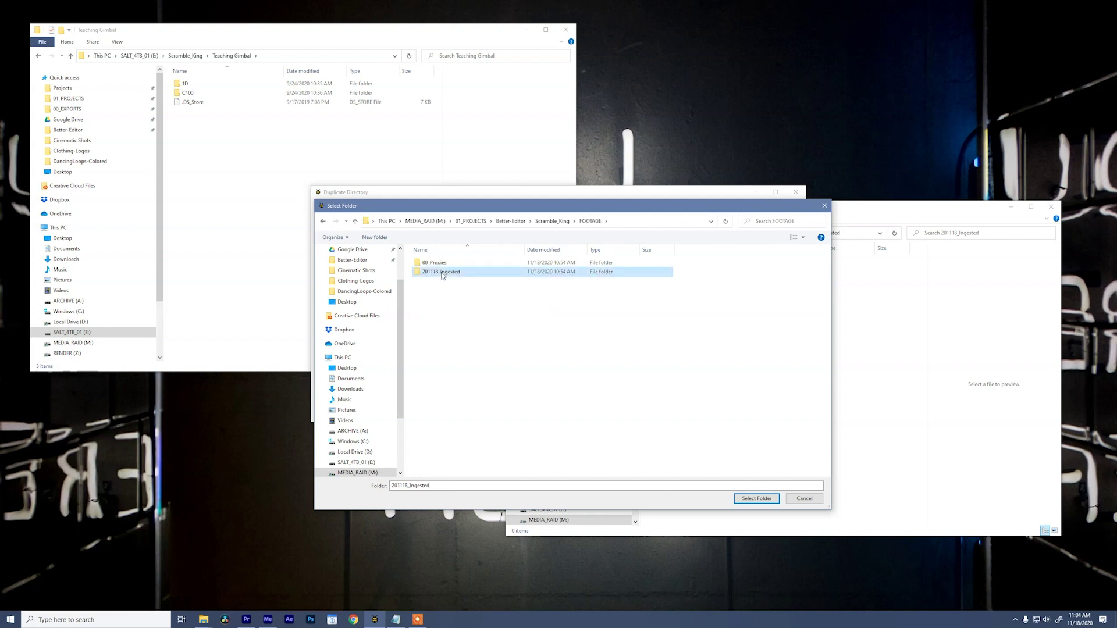
pyautogui.click(750, 499)
pyautogui.click(656, 406)
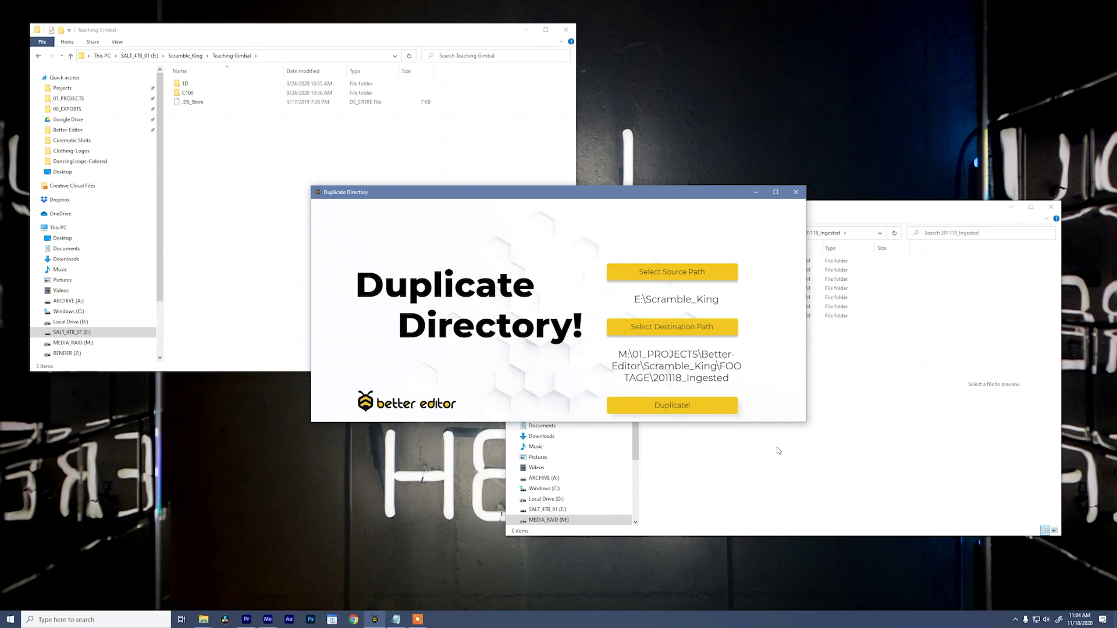
pyautogui.click(796, 192)
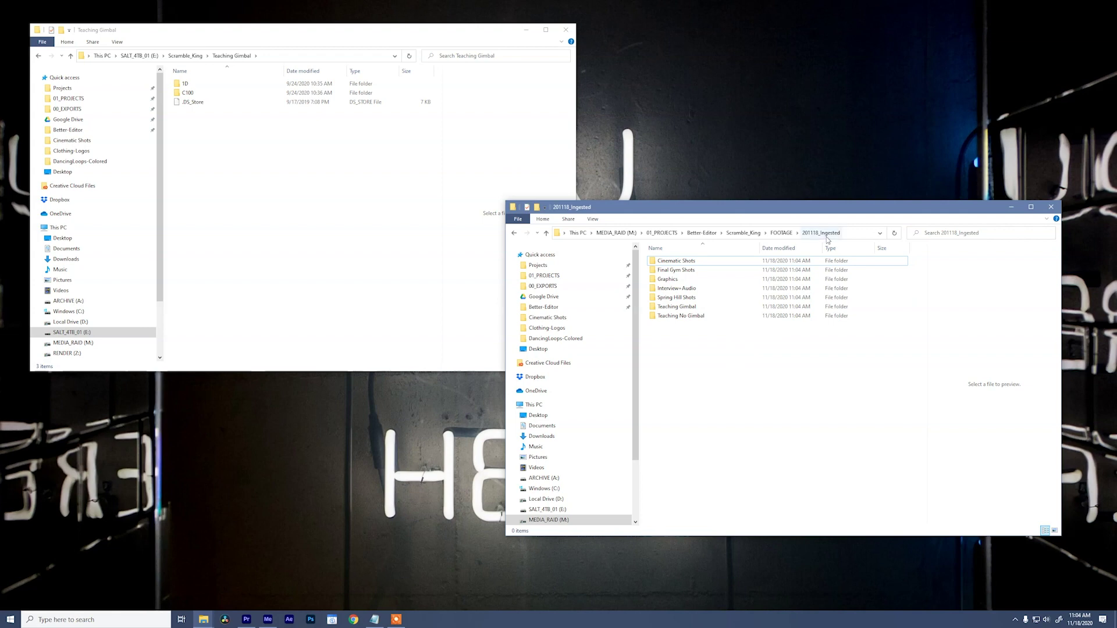
# - Confirm the copied Teaching No Gimbal\1Dxii folder is empty, then return to the card's Scramble_King folder
pyautogui.doubleClick(678, 316)
pyautogui.doubleClick(669, 261)
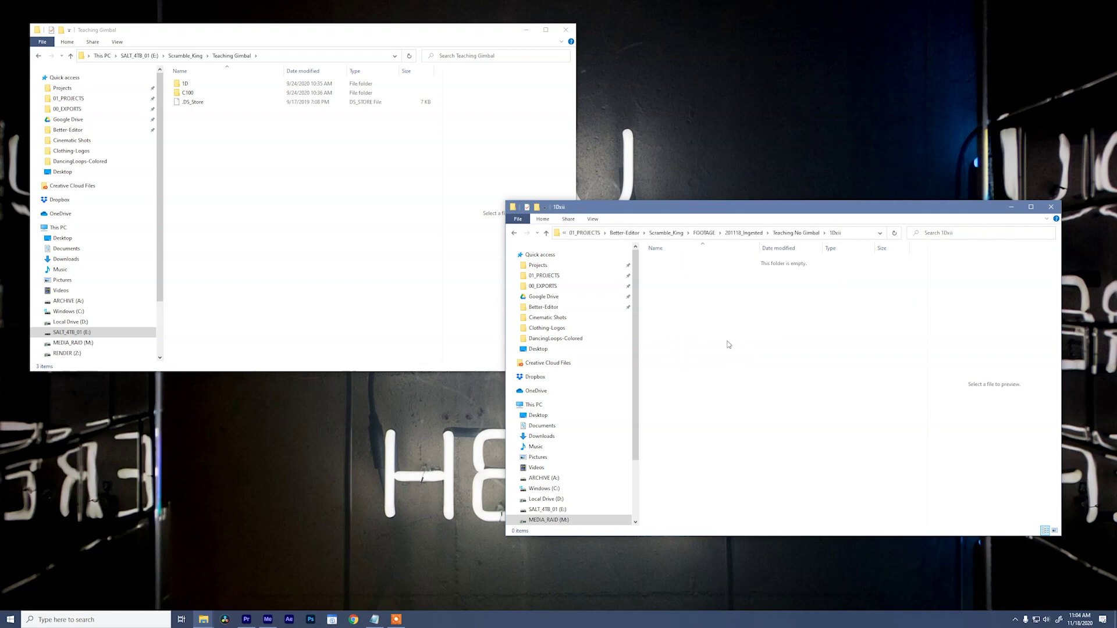
pyautogui.click(796, 233)
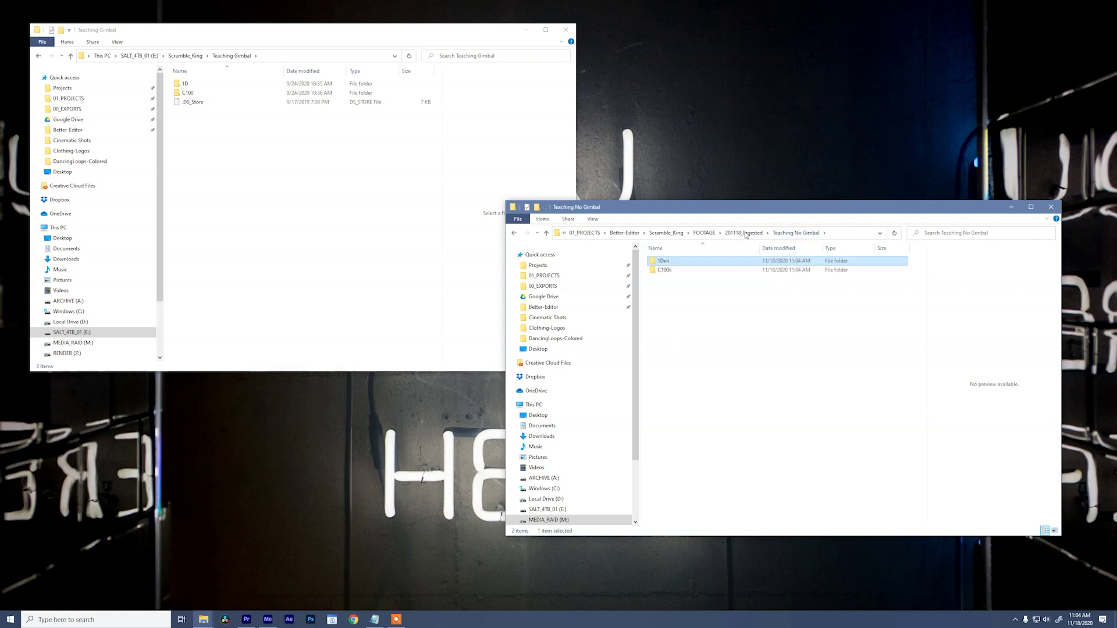
pyautogui.click(745, 233)
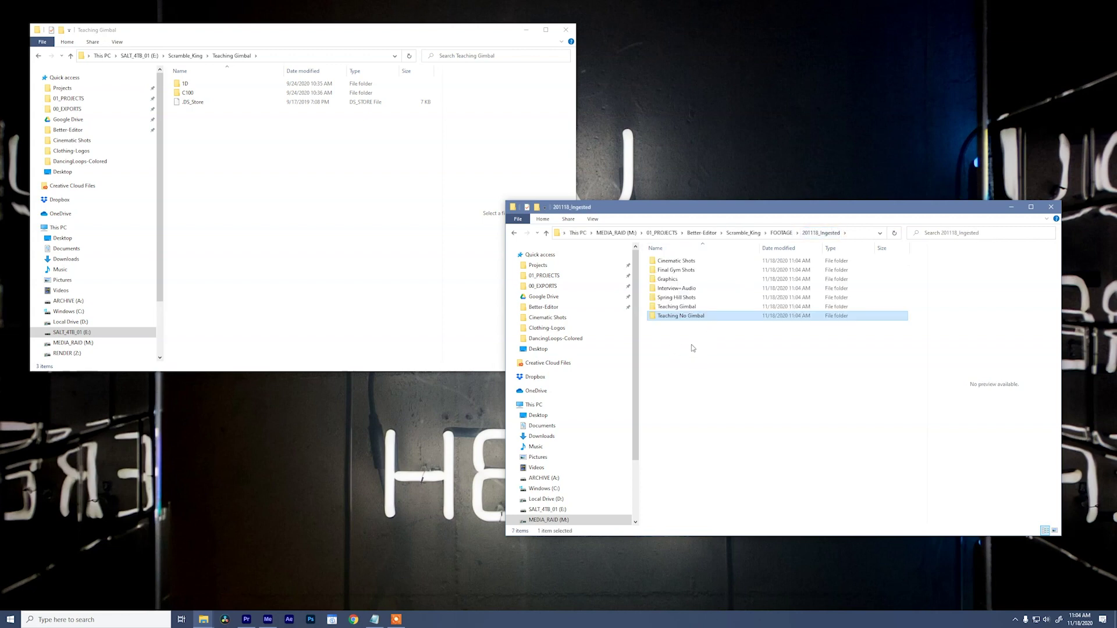
pyautogui.click(702, 357)
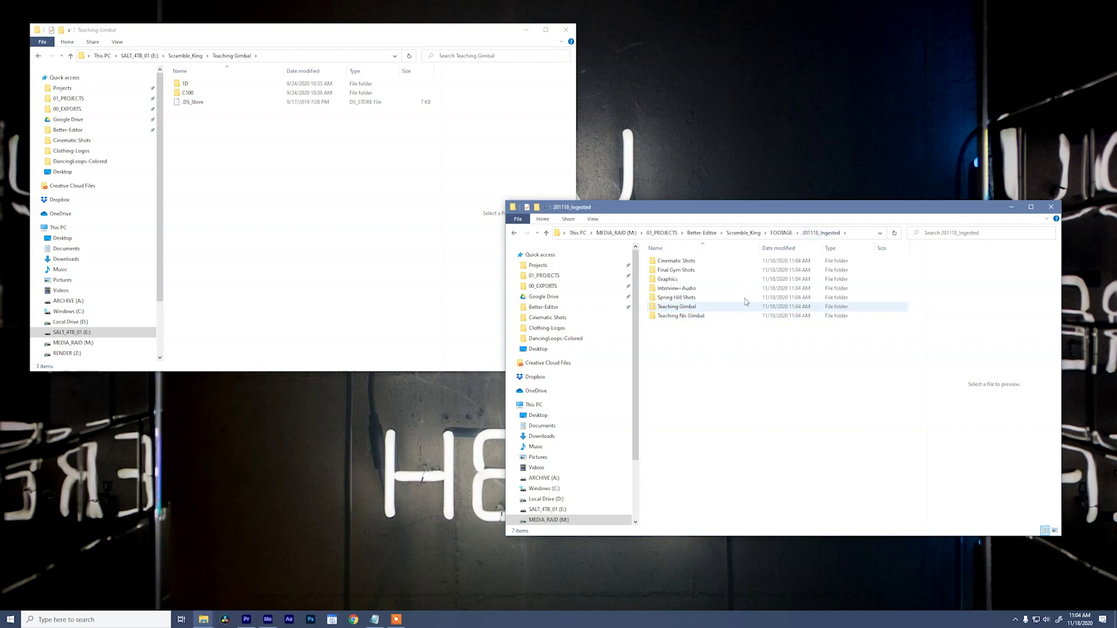
pyautogui.click(185, 56)
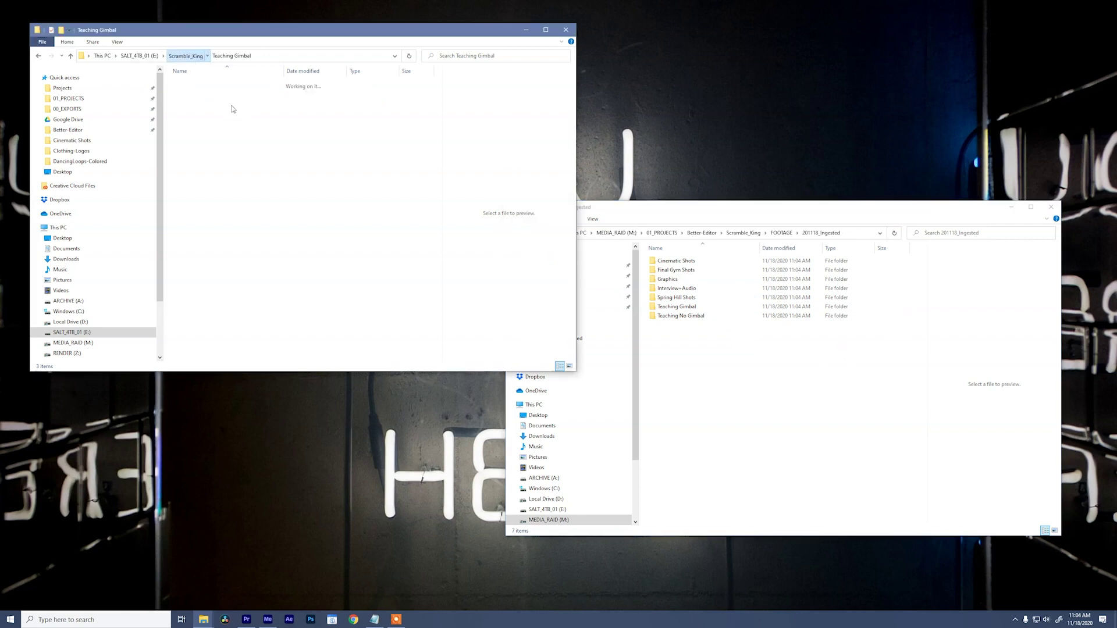
pyautogui.click(196, 86)
# - Open the card's Cinematic Shots folder, launch Media Encoder, and bring the Cinematic Shots window forward
pyautogui.doubleClick(196, 86)
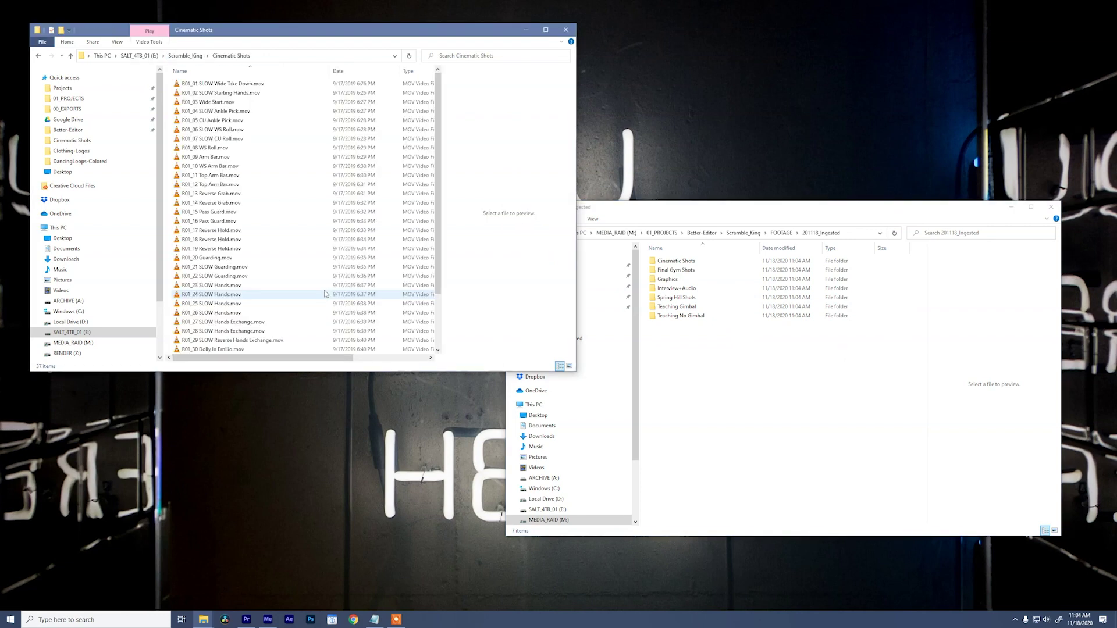
pyautogui.click(267, 619)
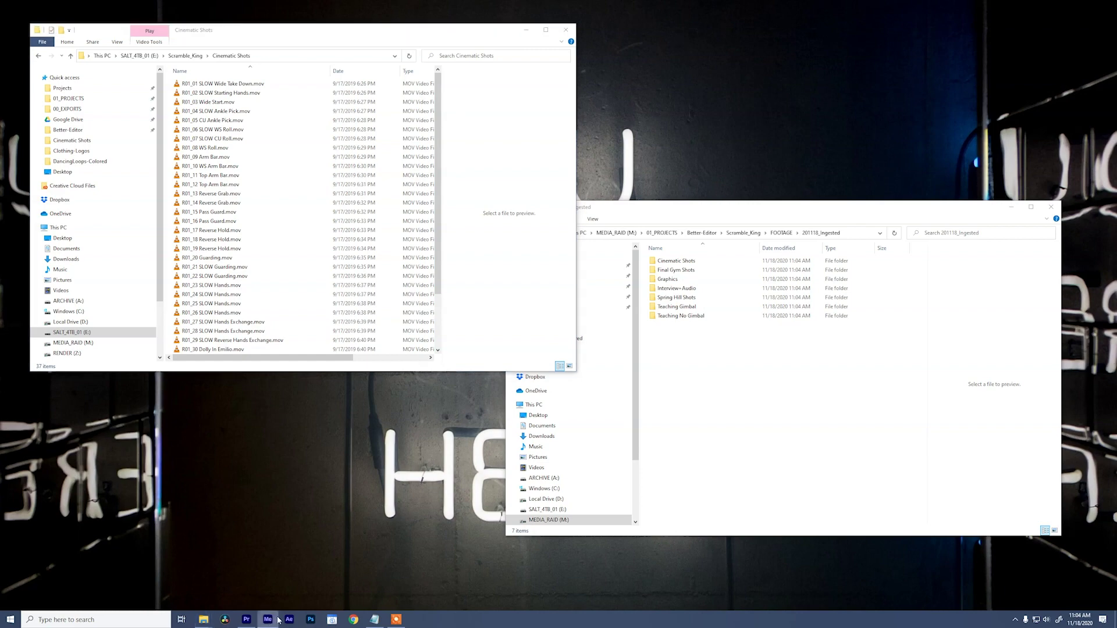
pyautogui.click(365, 30)
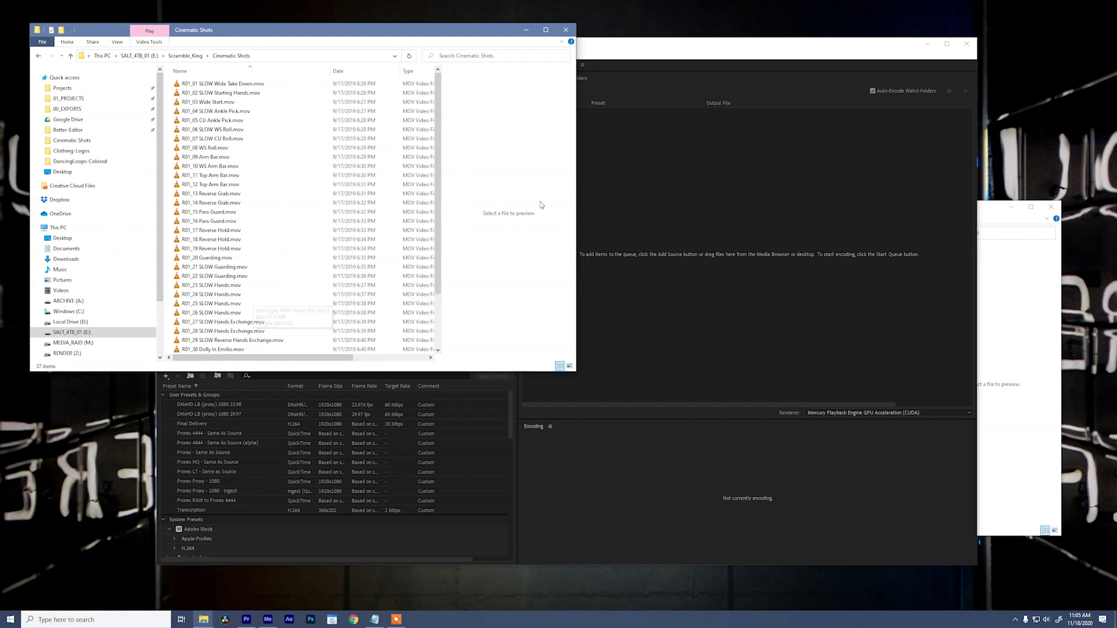
# - Drag all 37 Cinematic Shots clips into the Media Encoder queue and select every queued item
pyautogui.click(265, 85)
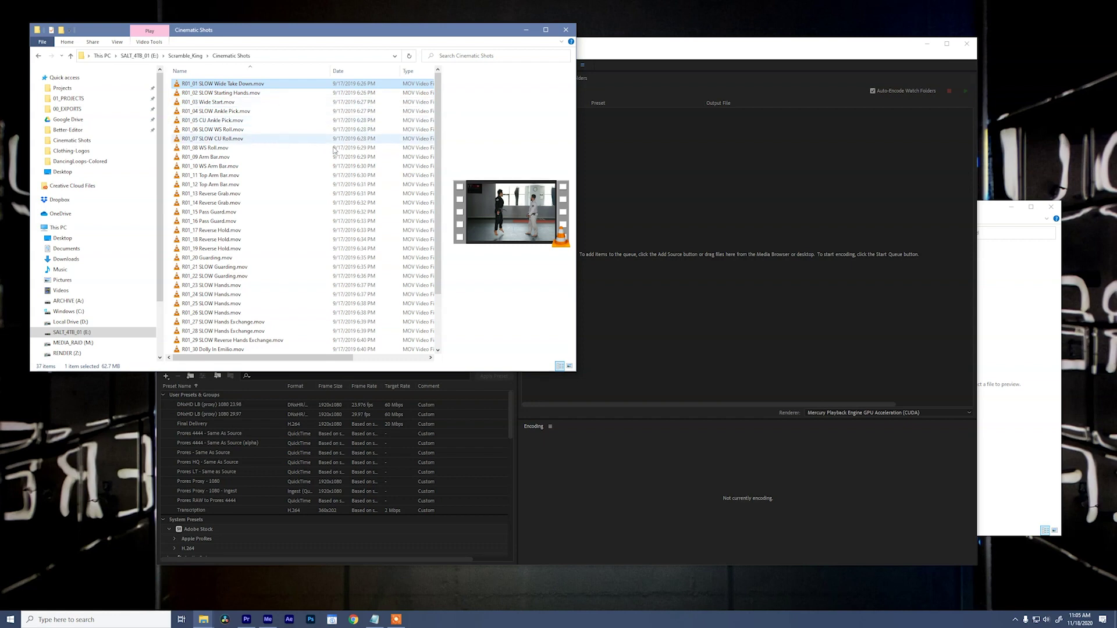
pyautogui.hotkey('ctrl', 'a')
pyautogui.moveTo(260, 88); pyautogui.dragTo(776, 210)
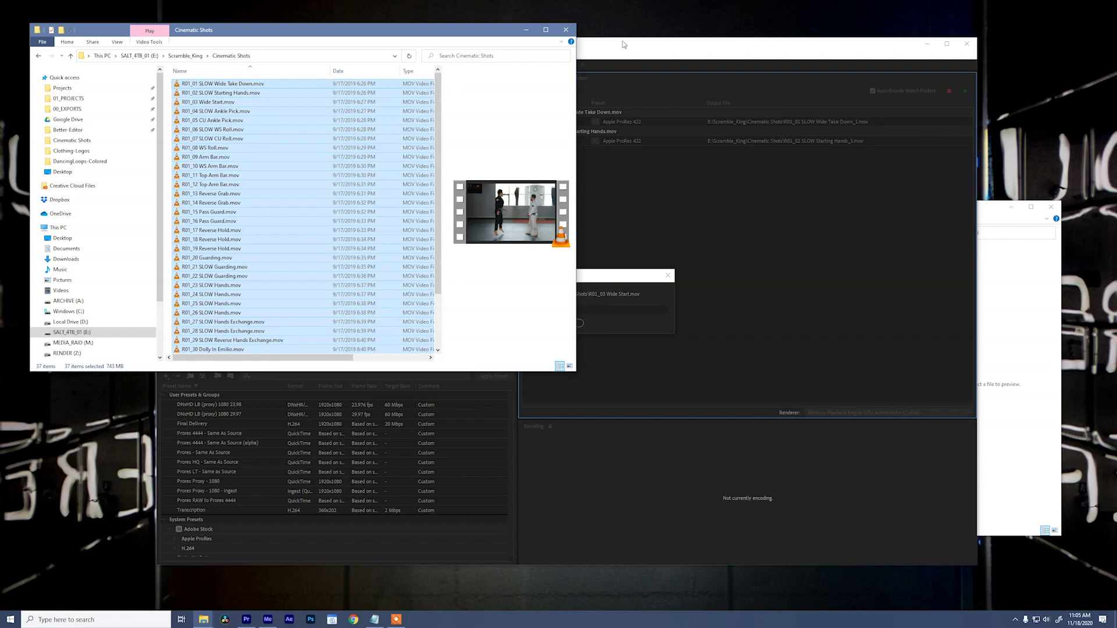
pyautogui.click(728, 237)
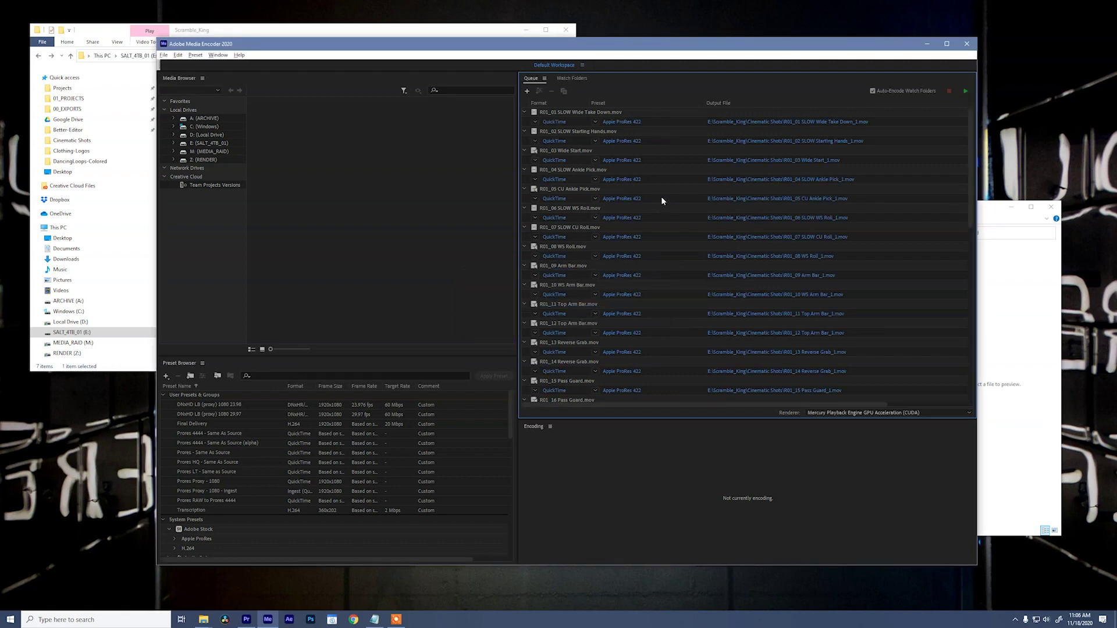
pyautogui.hotkey('ctrl', 'a')
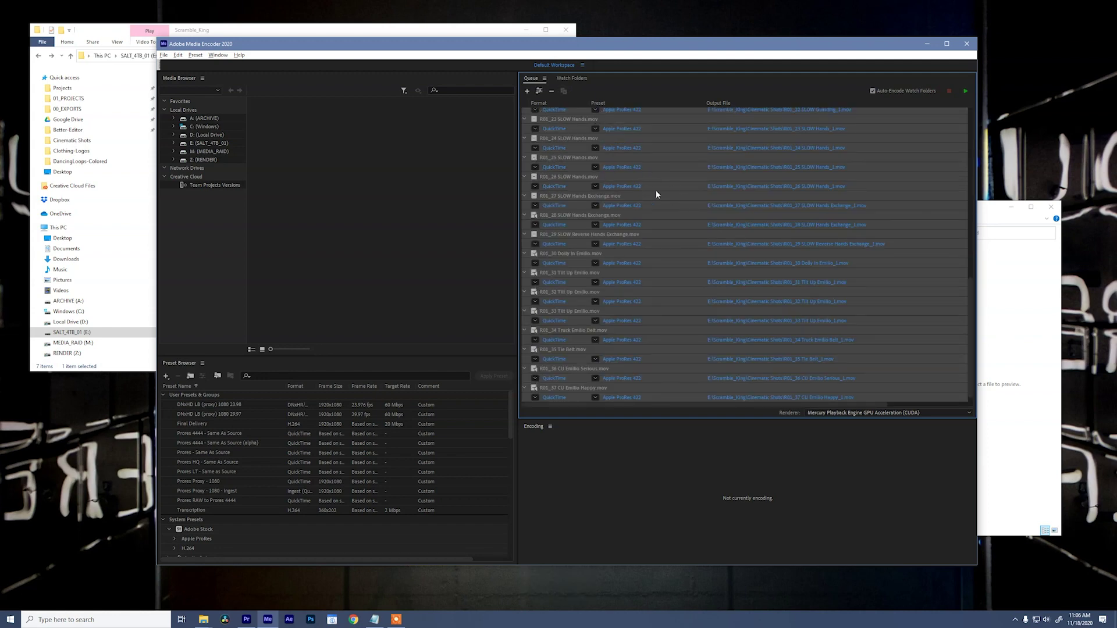
# - Keep QuickTime format and the Apple ProRes 422 preset, then edit export settings for the selected clips
pyautogui.click(535, 167)
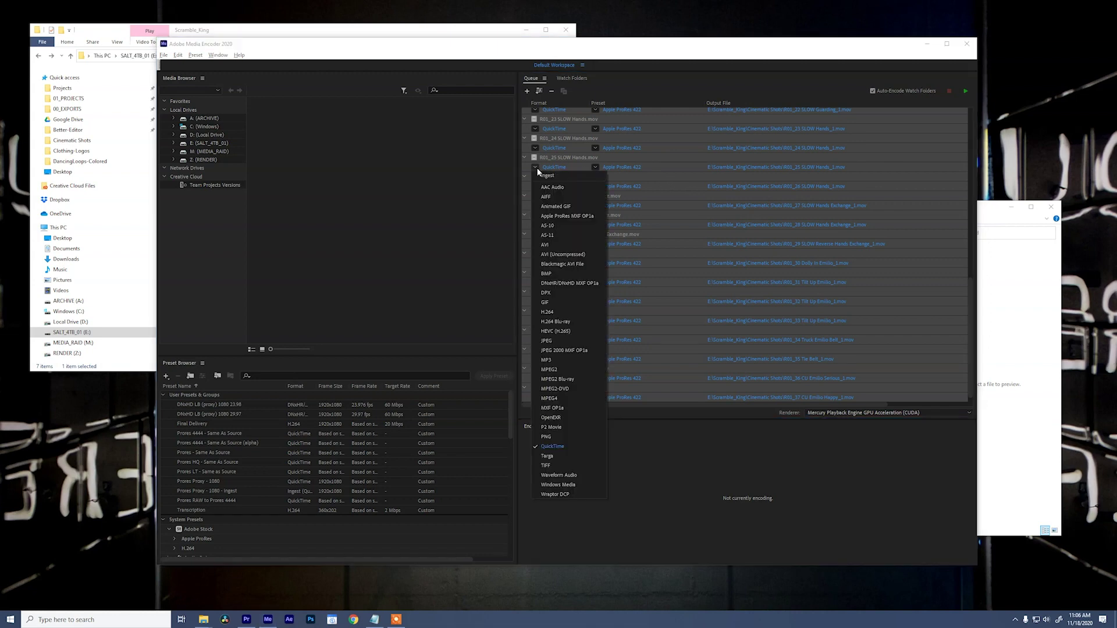
pyautogui.click(577, 445)
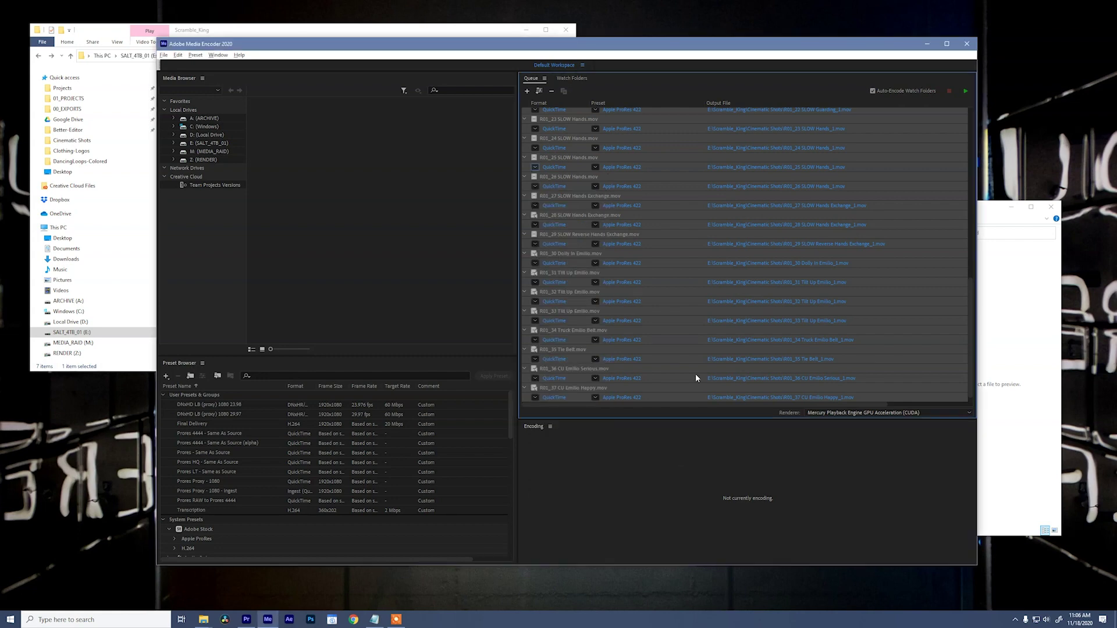
pyautogui.click(595, 167)
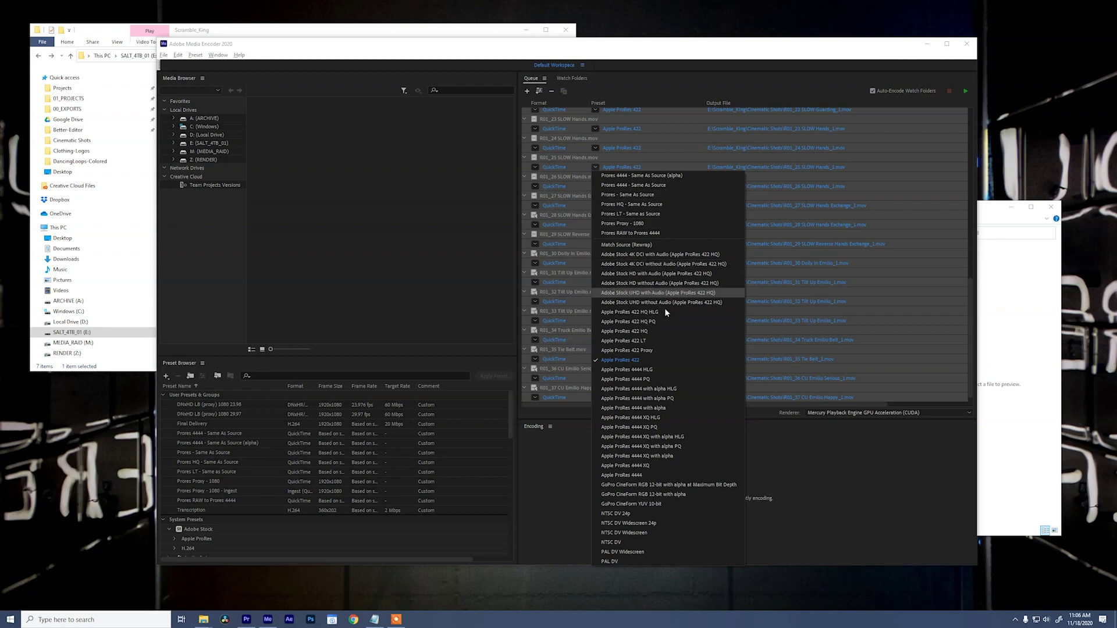
pyautogui.click(623, 362)
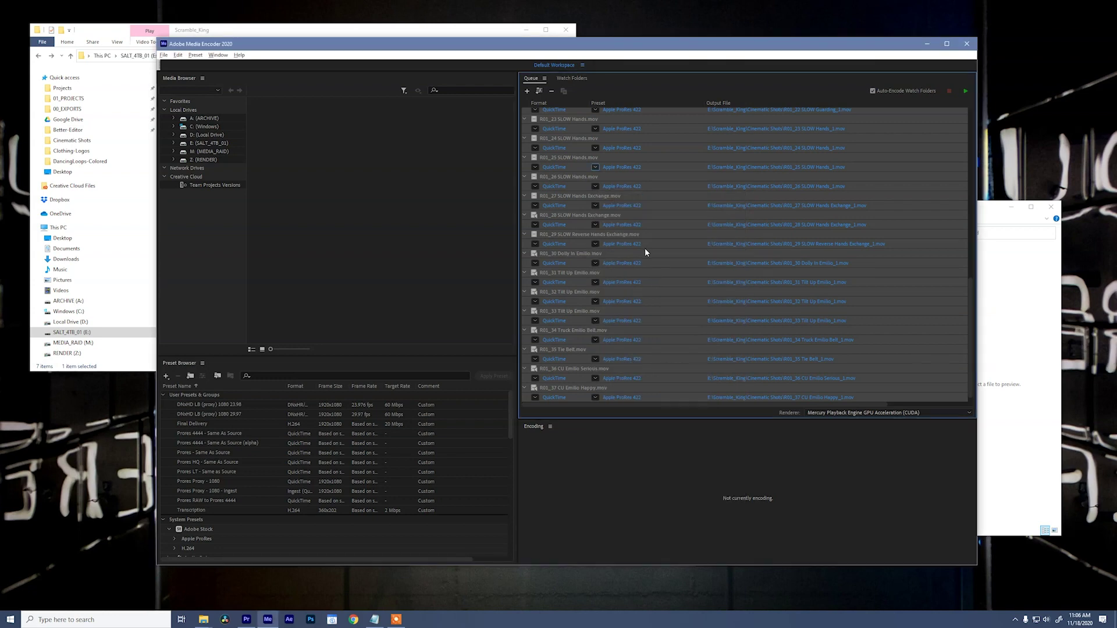
pyautogui.click(620, 225)
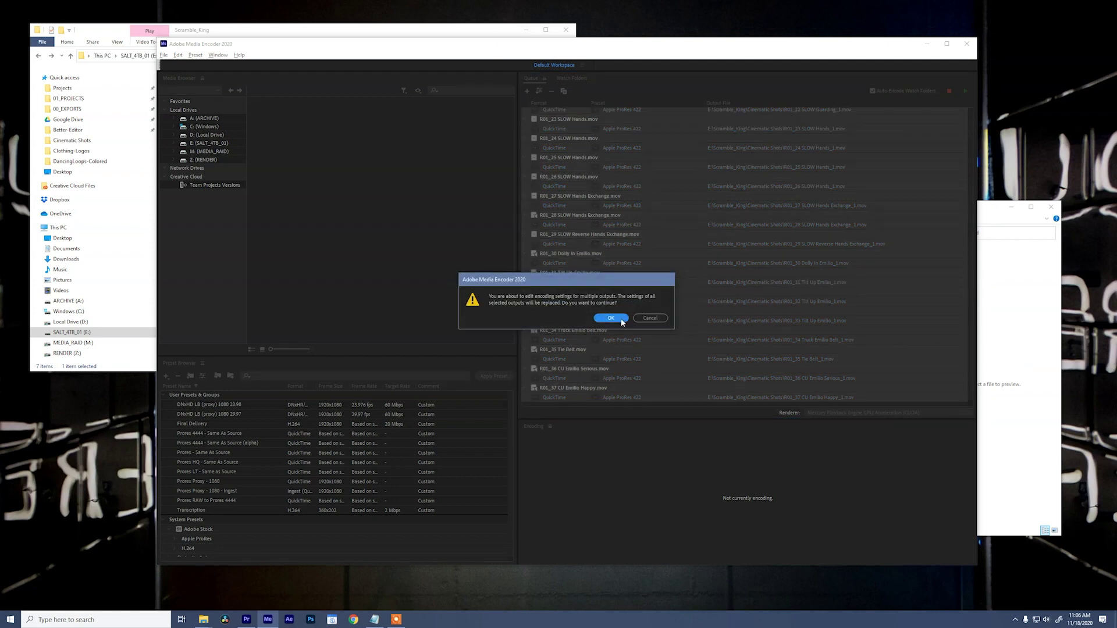
# - Confirm editing all outputs, review the Audio and Video export settings, and cancel without changes
pyautogui.click(620, 320)
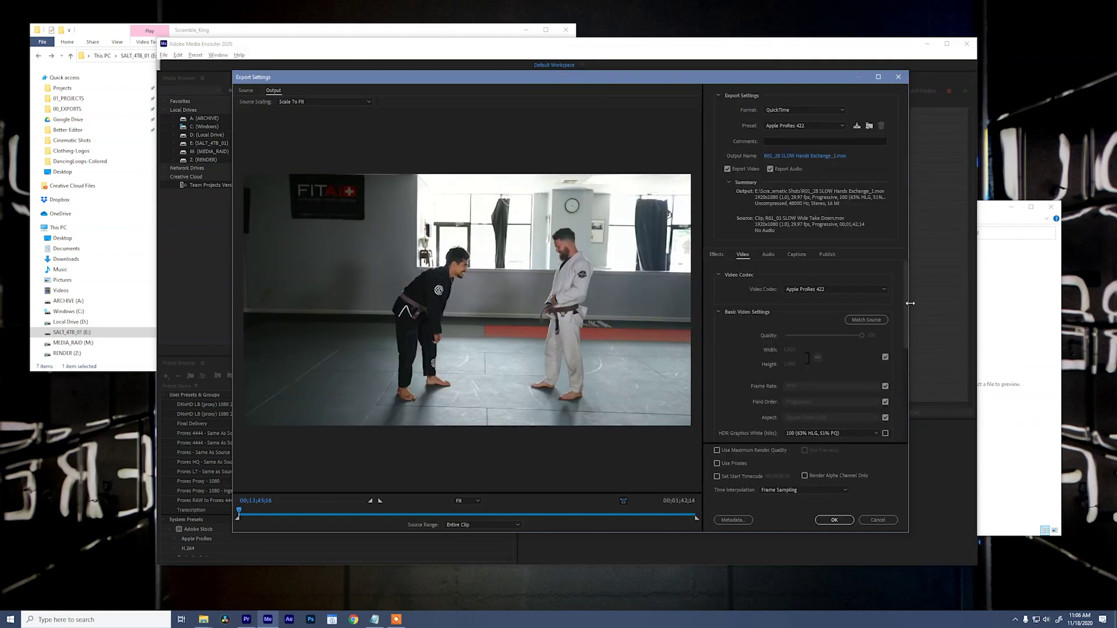
pyautogui.moveTo(906, 299)
pyautogui.mouseDown()
pyautogui.moveTo(907, 322)
pyautogui.moveTo(906, 312)
pyautogui.mouseUp()
pyautogui.scroll(-5, 904, 311)
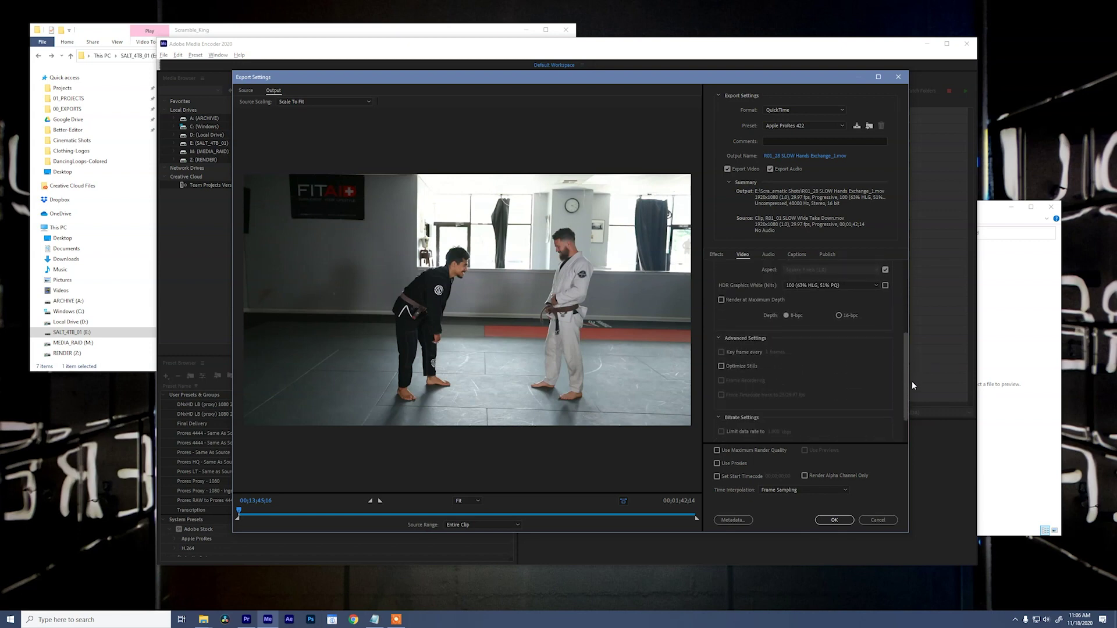
pyautogui.click(768, 254)
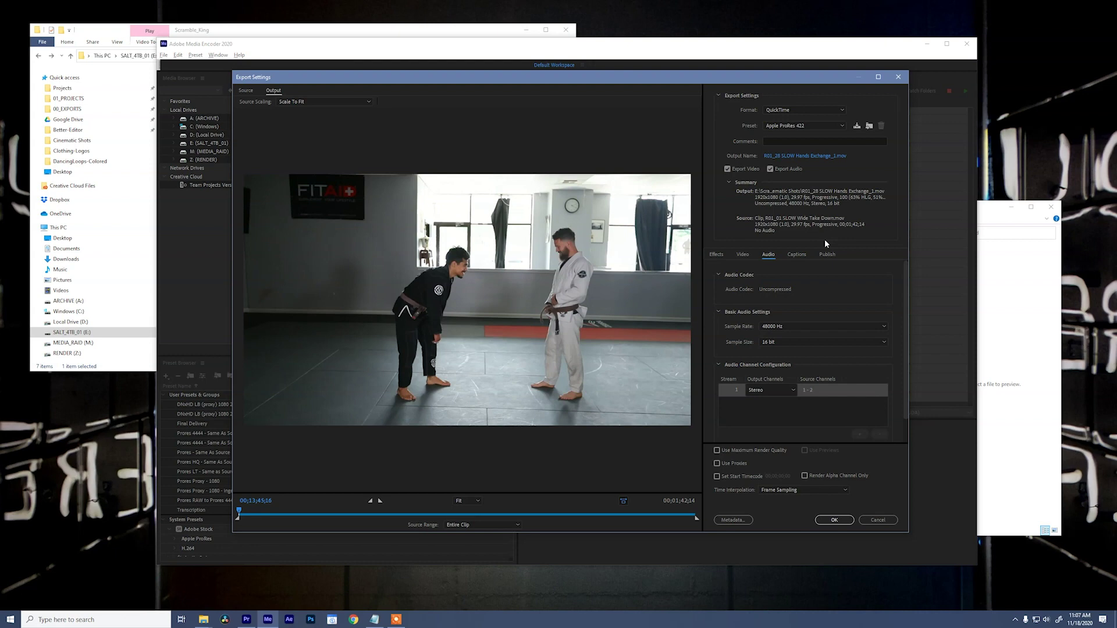
pyautogui.click(742, 254)
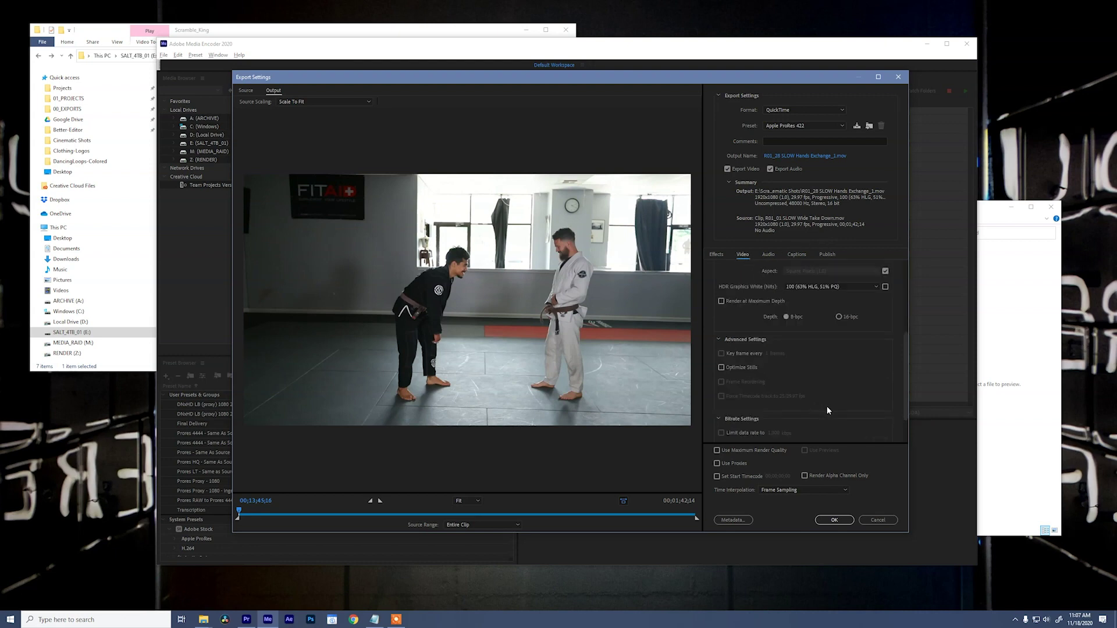
pyautogui.click(878, 519)
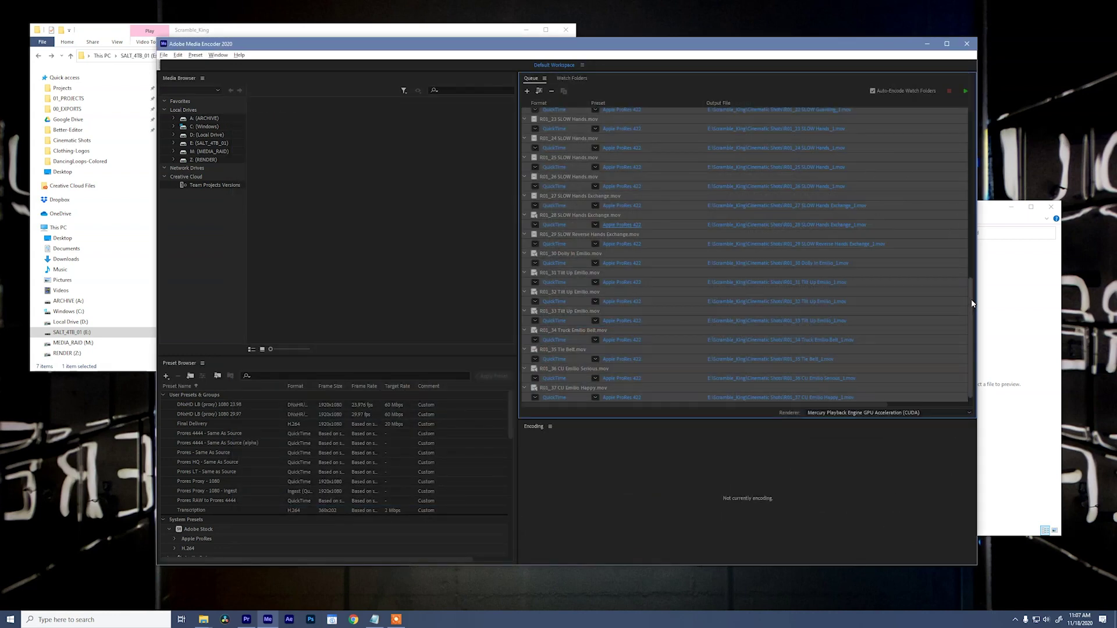
# - Set the queued clips' output folder to M:\01_PROJECTS\Better-Editor\Scramble_King\FOOTAGE\201118_Ingested\Cinematic Shots
pyautogui.moveTo(971, 299); pyautogui.dragTo(947, 125)
pyautogui.click(772, 122)
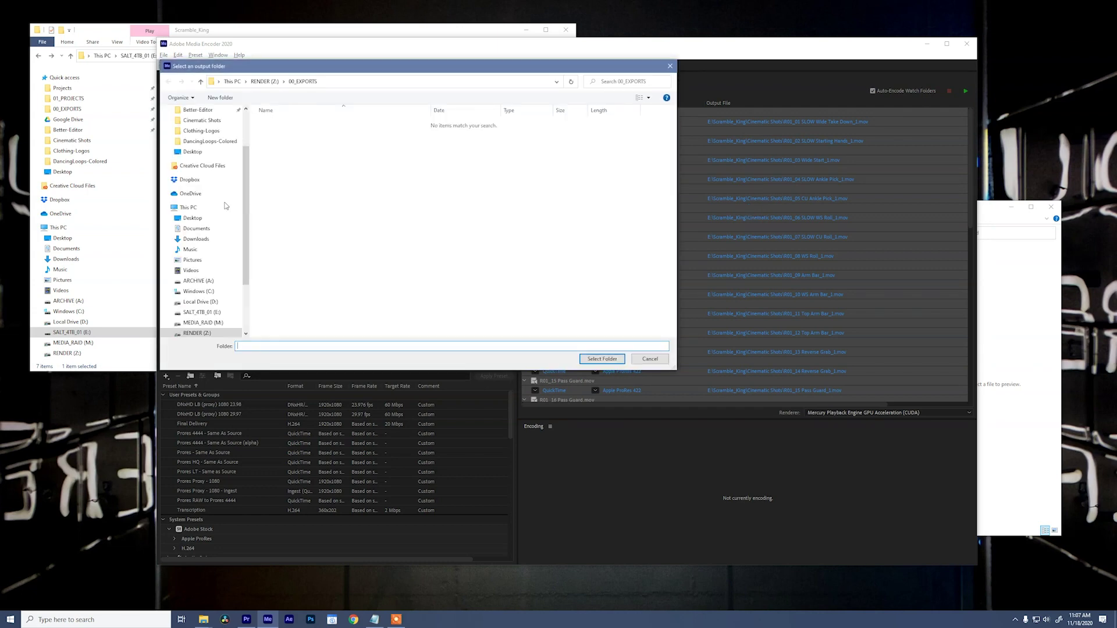
pyautogui.scroll(3, 226, 205)
pyautogui.click(198, 137)
pyautogui.click(284, 132)
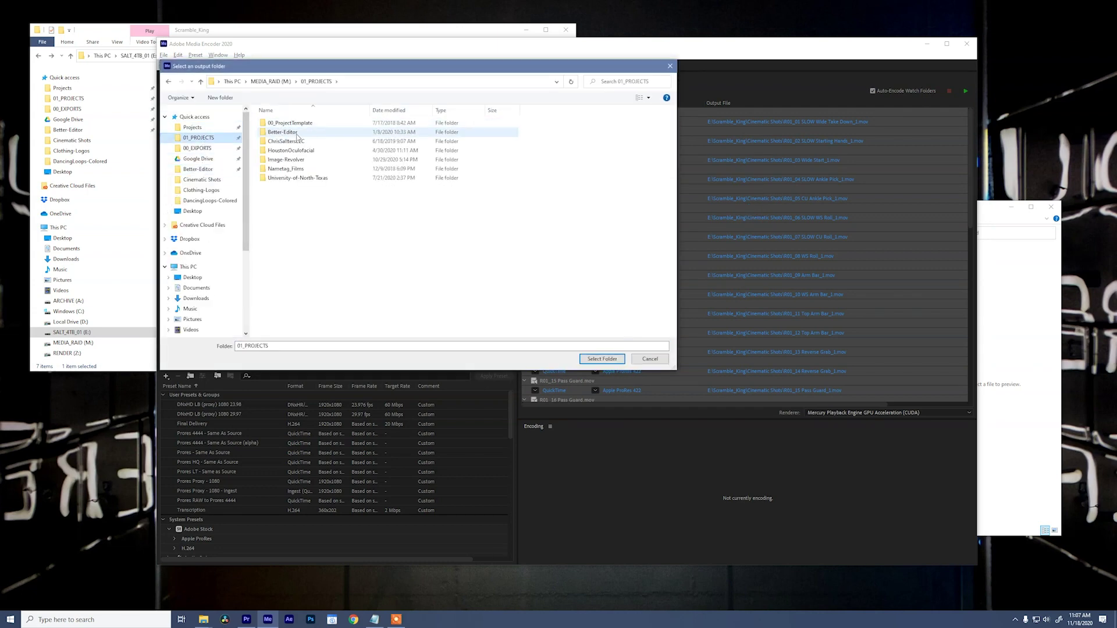
pyautogui.doubleClick(291, 132)
pyautogui.doubleClick(286, 159)
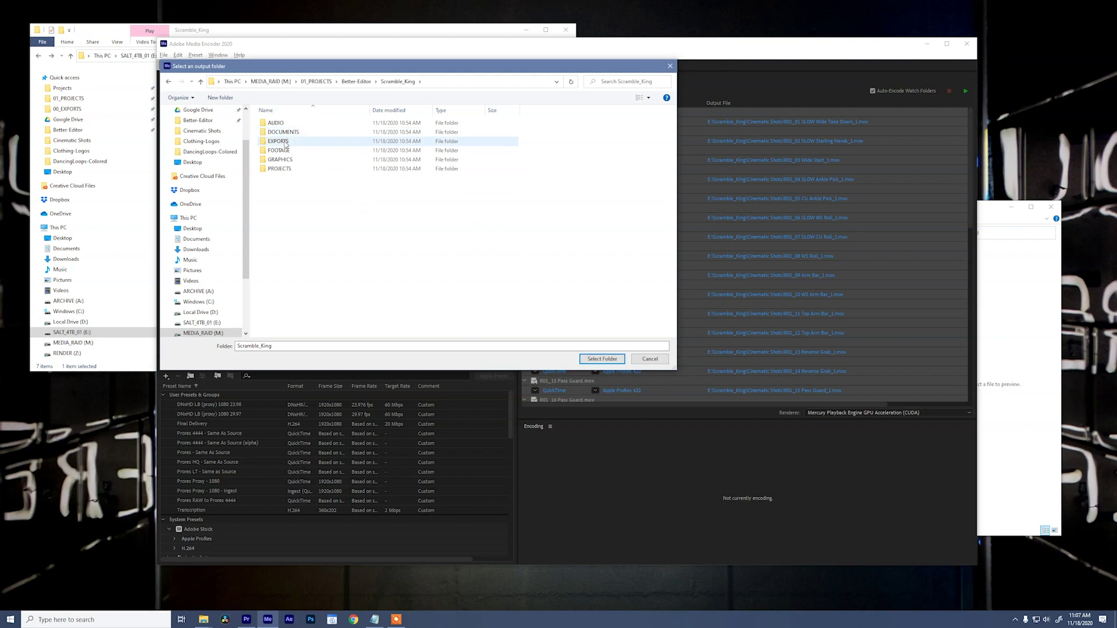
pyautogui.doubleClick(279, 150)
pyautogui.doubleClick(288, 123)
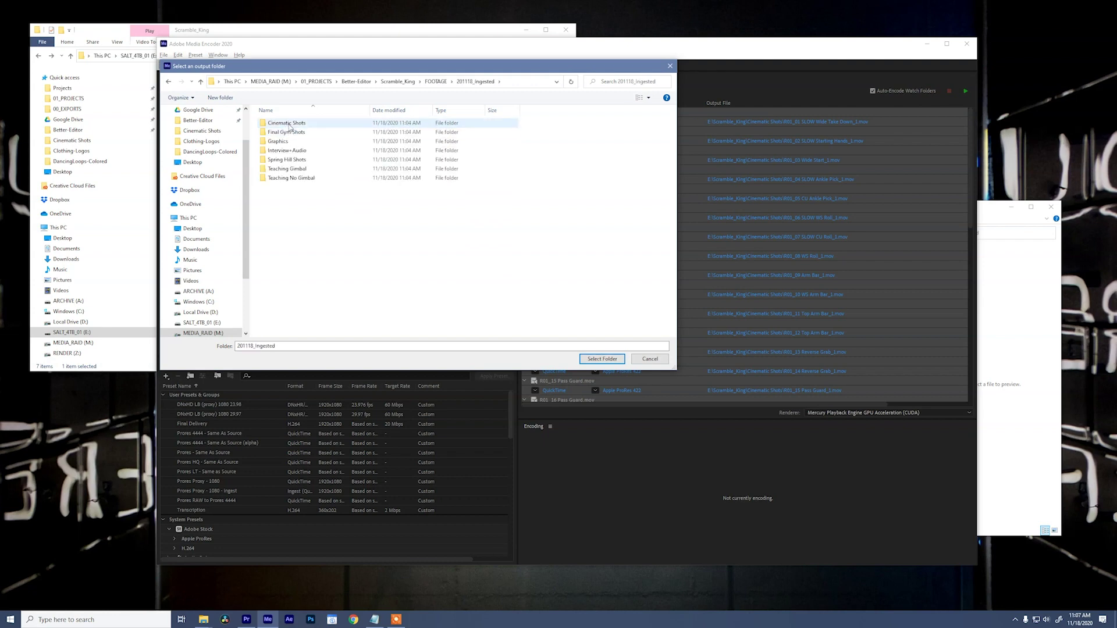
pyautogui.doubleClick(286, 123)
pyautogui.click(620, 358)
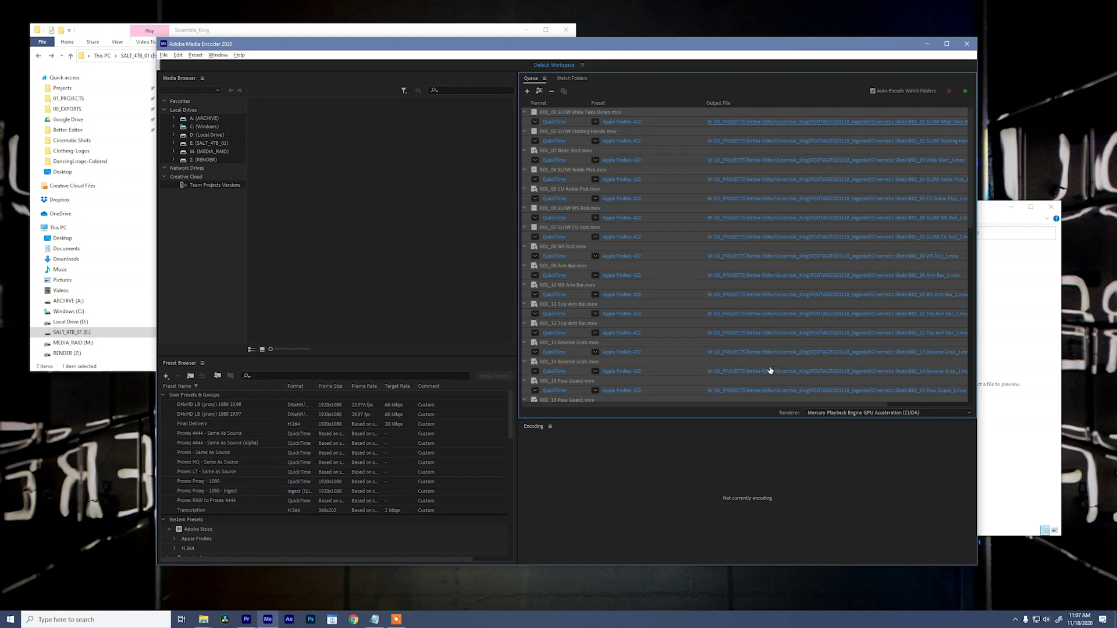
# - Start encoding the queue and add all 62 Final Gym Shots clips to it
pyautogui.click(965, 92)
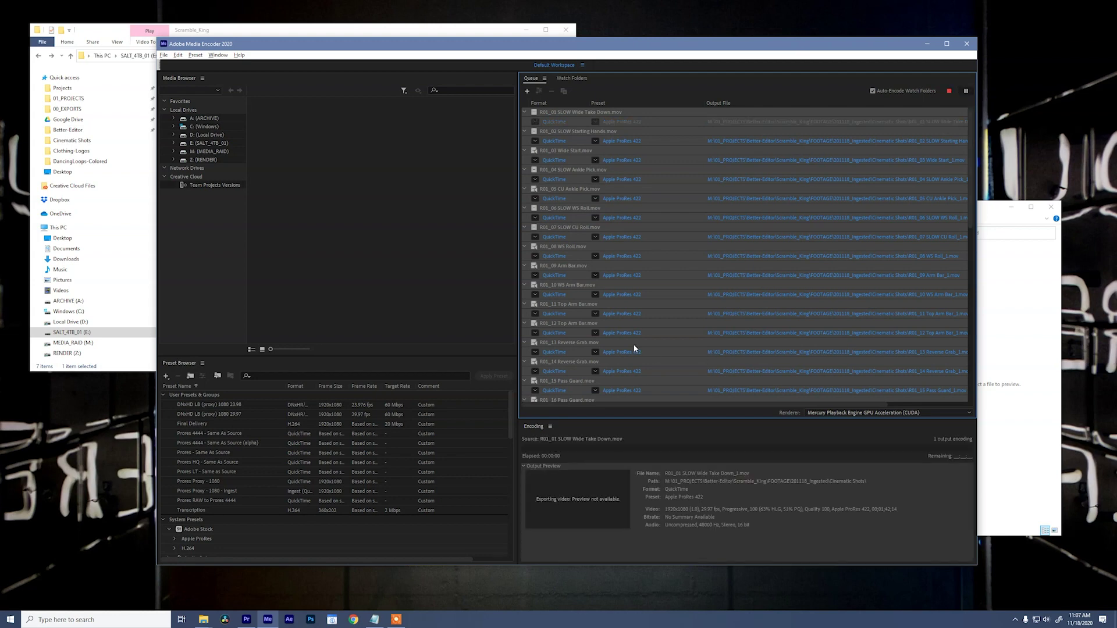
pyautogui.click(346, 30)
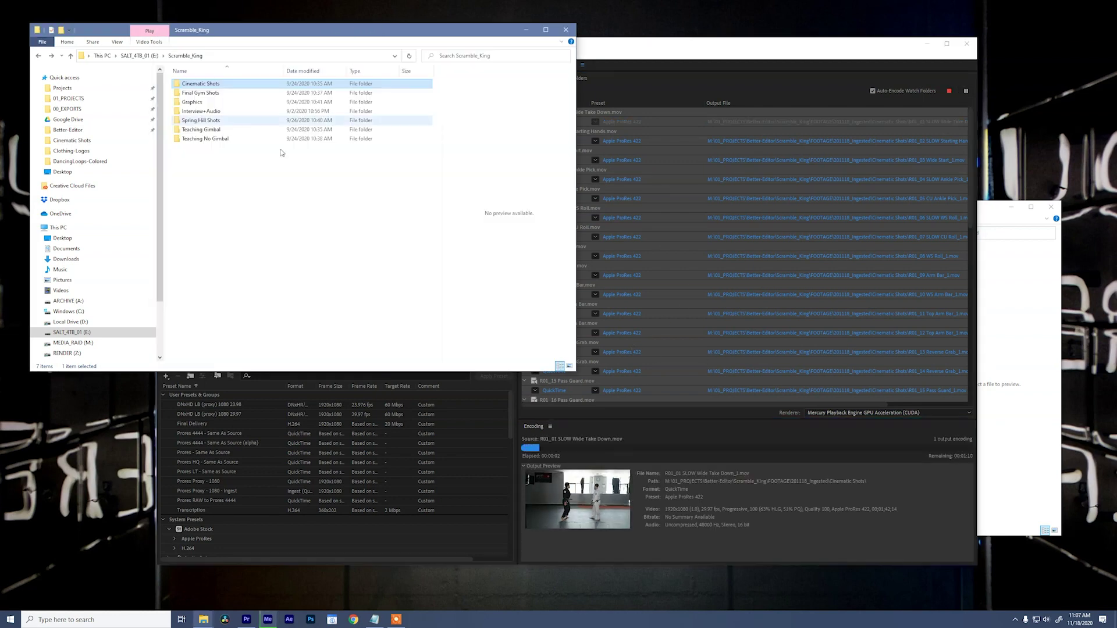
pyautogui.doubleClick(214, 93)
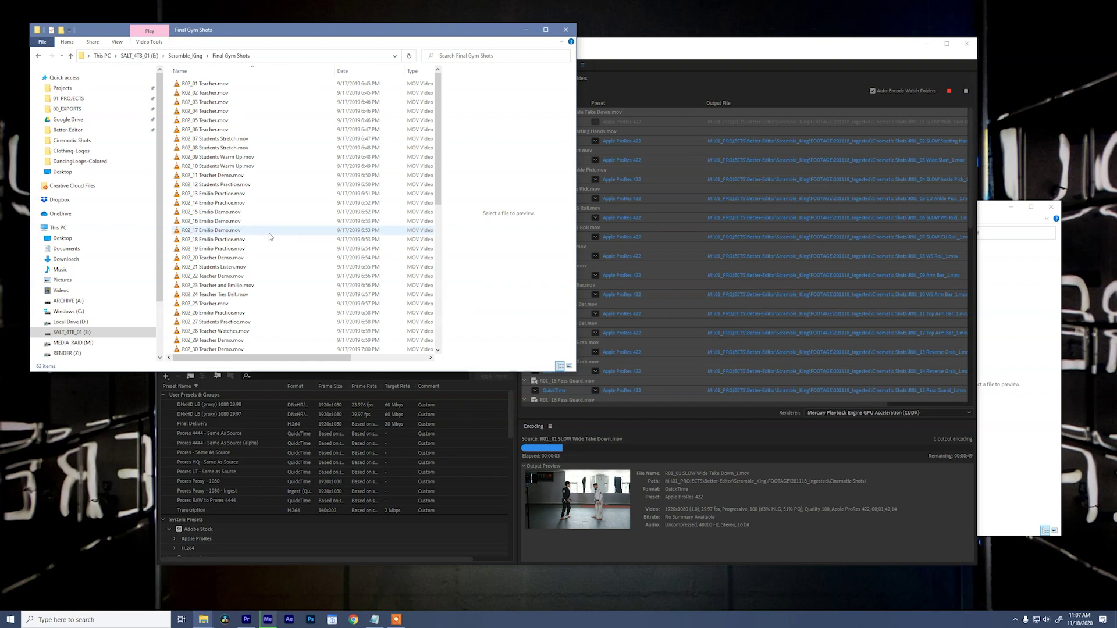
pyautogui.hotkey('ctrl', 'a')
pyautogui.moveTo(244, 96); pyautogui.dragTo(727, 392)
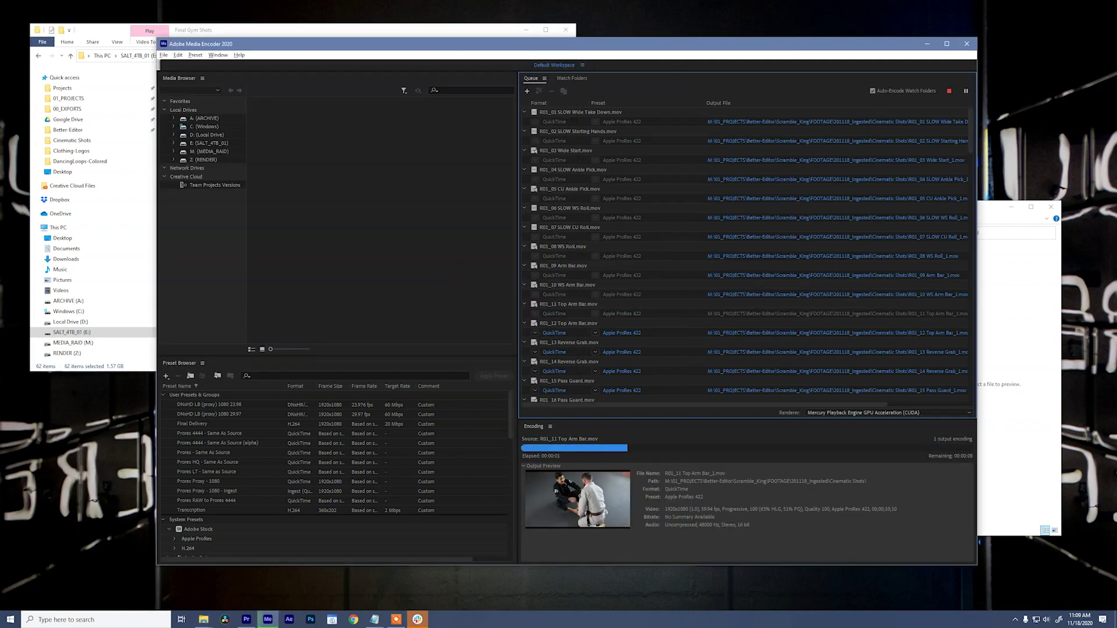
pyautogui.moveTo(970, 137); pyautogui.dragTo(961, 228)
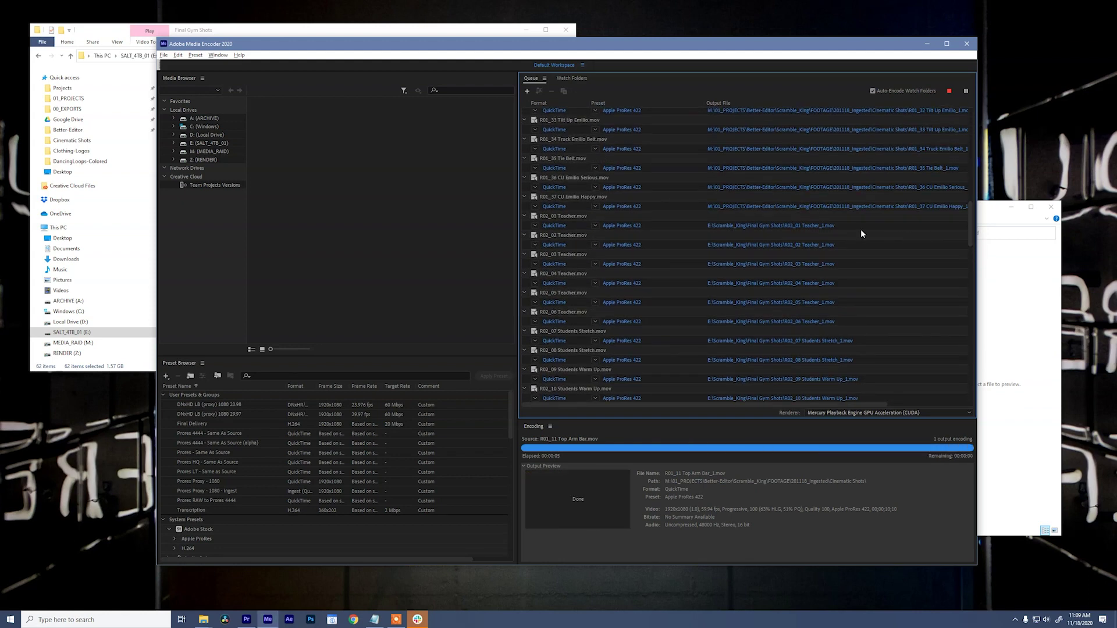
pyautogui.click(667, 224)
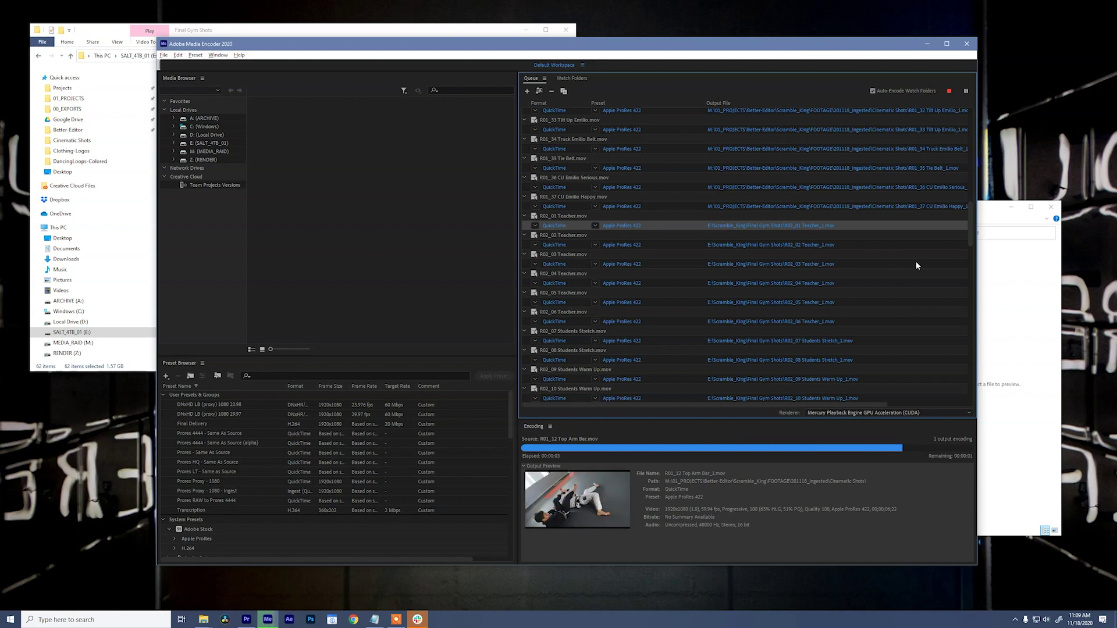
pyautogui.moveTo(971, 215); pyautogui.dragTo(952, 409)
# - Point the selected Final Gym Shots outputs to 201118_Ingested\Final Gym Shots
pyautogui.keyDown('shift'); pyautogui.click(885, 386); pyautogui.keyUp('shift')
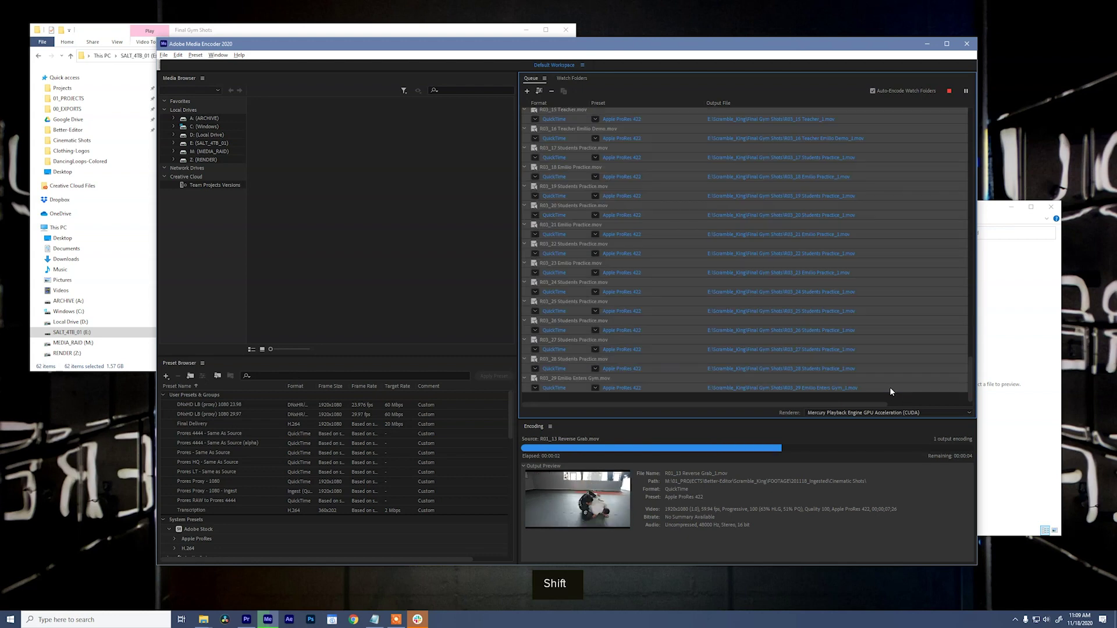
pyautogui.click(789, 351)
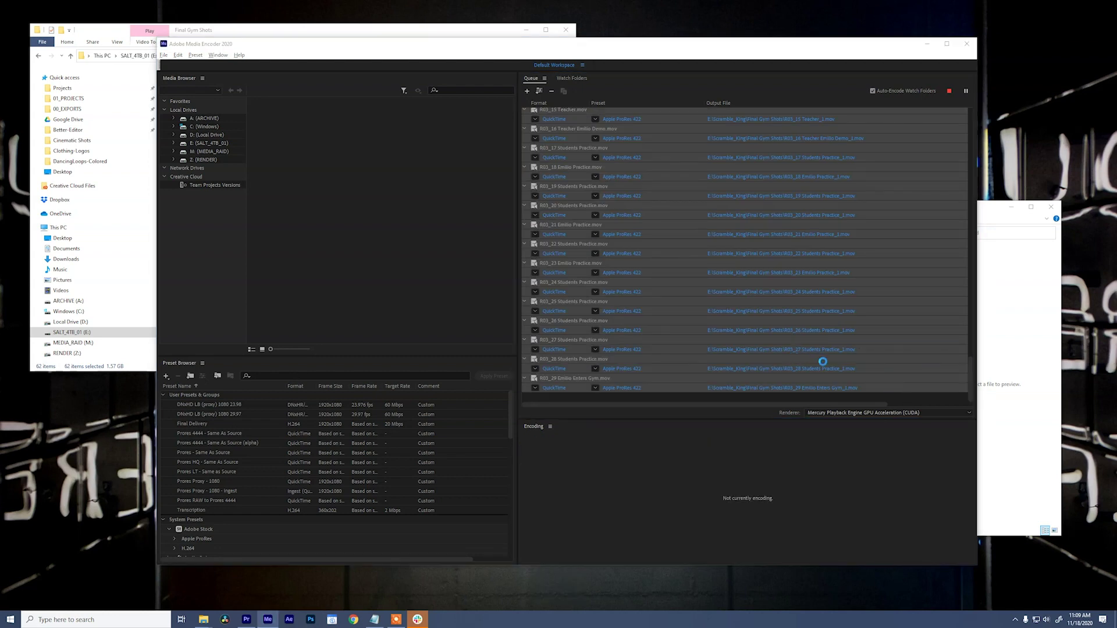
pyautogui.click(449, 82)
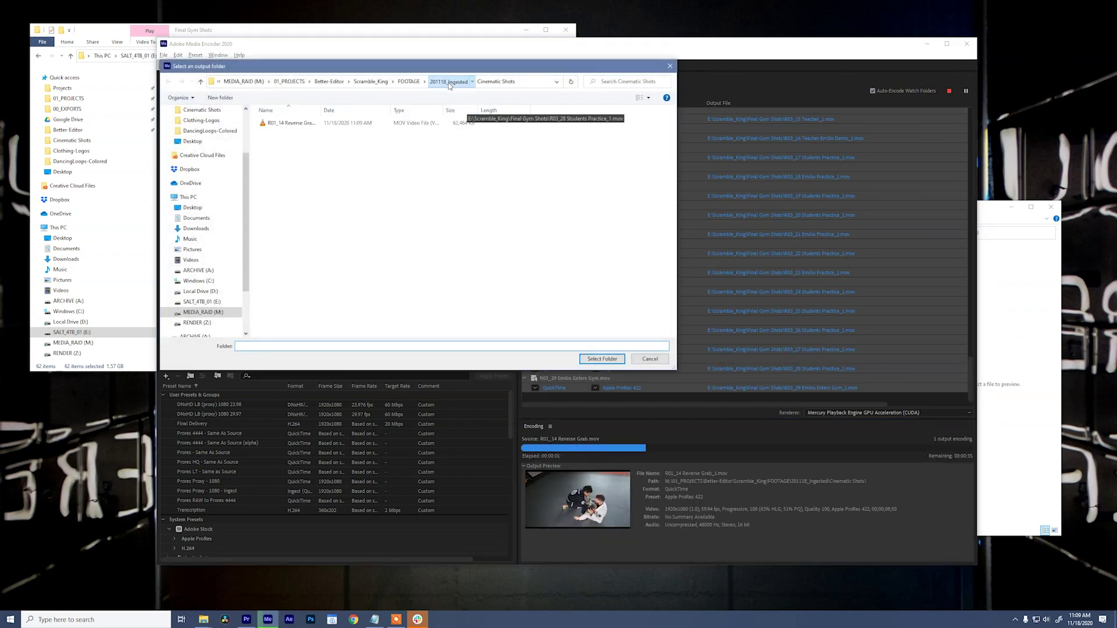
pyautogui.doubleClick(295, 132)
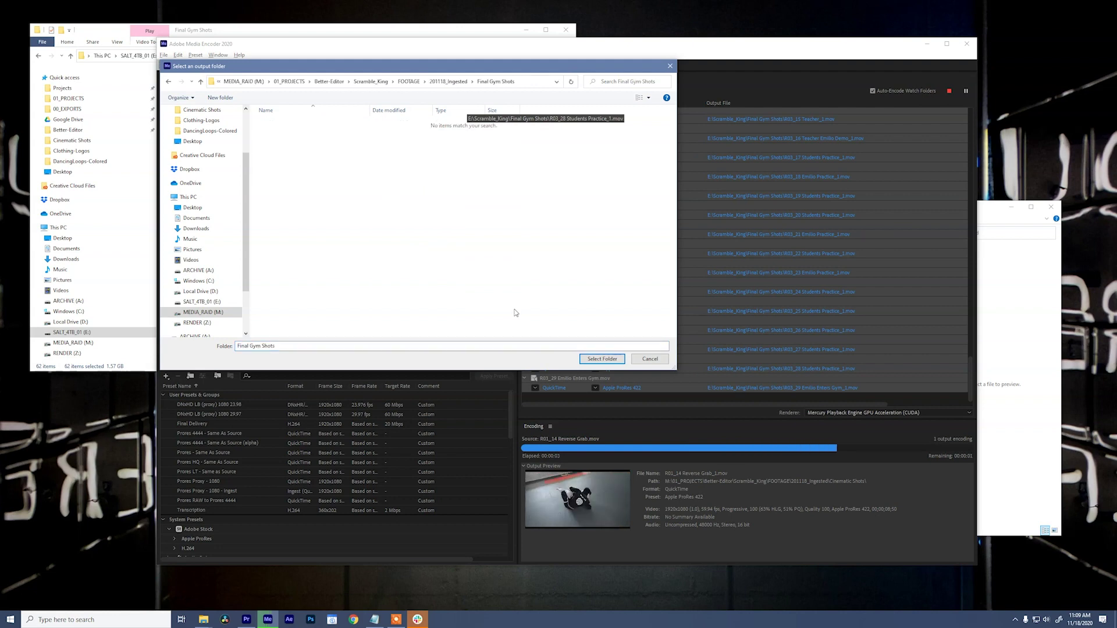
pyautogui.click(602, 359)
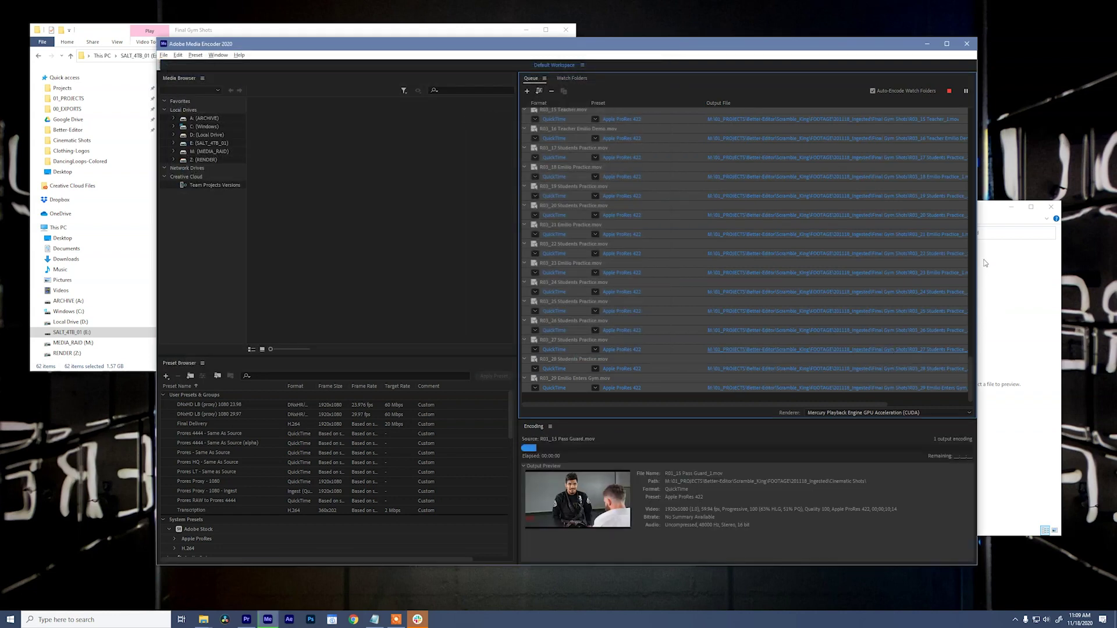
pyautogui.moveTo(971, 369); pyautogui.dragTo(966, 391)
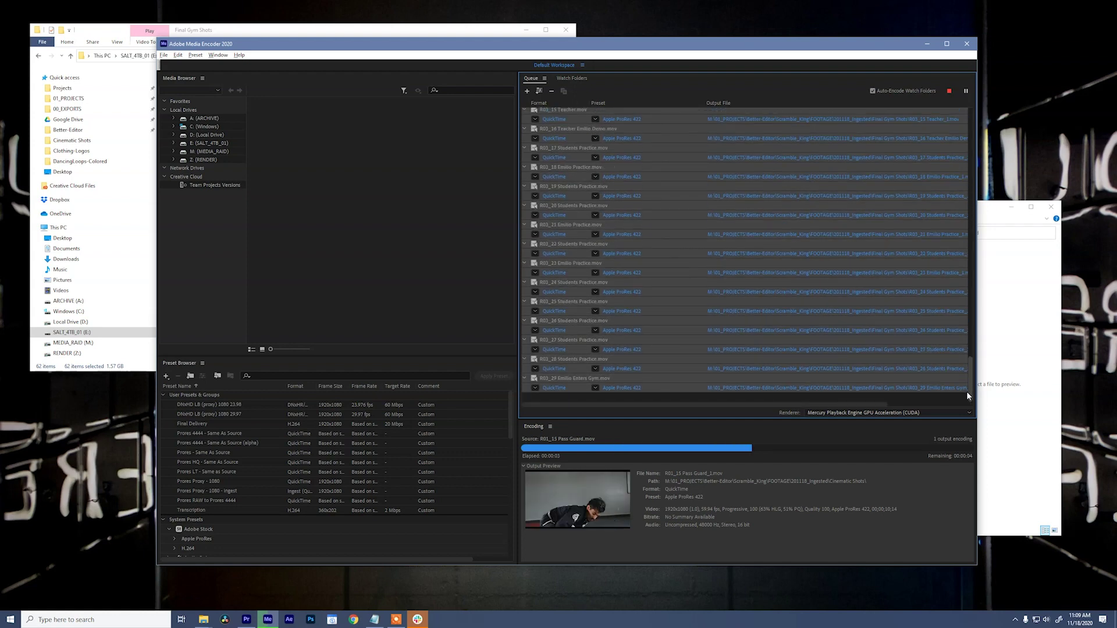
pyautogui.click(268, 33)
# - Queue all Spring Hill Shots clips and the 20 Teaching Gimbal 1D clips in Media Encoder
pyautogui.click(185, 56)
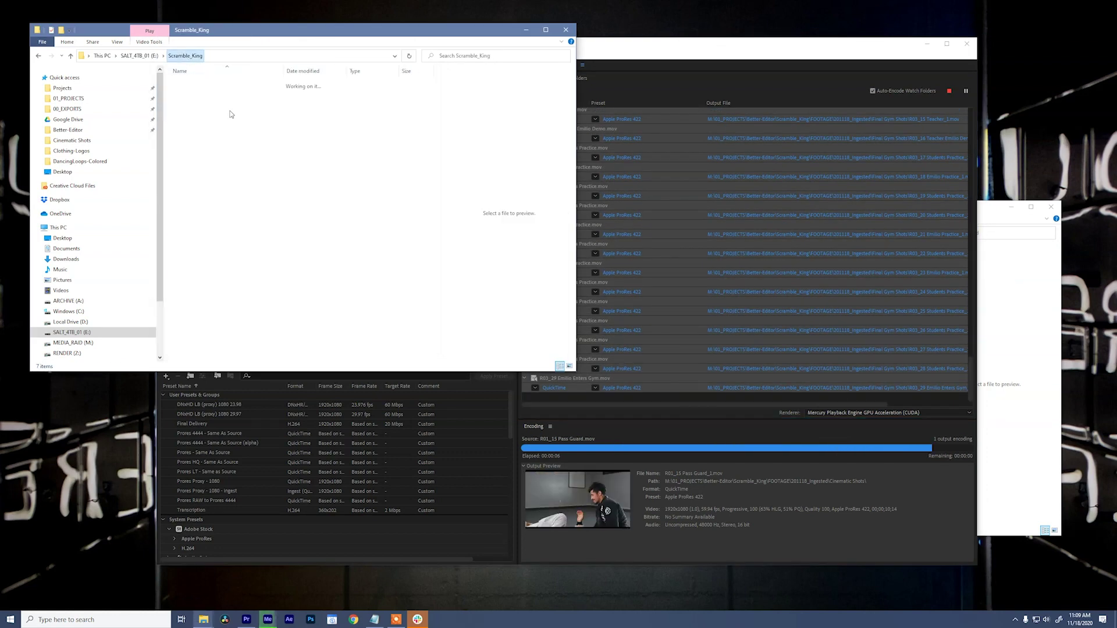
pyautogui.click(227, 173)
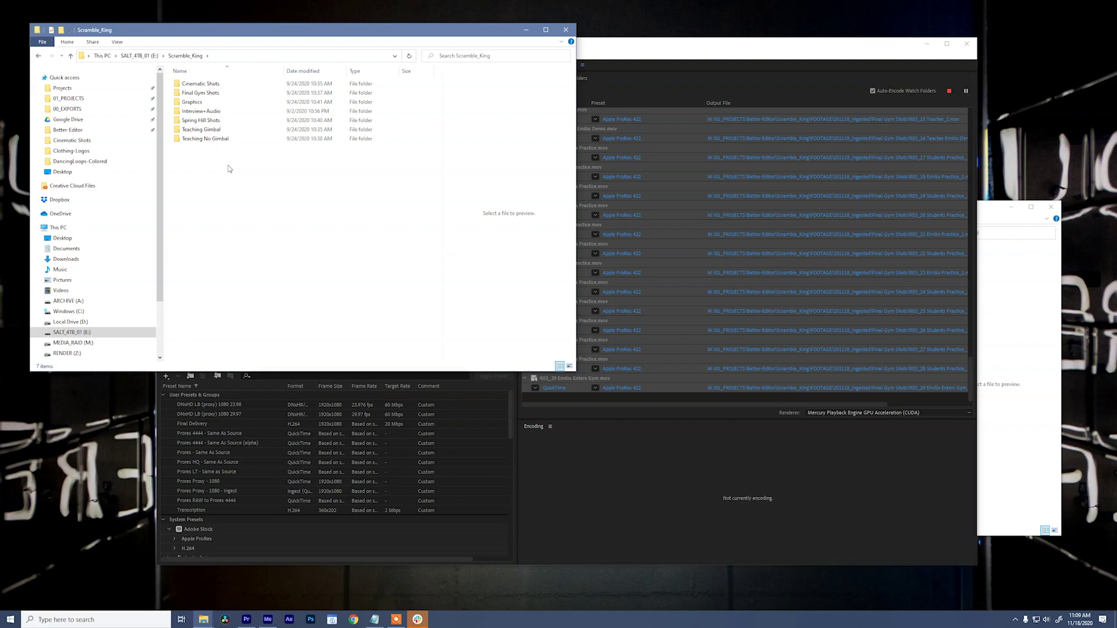
pyautogui.doubleClick(201, 120)
pyautogui.hotkey('ctrl', 'a')
pyautogui.moveTo(201, 120); pyautogui.dragTo(959, 371)
pyautogui.hotkey('ctrl', 'a')
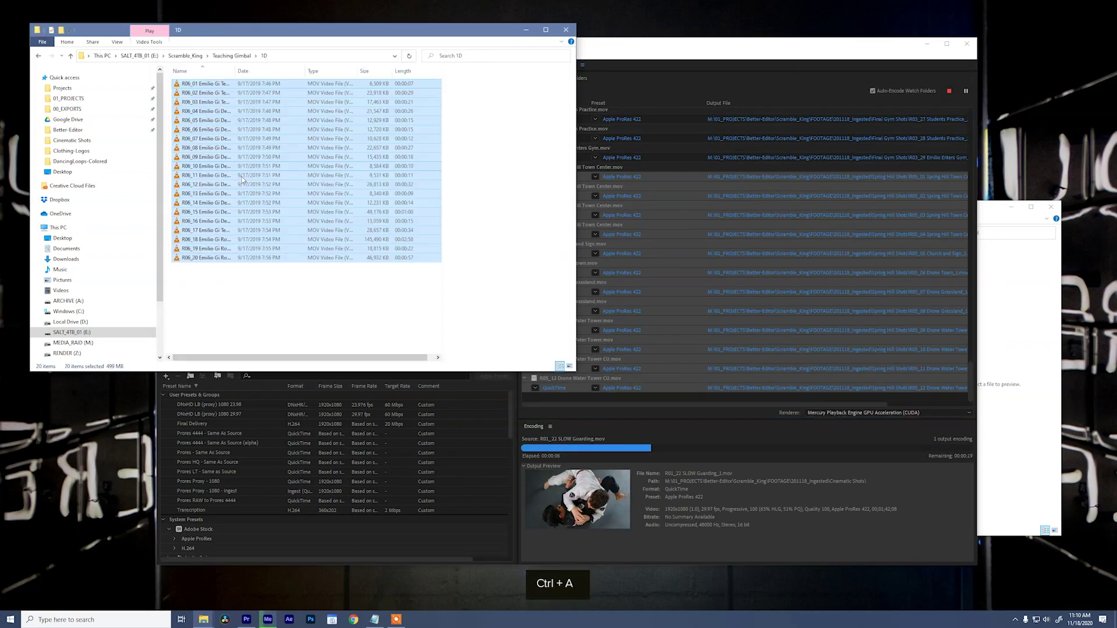
pyautogui.moveTo(203, 111); pyautogui.dragTo(623, 328)
# - Return to File Explorer while Media Encoder imports the Teaching Gimbal clips into the queue
pyautogui.click(243, 109)
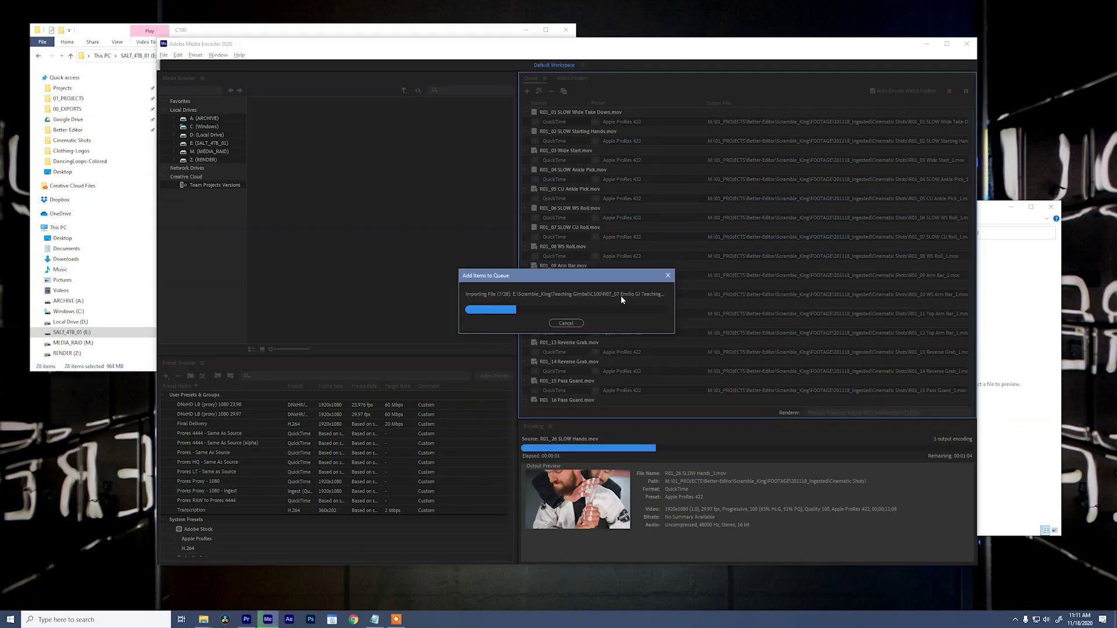